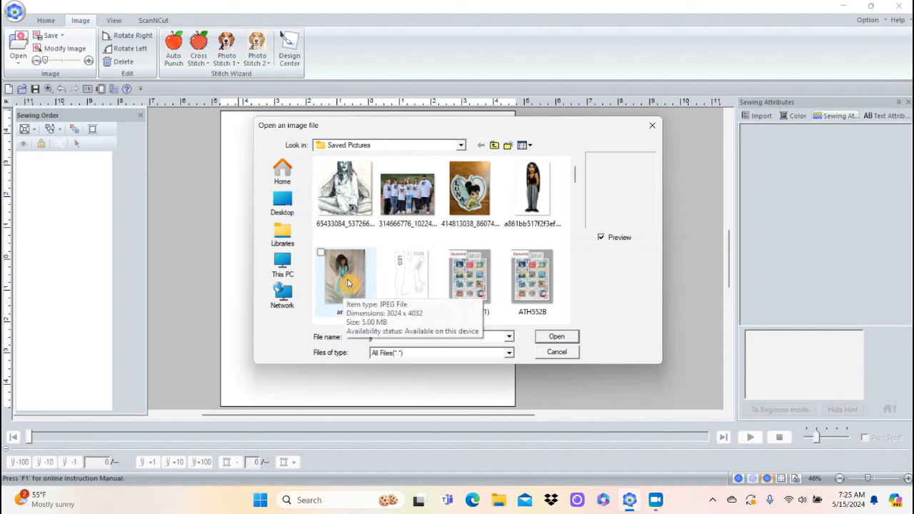
Step: Open the angel picture as the background image and fade it partially for tracing, keeping its details visible
click(543, 329)
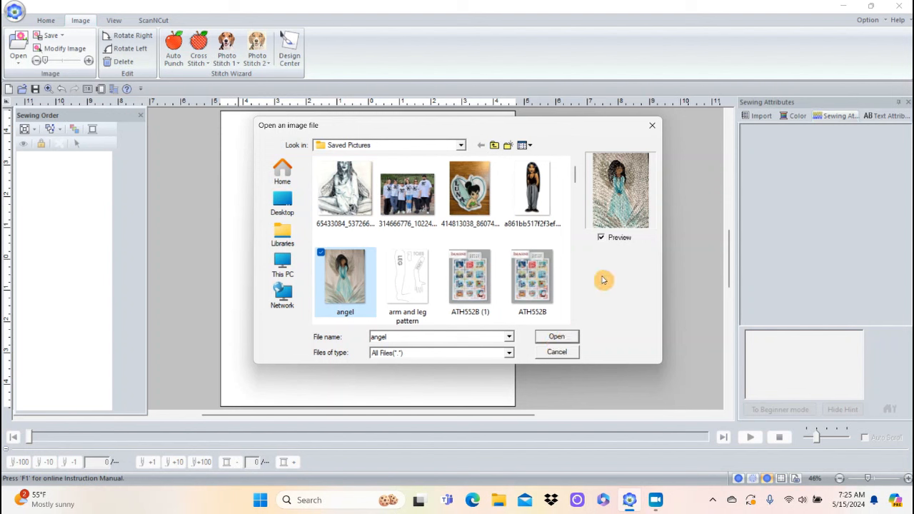
click(556, 352)
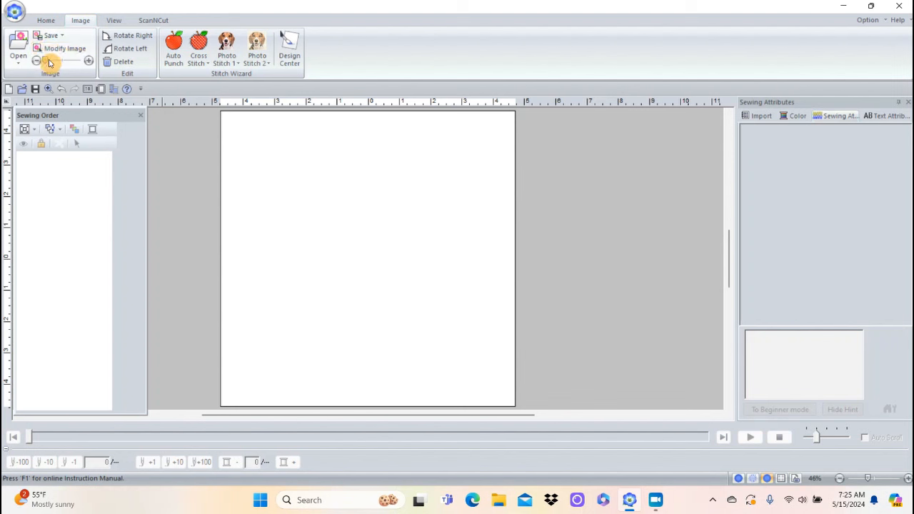
drag(45, 62, 83, 63)
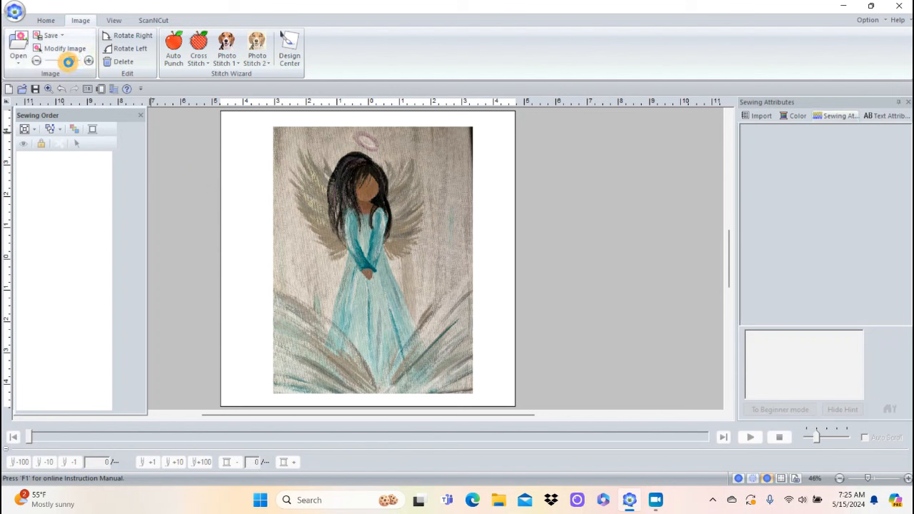
drag(68, 62, 63, 62)
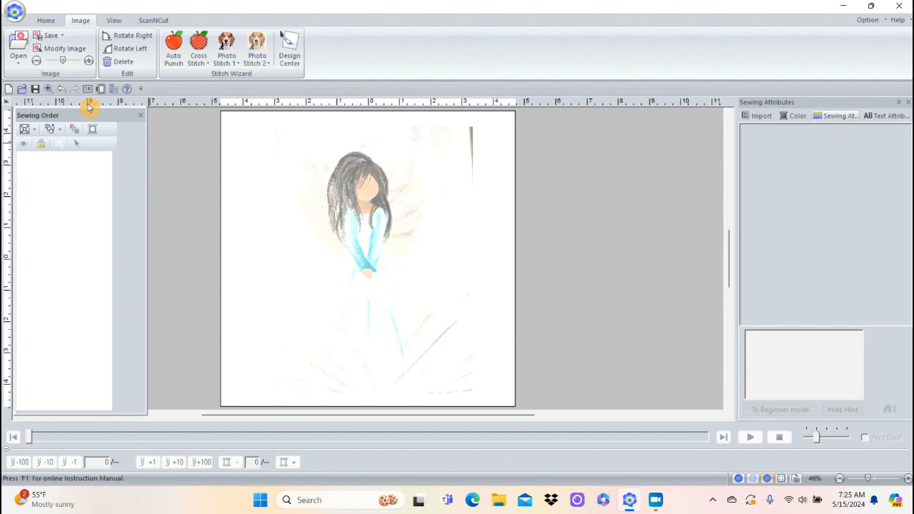
drag(66, 62, 76, 60)
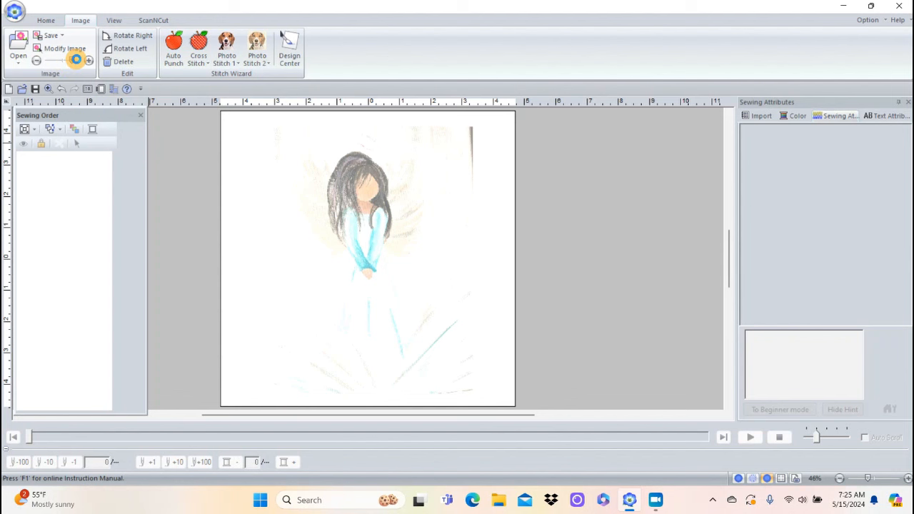
drag(75, 60, 78, 62)
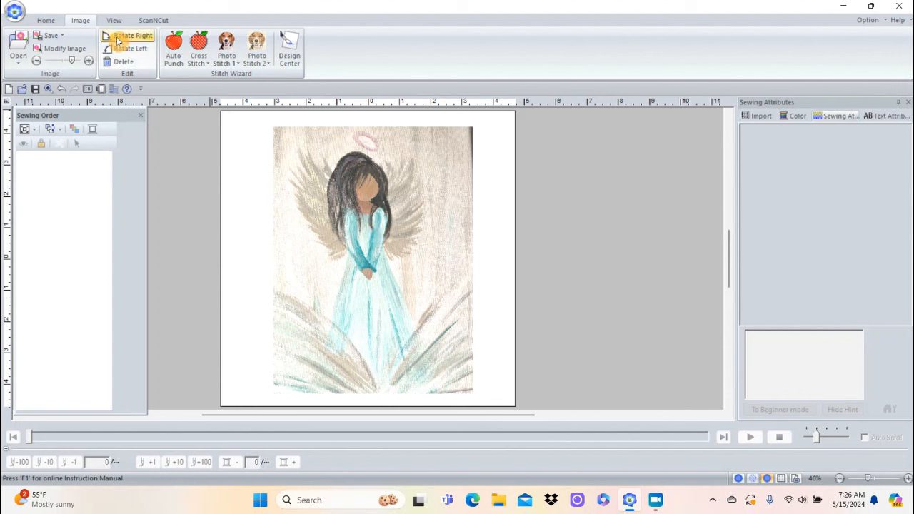
Step: Begin a Closed Straight Line outline of the angel's dress, tracing the neckline and the right side down to the hem
click(53, 20)
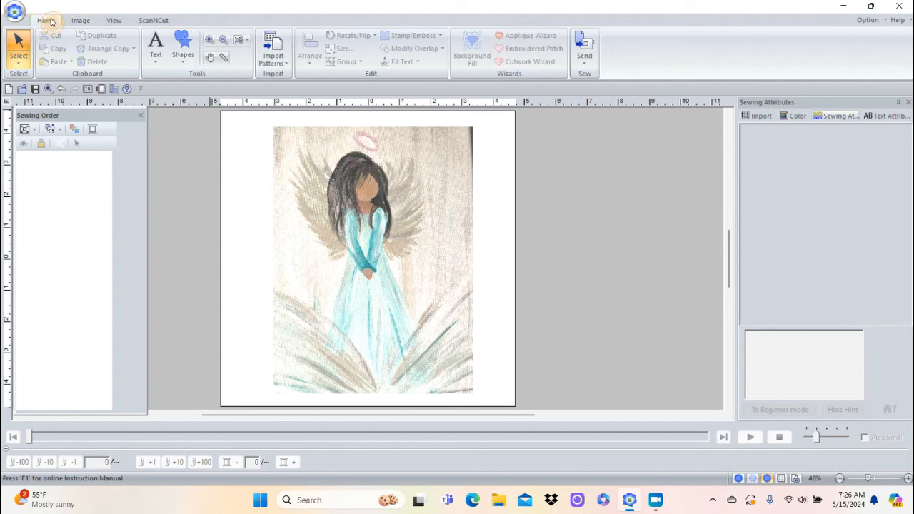
click(182, 44)
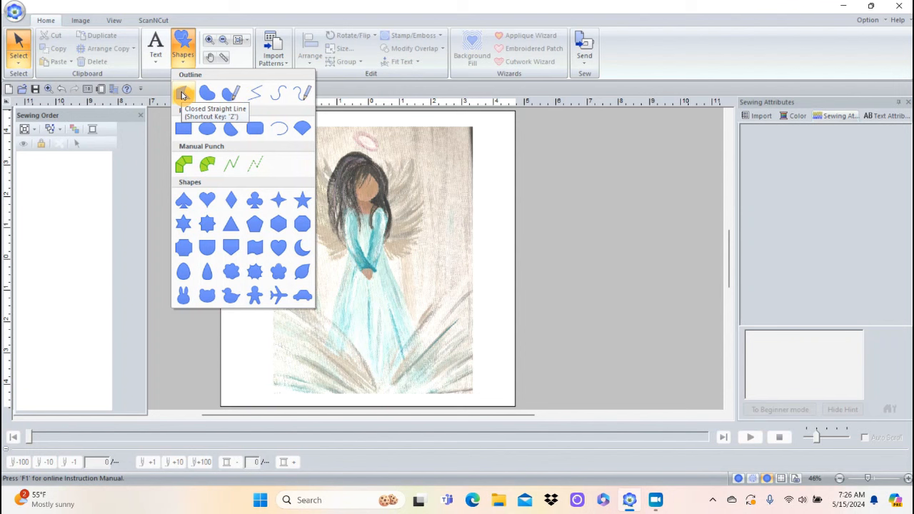
click(182, 95)
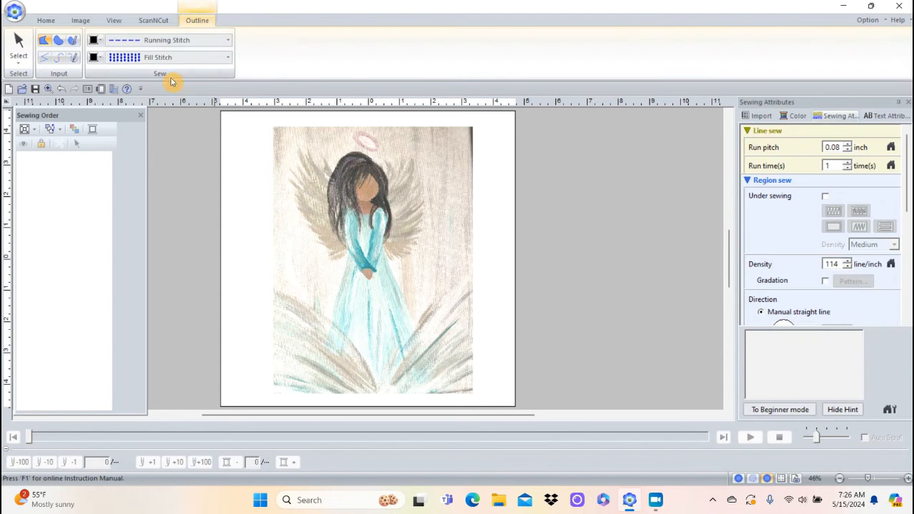
click(45, 21)
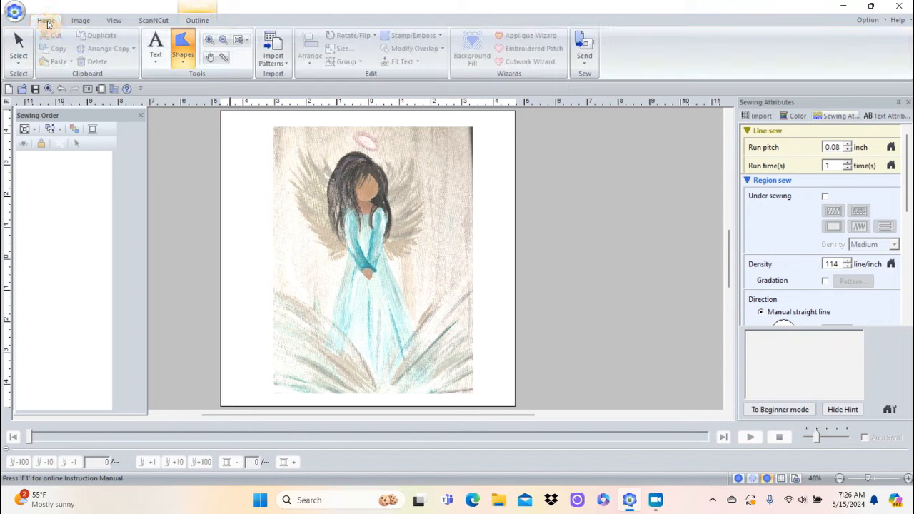
click(209, 40)
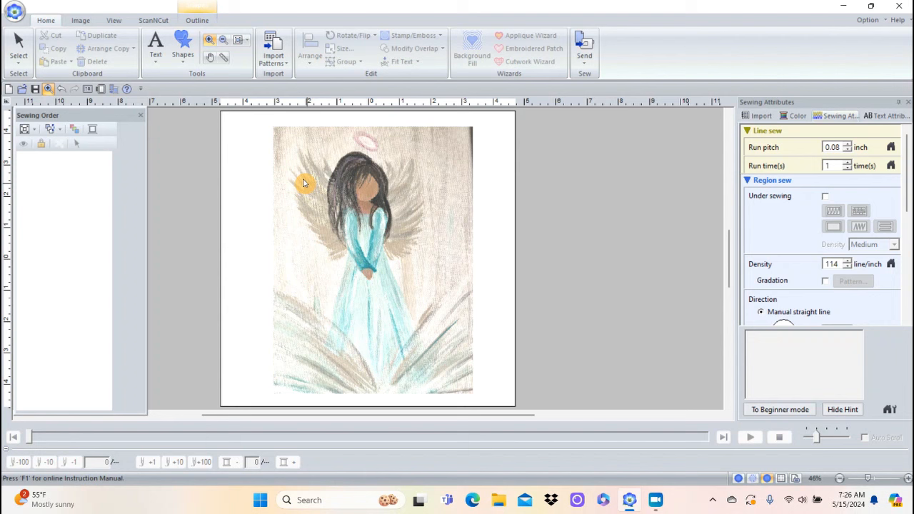
drag(305, 186, 449, 382)
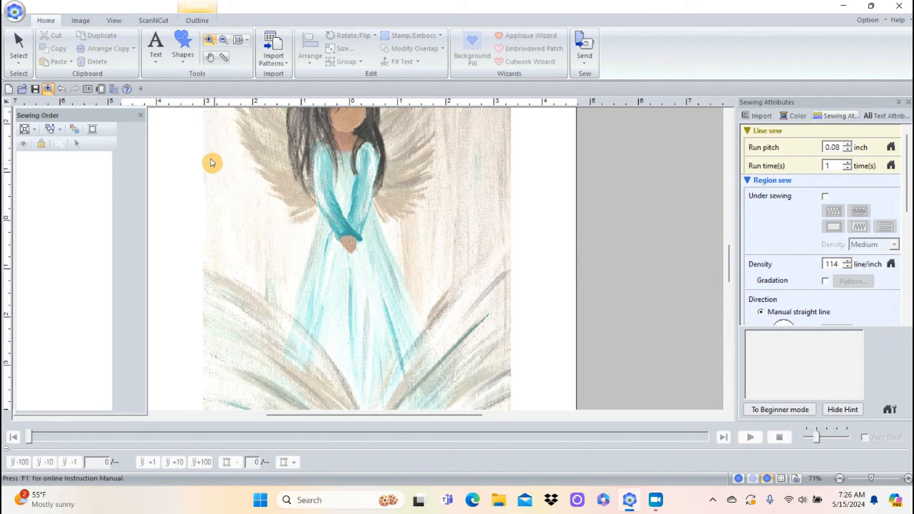
click(184, 52)
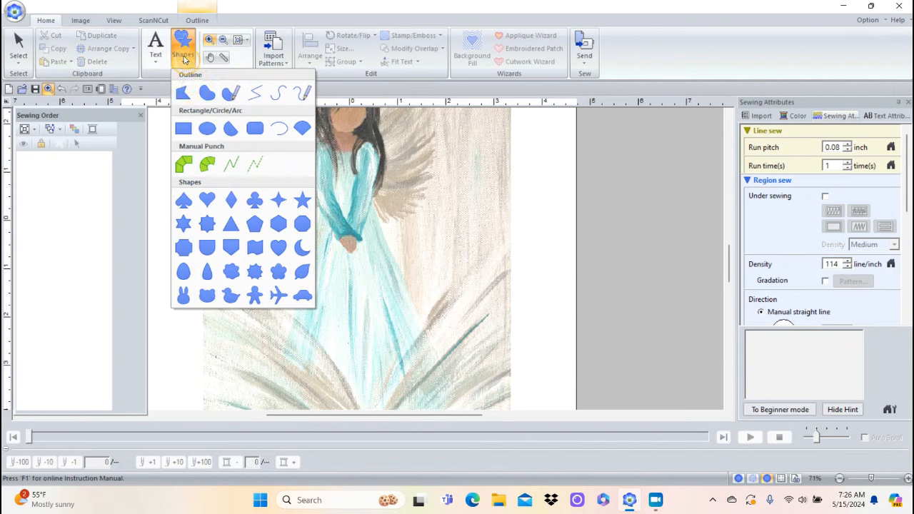
click(182, 93)
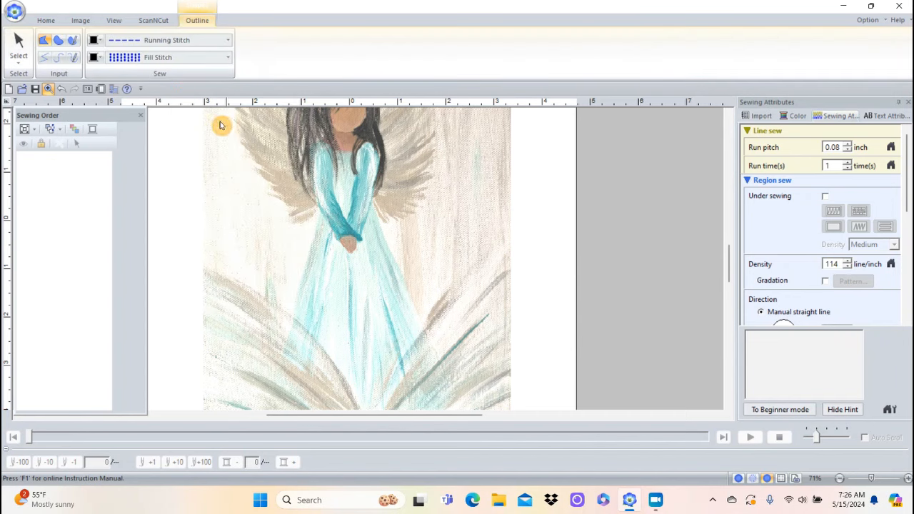
click(323, 146)
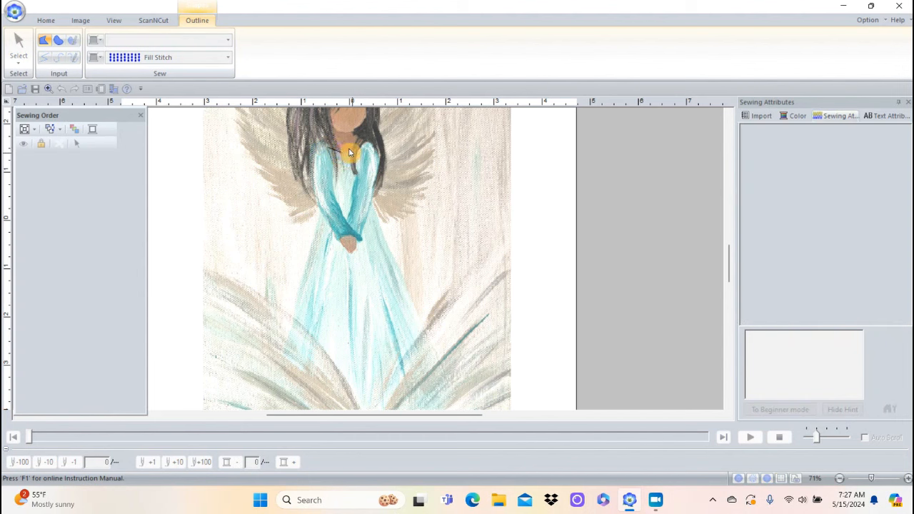
click(355, 152)
click(364, 149)
click(369, 190)
click(447, 390)
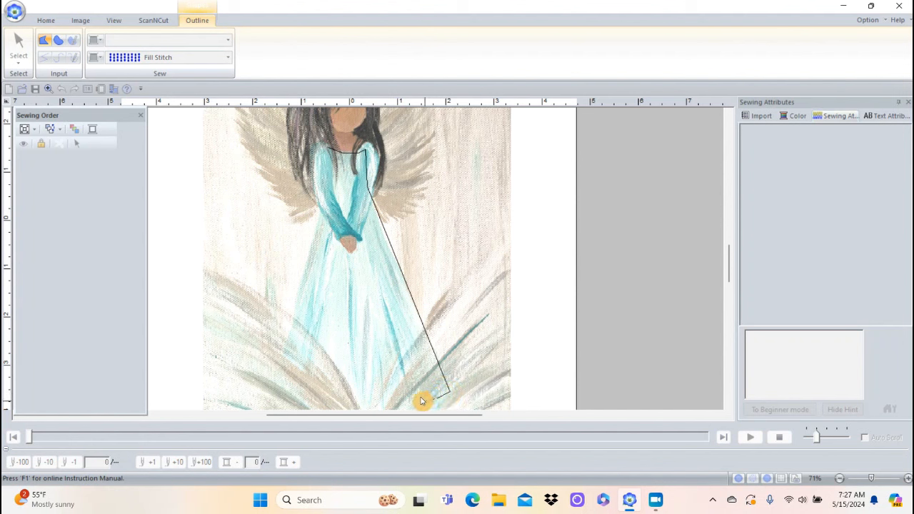
Step: Trace the wavy hem and the left side of the dress back up to the neckline, closing the outline as a filled shape
click(395, 398)
click(382, 403)
click(367, 402)
click(351, 398)
click(331, 402)
click(309, 405)
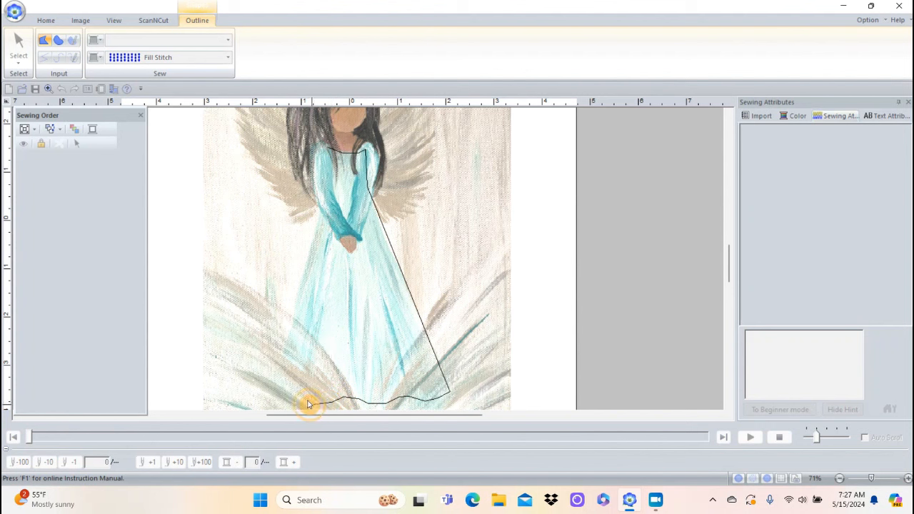
click(288, 401)
click(267, 403)
click(319, 205)
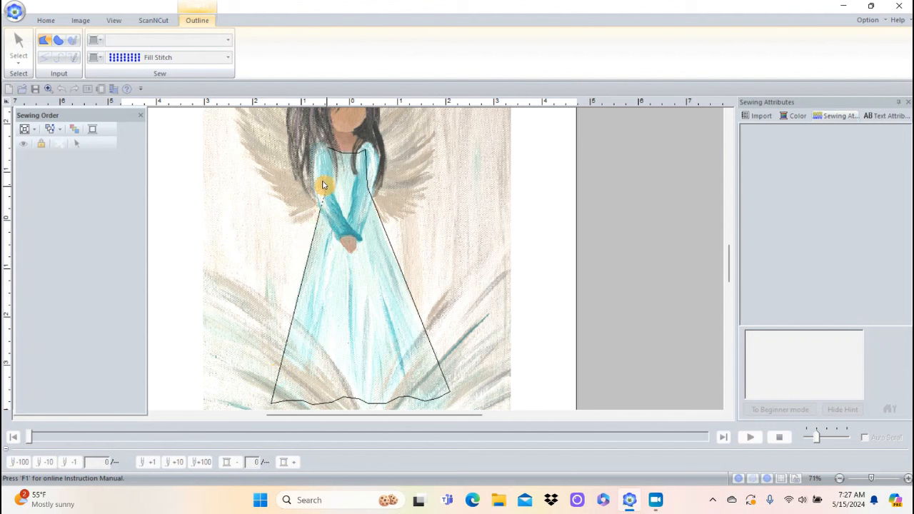
click(325, 151)
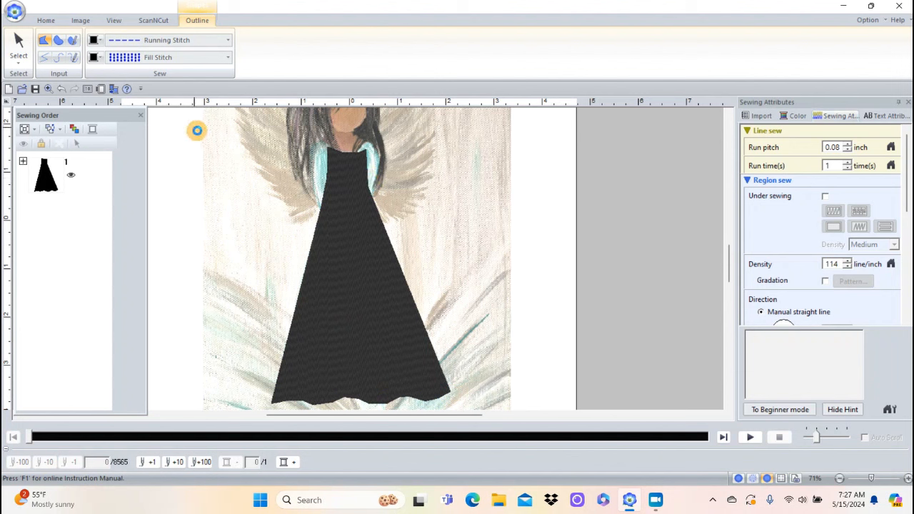
Step: Set the line stitch of the dress shape to Not Sewn
click(18, 41)
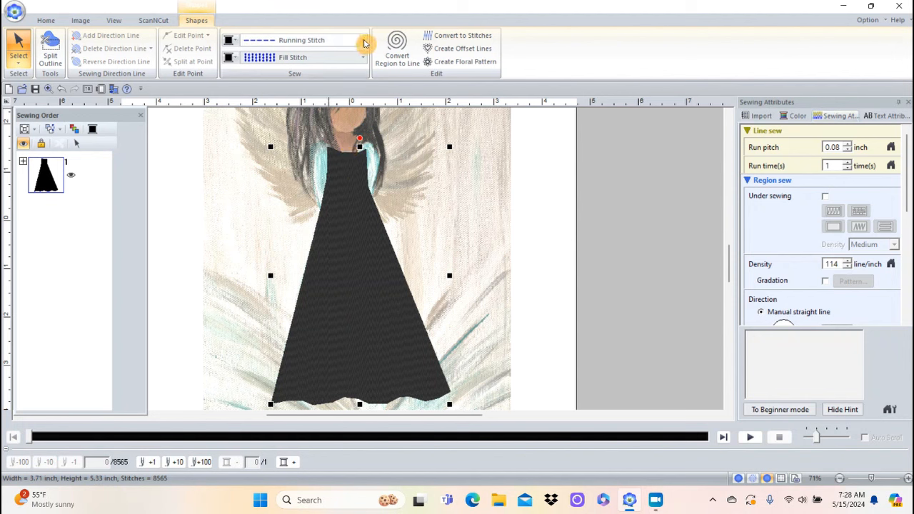
click(362, 41)
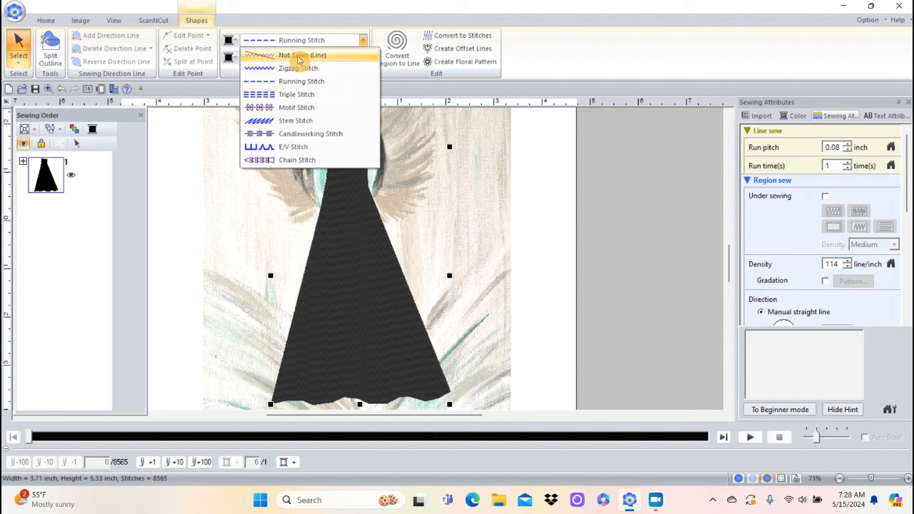
click(295, 55)
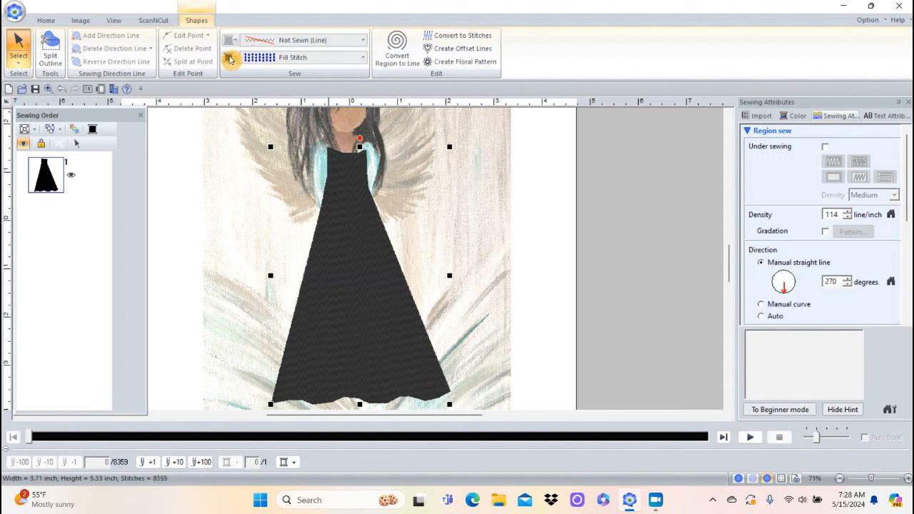
Step: Set the dress's fill thread color to 017 Light Blue from the Brother Embroidery chart
click(231, 58)
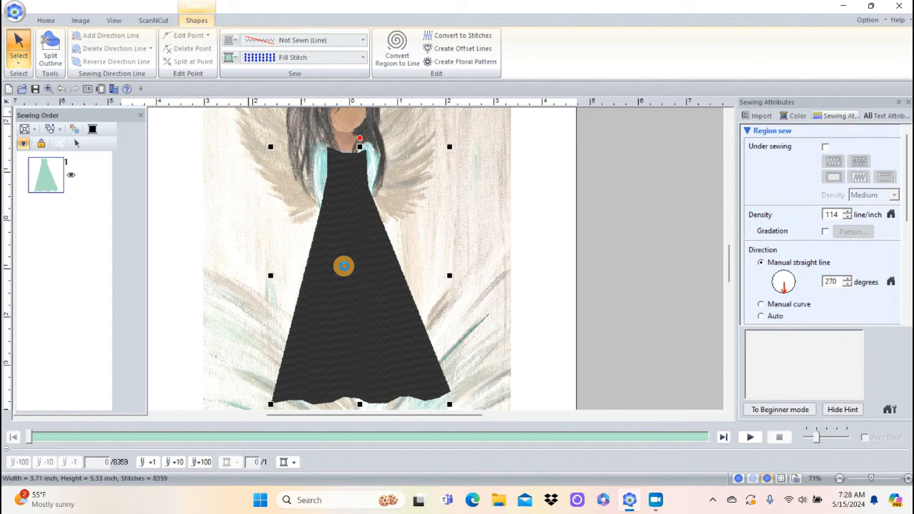
click(343, 265)
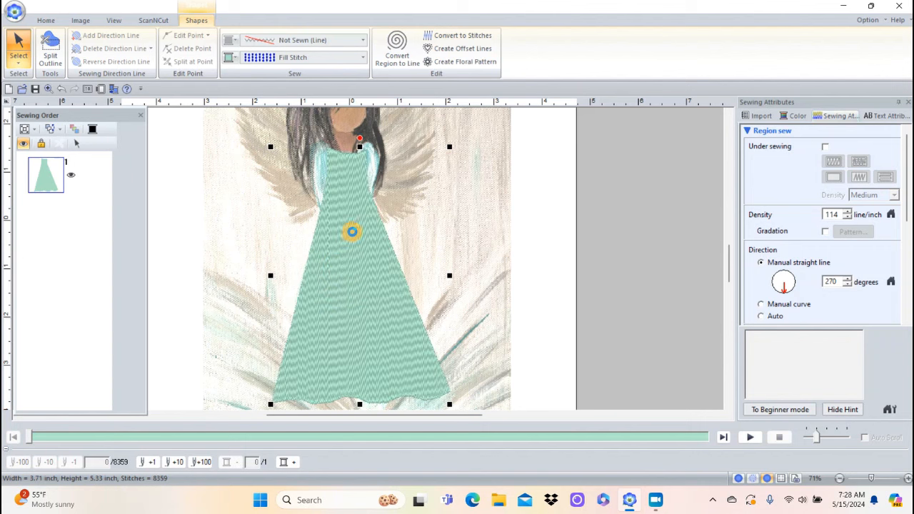
click(234, 57)
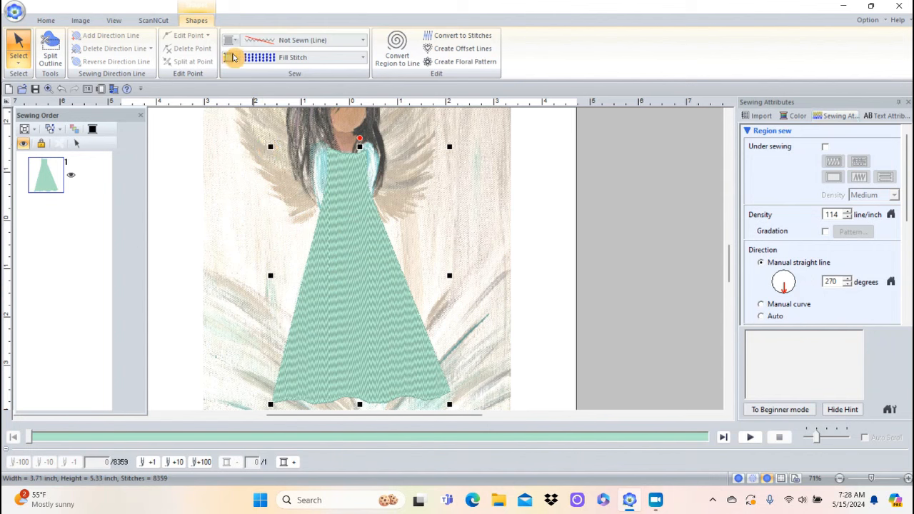
click(247, 186)
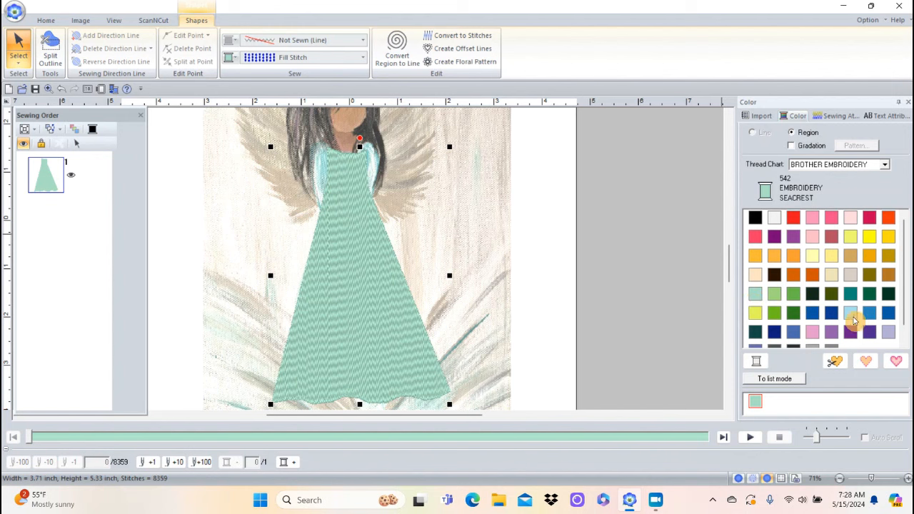
click(849, 313)
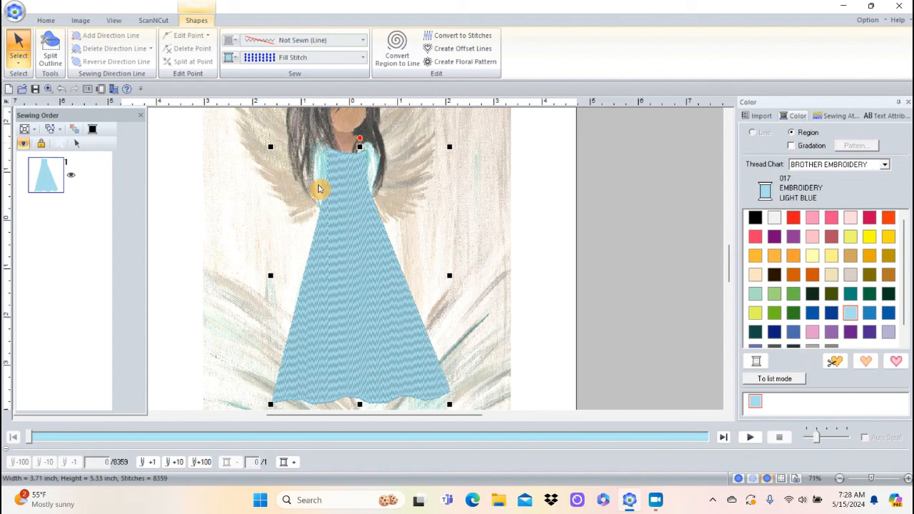
Step: Edit the dress outline's points and shift the neckline point just right of center slightly up and to the left
click(45, 20)
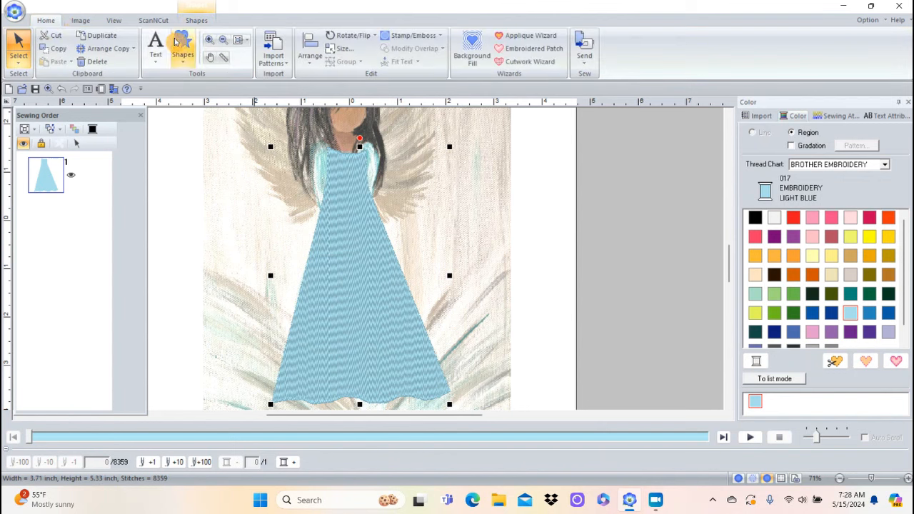
click(209, 39)
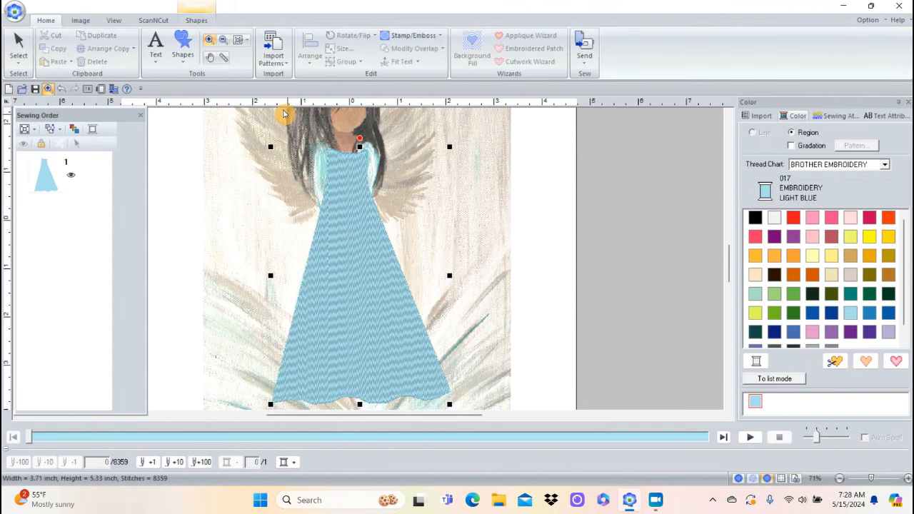
drag(289, 120, 430, 193)
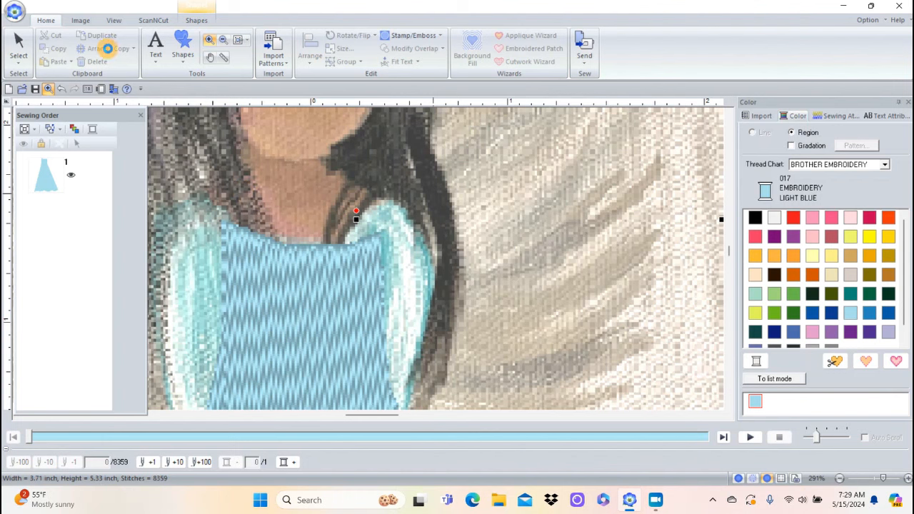
click(19, 61)
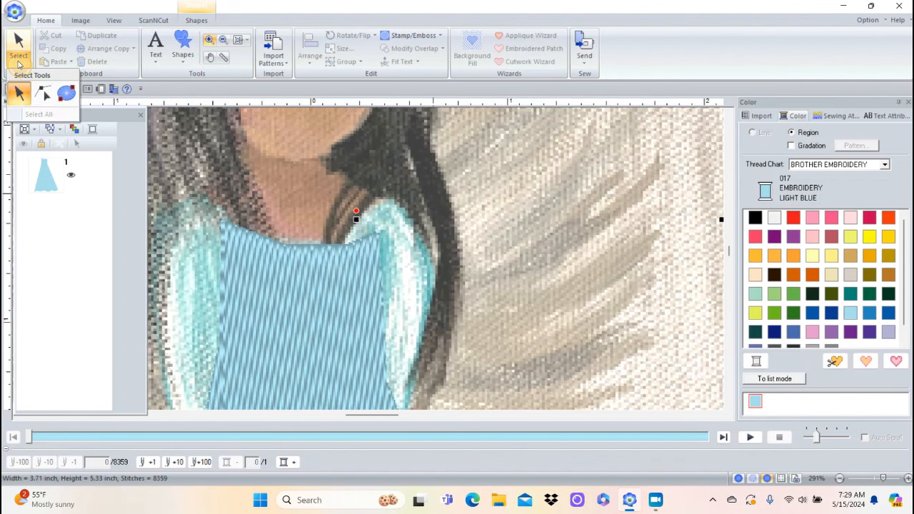
click(45, 95)
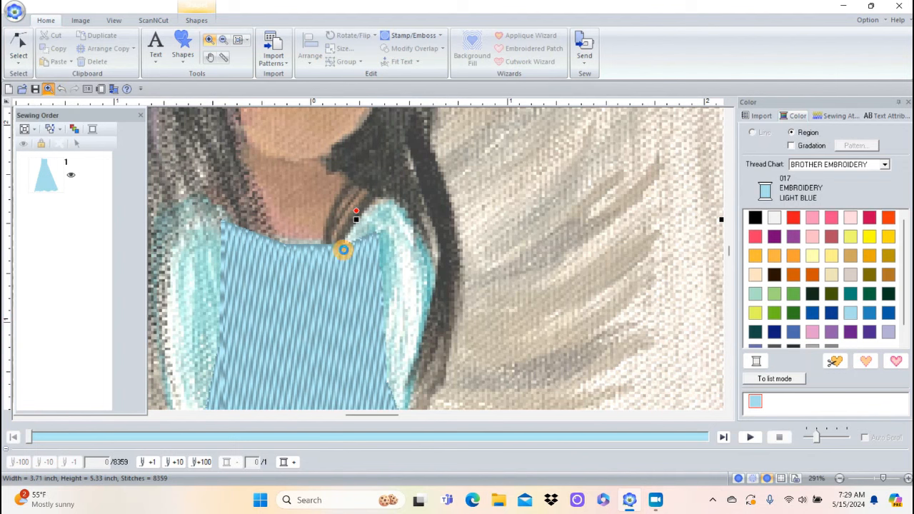
click(343, 249)
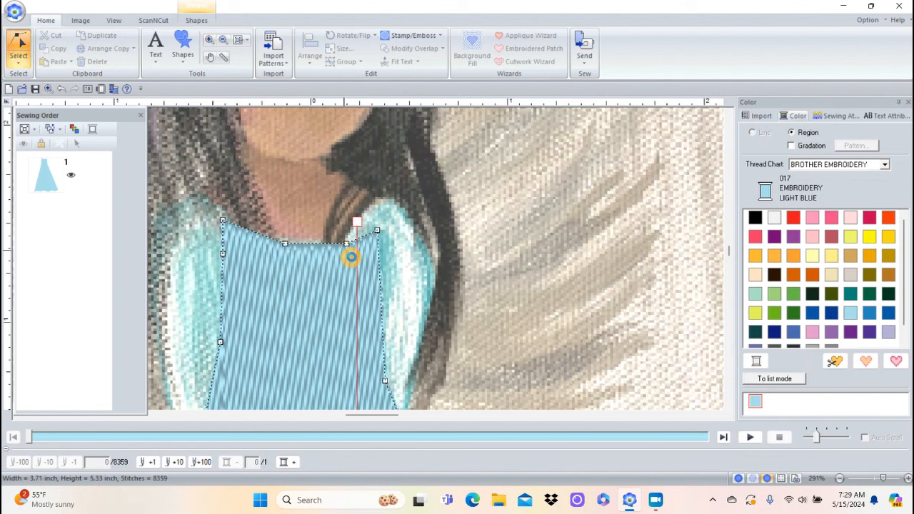
click(343, 242)
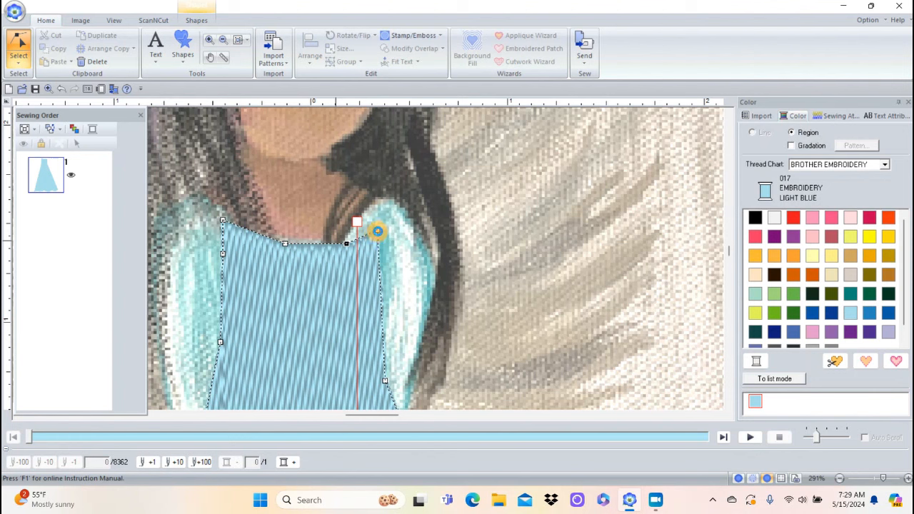
Step: Move the dress's upper-right neckline corner point slightly upward
click(376, 231)
click(376, 231)
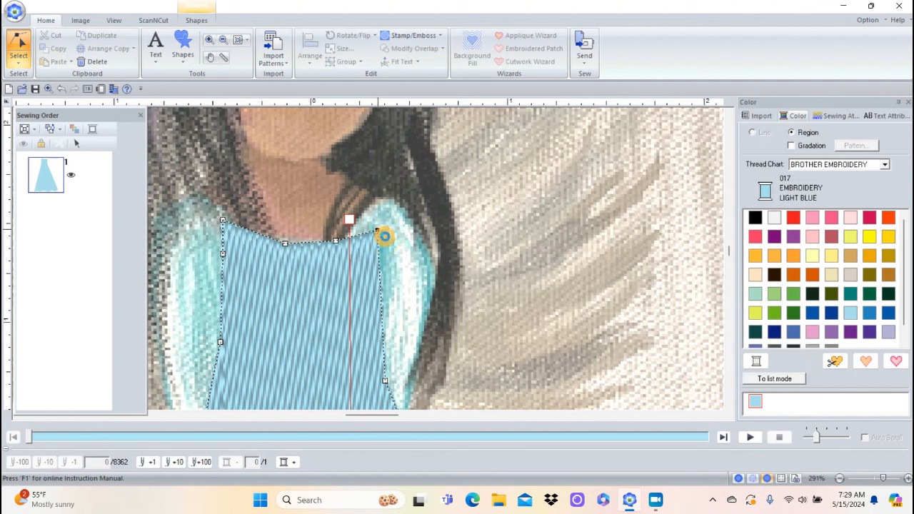
drag(384, 237, 382, 231)
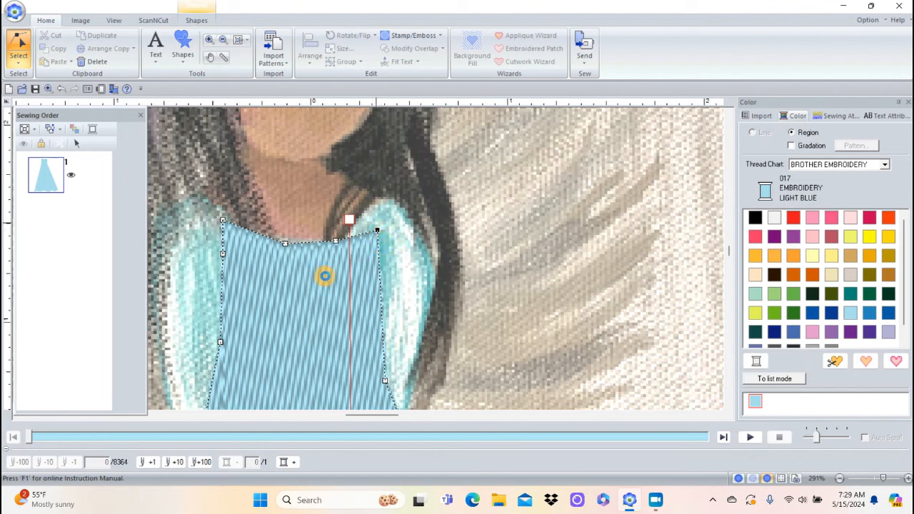
Step: Convert the neckline point left of center to a curve and adjust its handle to round the neckline
click(284, 243)
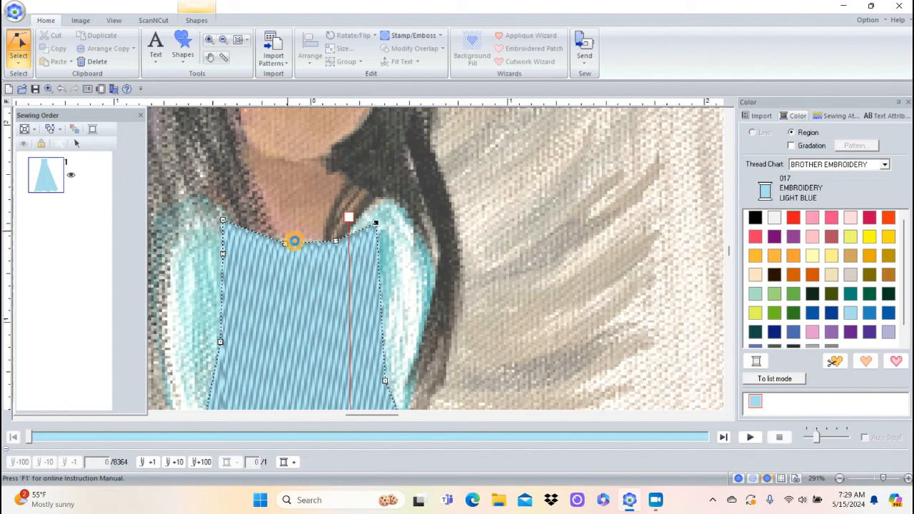
click(288, 247)
right_click(285, 245)
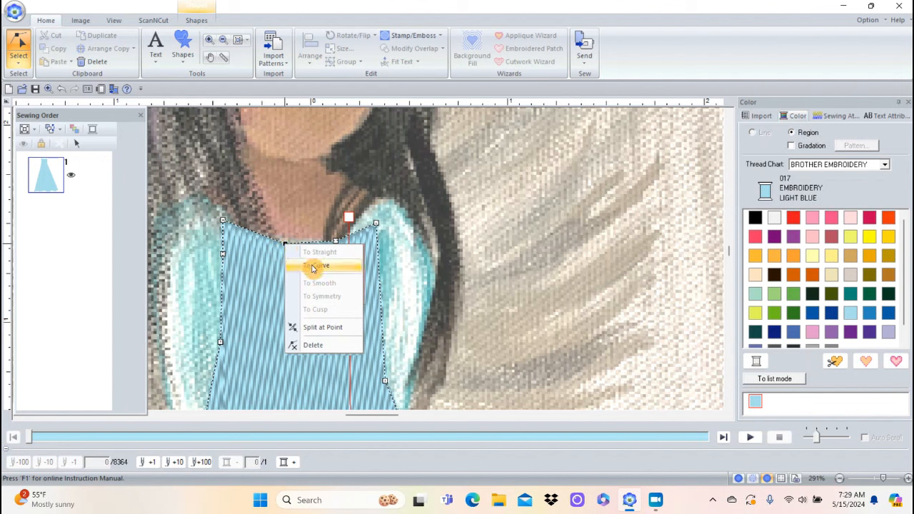
click(291, 261)
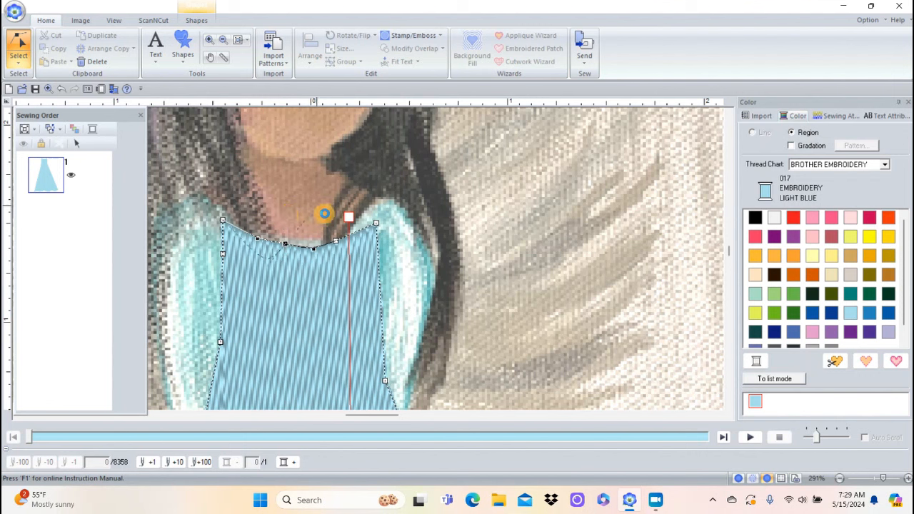
mouse_move(306, 249)
mouse_down()
mouse_move(320, 252)
mouse_move(313, 247)
mouse_up()
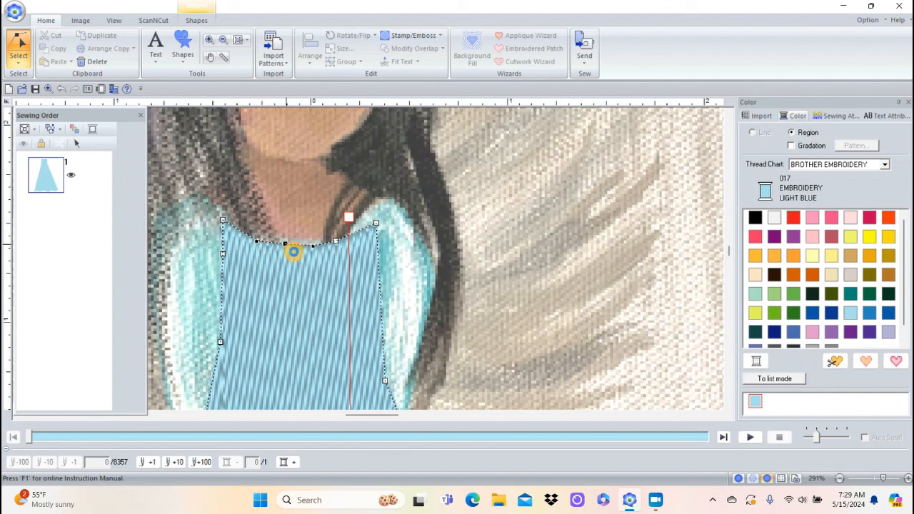
click(342, 247)
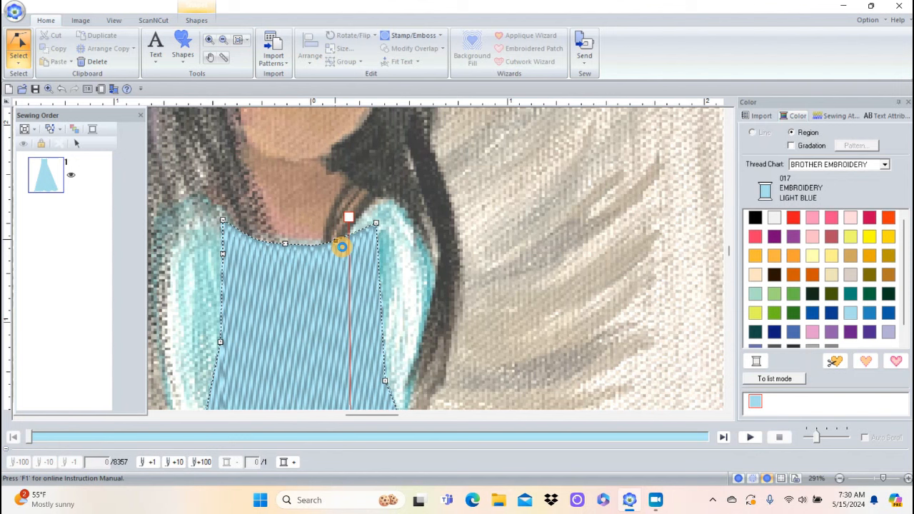
click(185, 64)
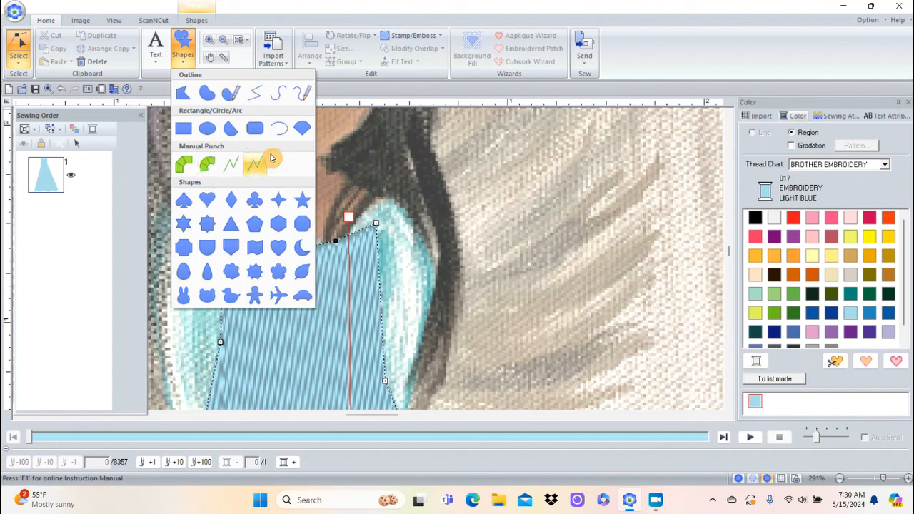
click(331, 150)
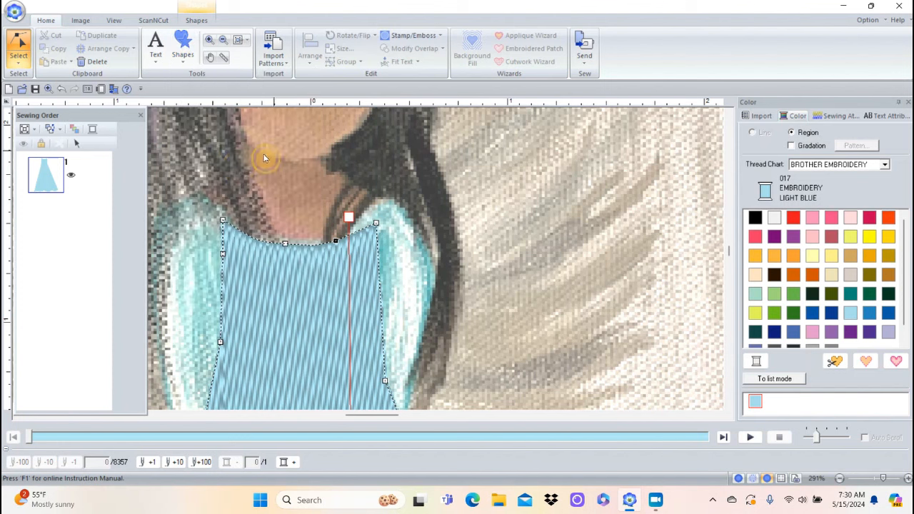
click(182, 54)
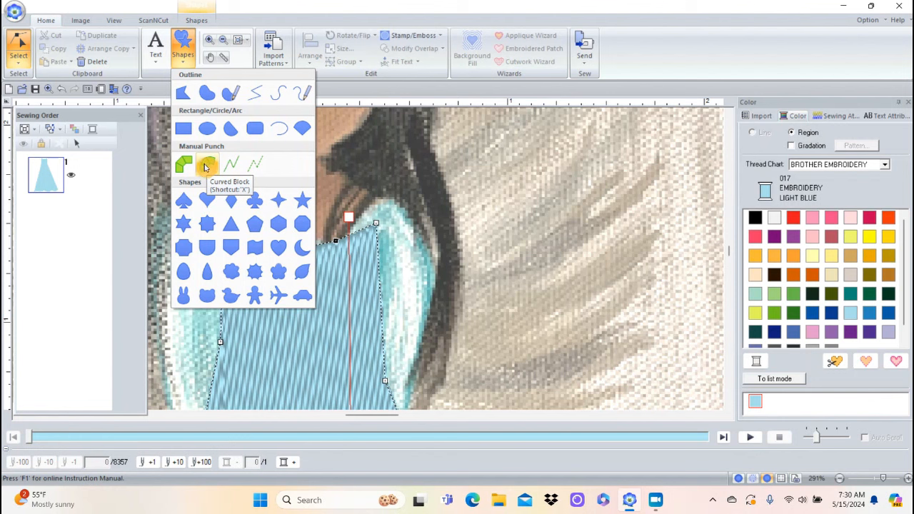
click(332, 212)
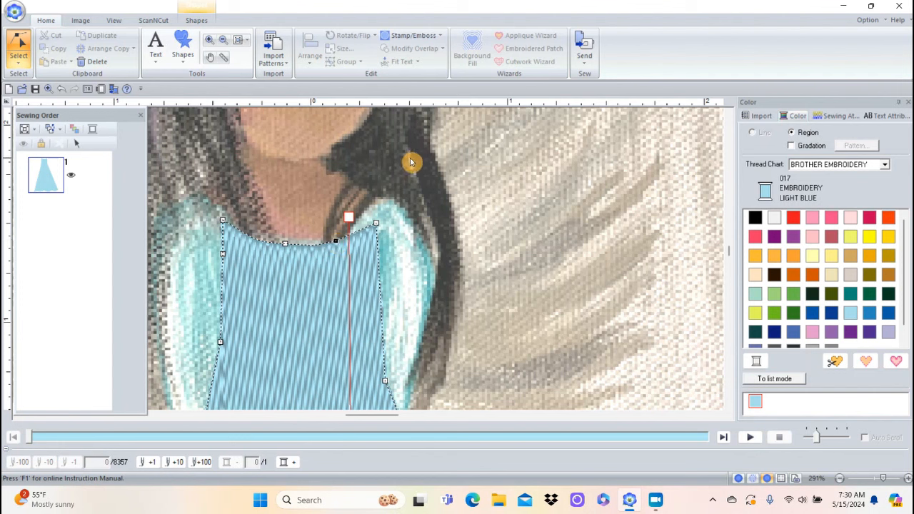
Step: Start a practice outline over the wing with Closed Straight Line and continue it as a Closed Curve with a rounded lobe
click(183, 61)
click(184, 64)
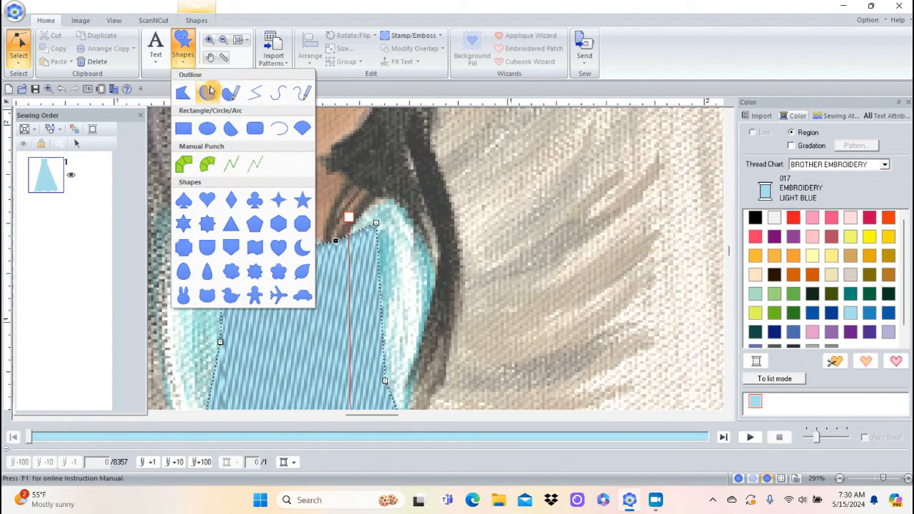
click(182, 93)
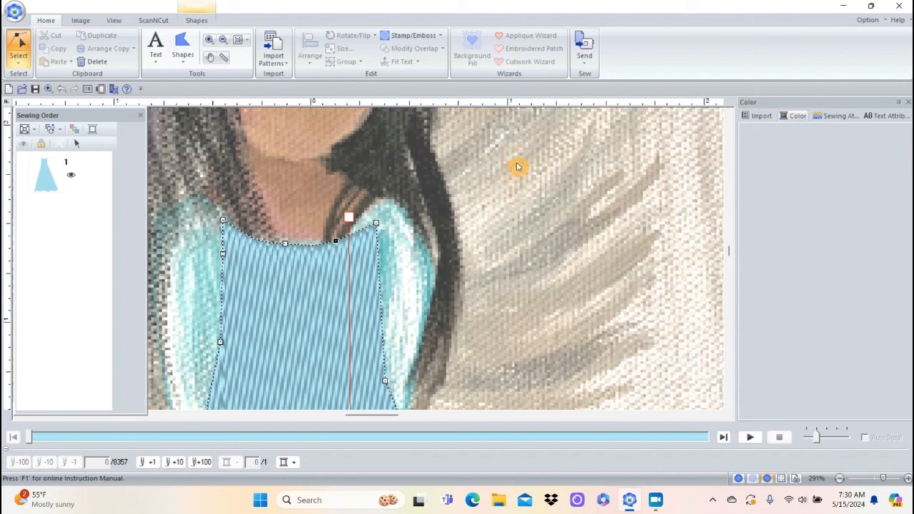
click(498, 148)
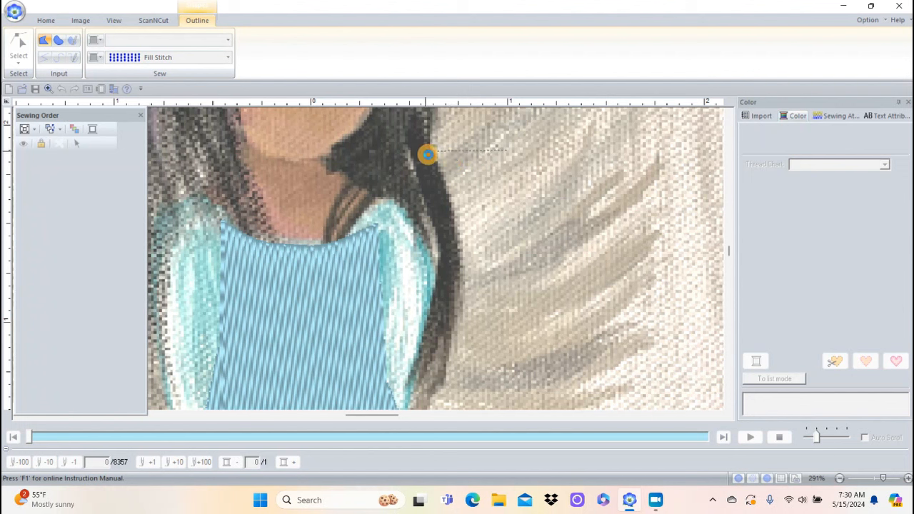
key(x)
click(430, 183)
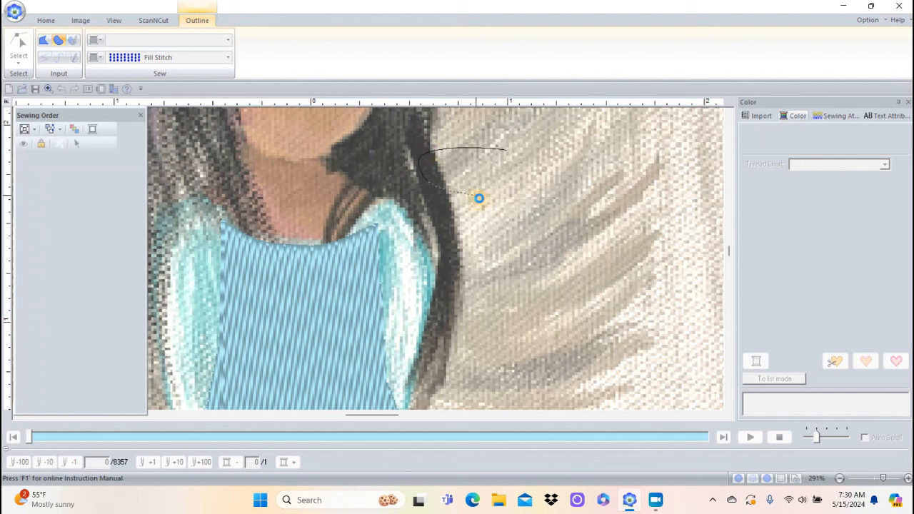
click(561, 185)
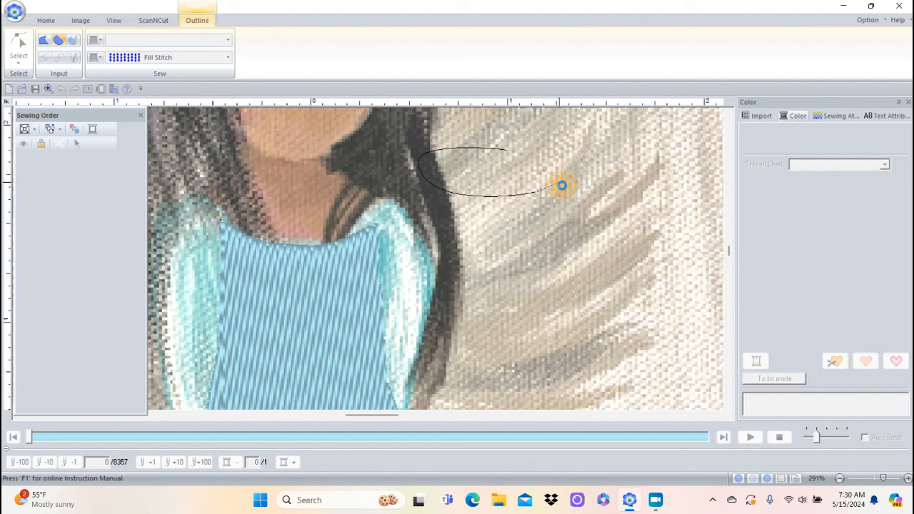
click(567, 249)
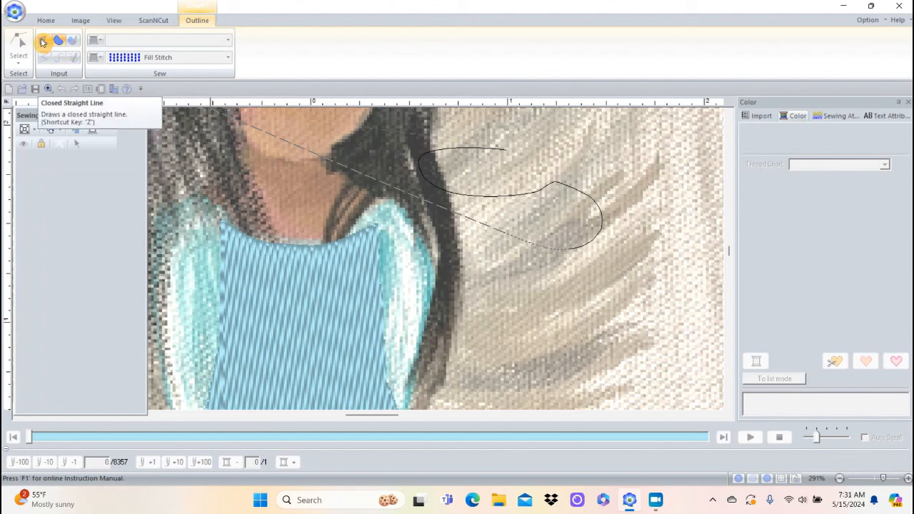
Step: Try the straight-line mode on the practice outline, and curve the outline back around the hair below the lobe
click(42, 42)
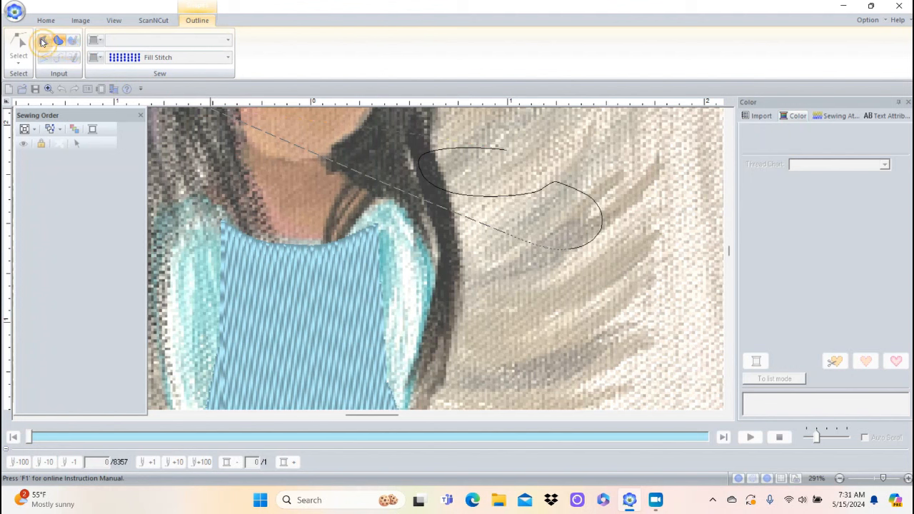
click(41, 42)
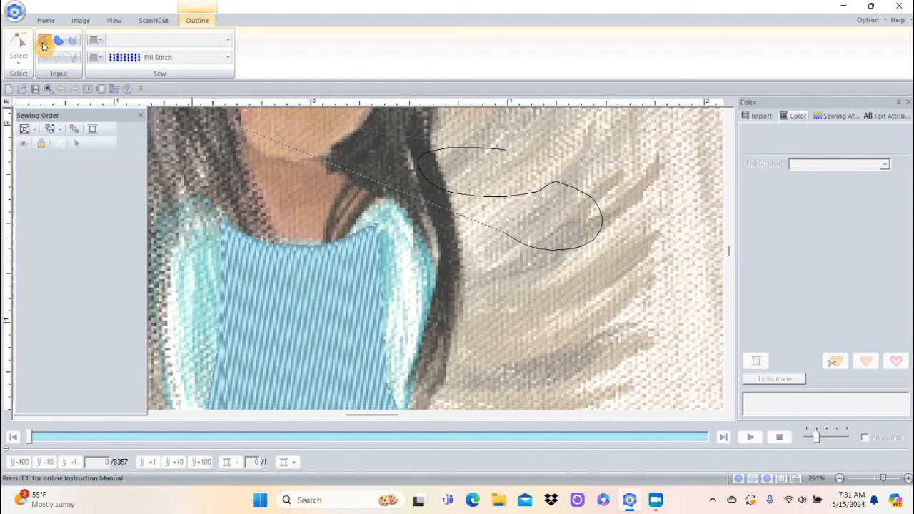
click(43, 46)
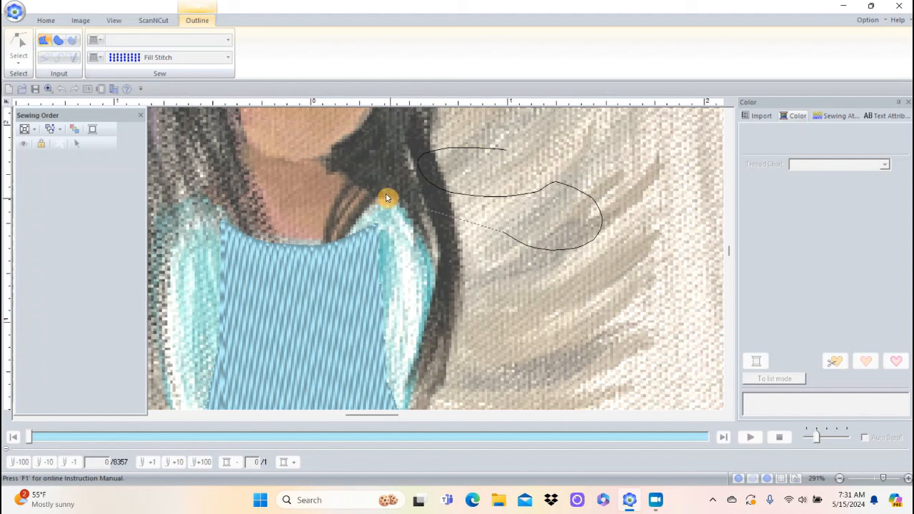
click(461, 223)
click(436, 239)
click(466, 286)
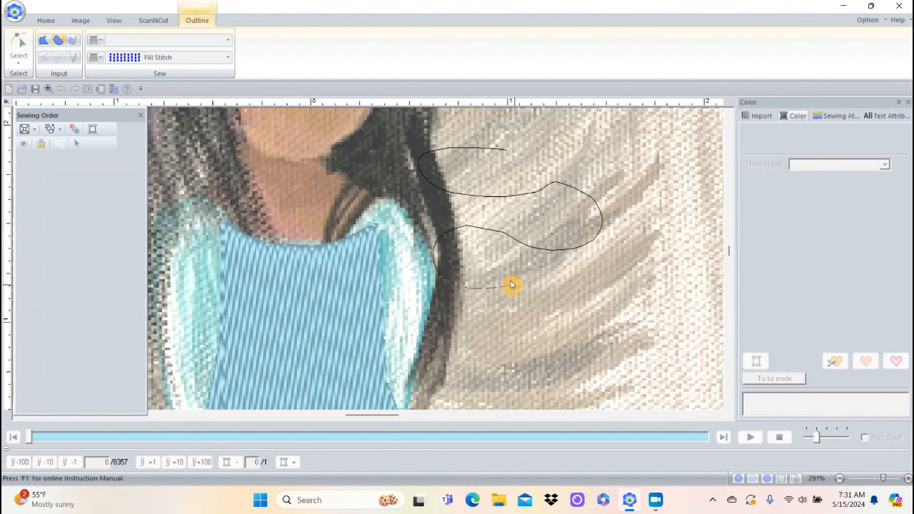
Step: Extend the practice outline to the right and bring it back up past the hair with straight segments, closing it as a filled shape
click(511, 285)
click(533, 284)
click(558, 308)
click(527, 308)
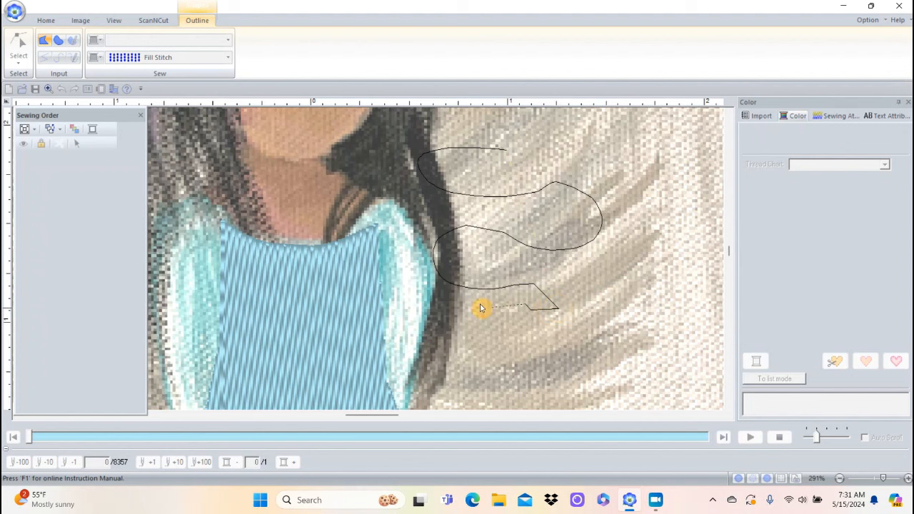
click(430, 309)
click(403, 243)
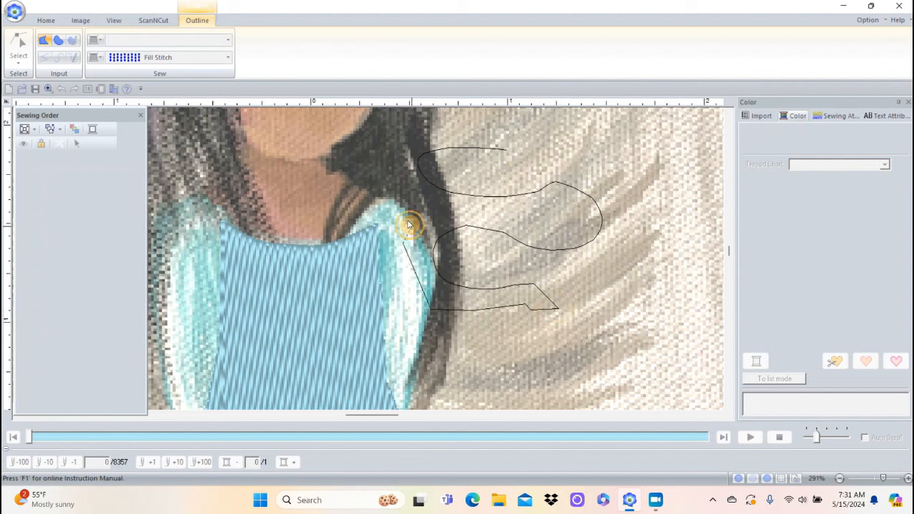
click(372, 148)
click(437, 114)
double_click(491, 136)
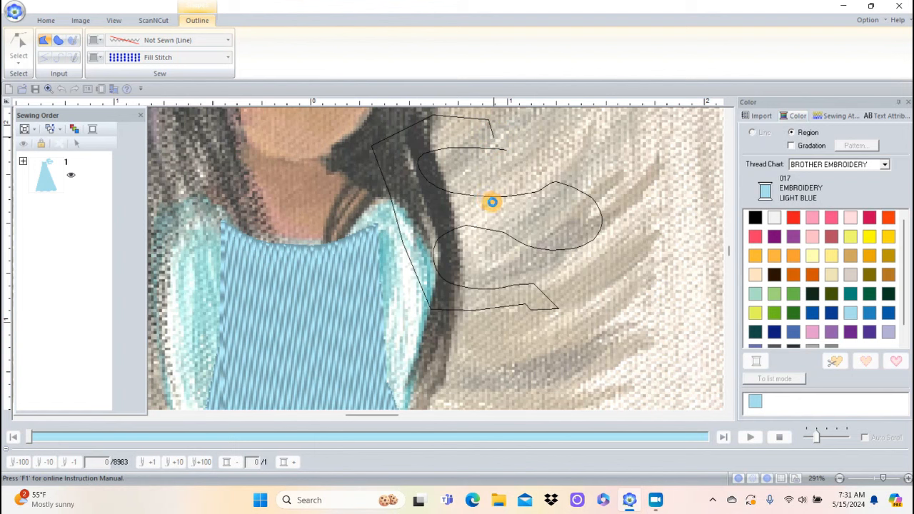
Step: Select the practice shape over the wing and delete it
click(494, 203)
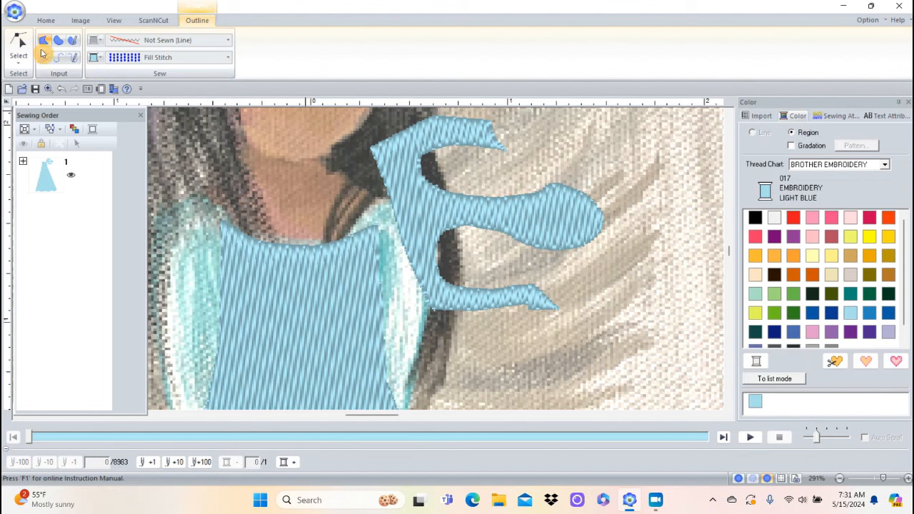
click(21, 61)
click(19, 92)
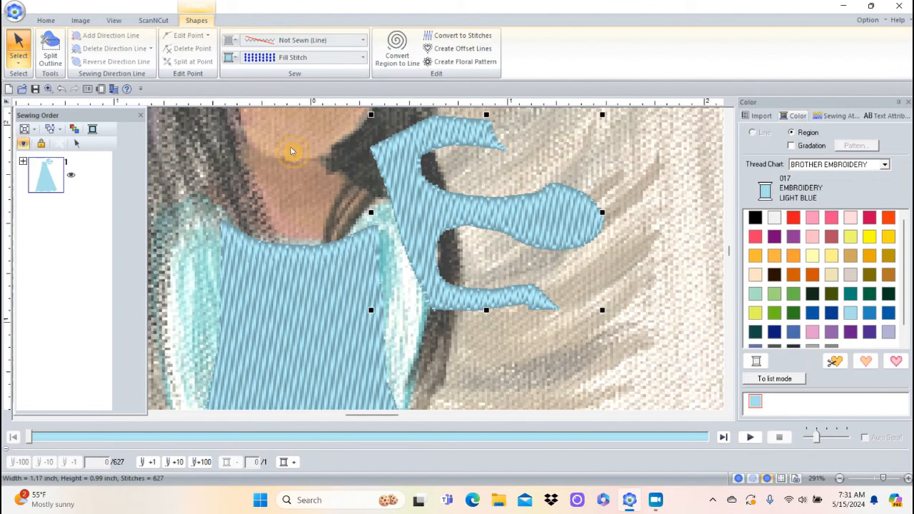
click(454, 201)
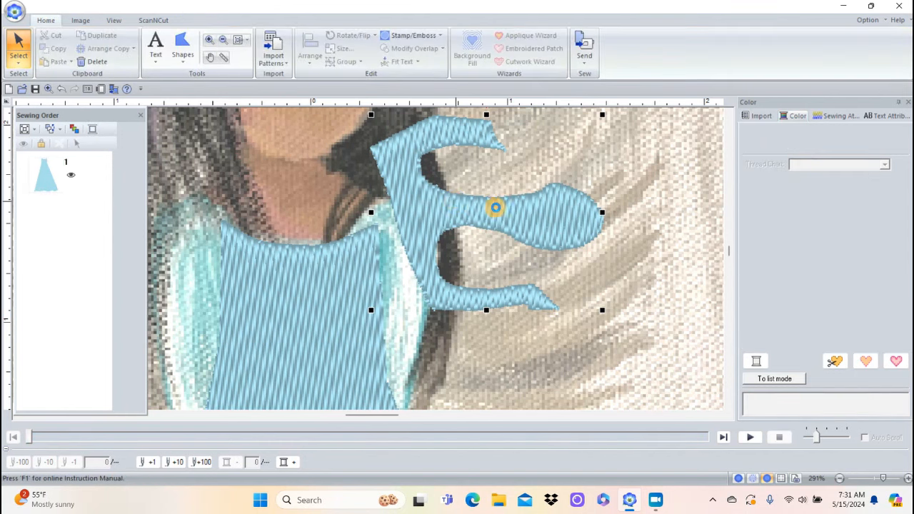
key(Delete)
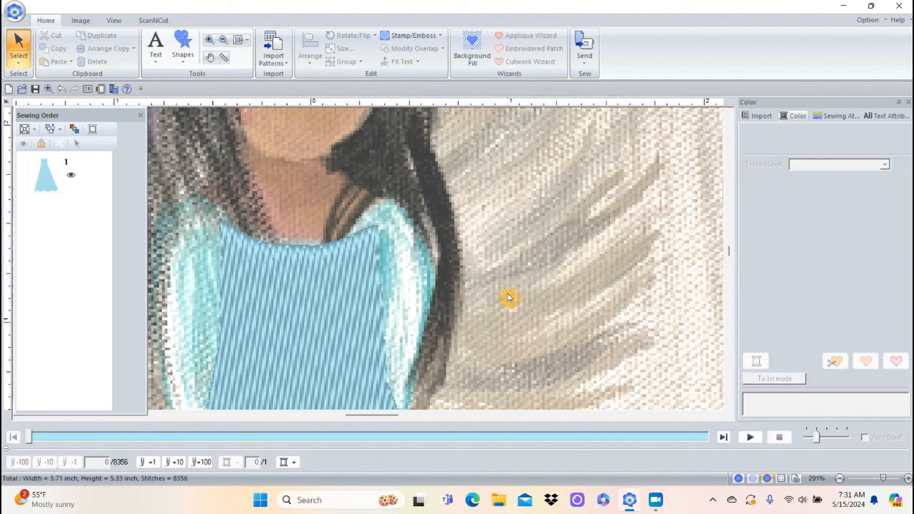
Step: Select the dress for point editing and examine the available options for the point at its right neckline corner
click(367, 237)
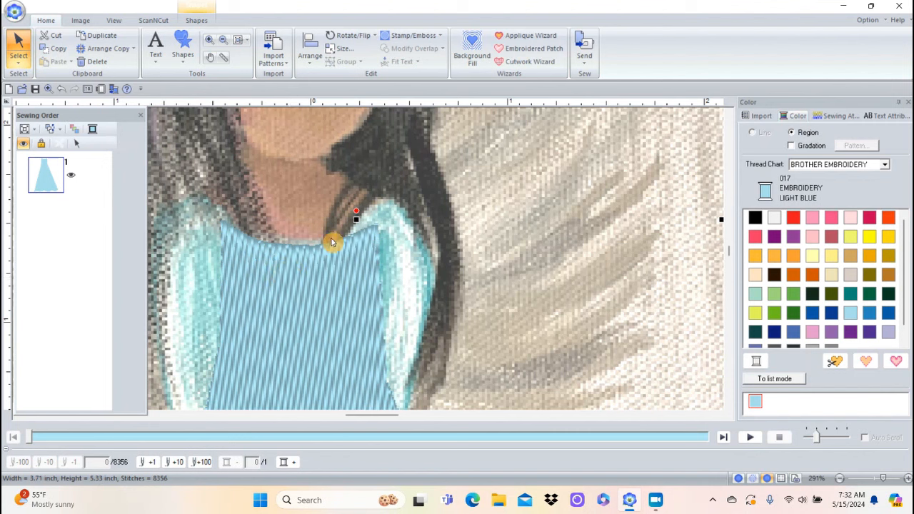
click(23, 60)
click(44, 95)
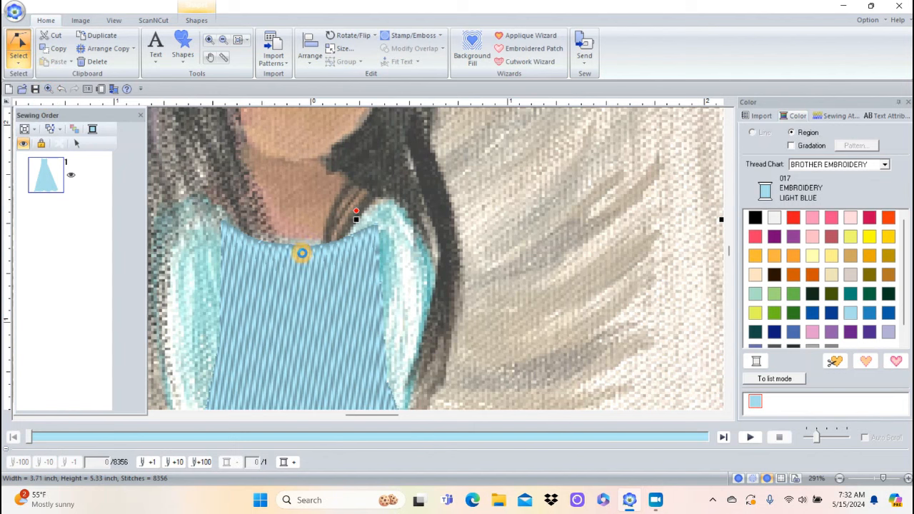
click(304, 253)
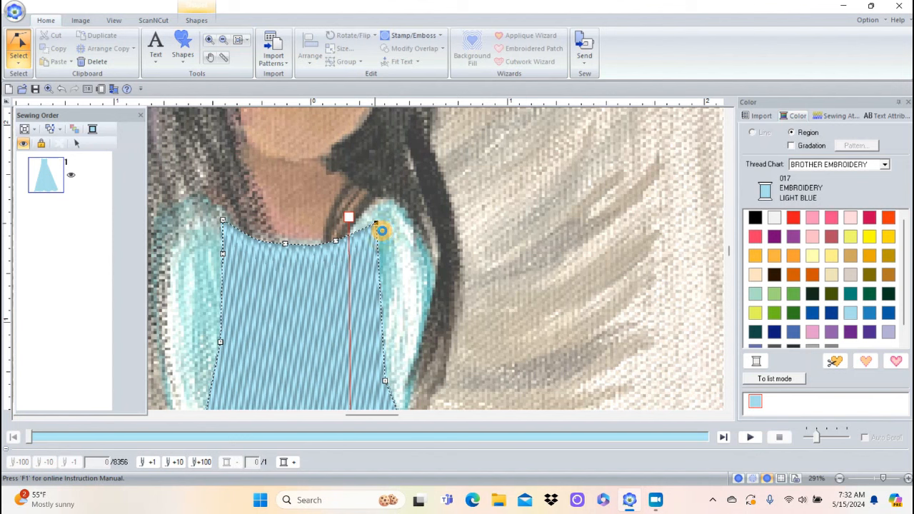
right_click(376, 225)
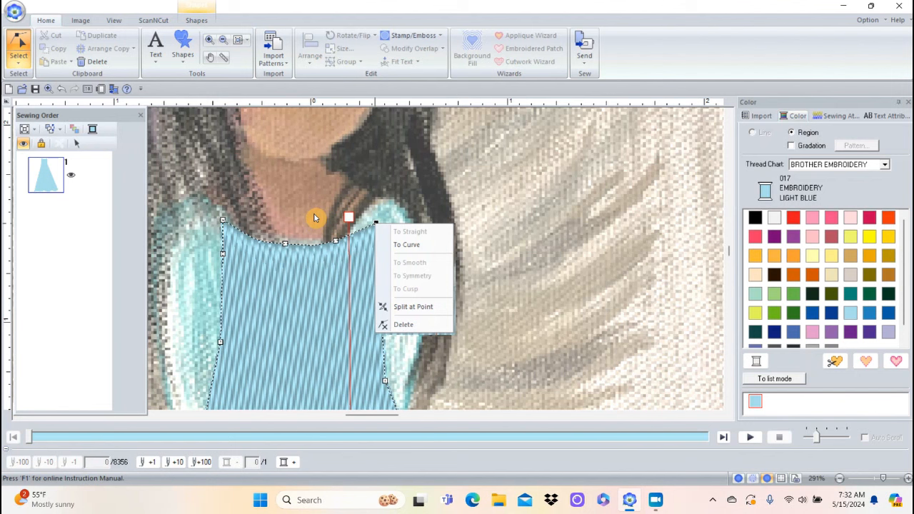
click(379, 226)
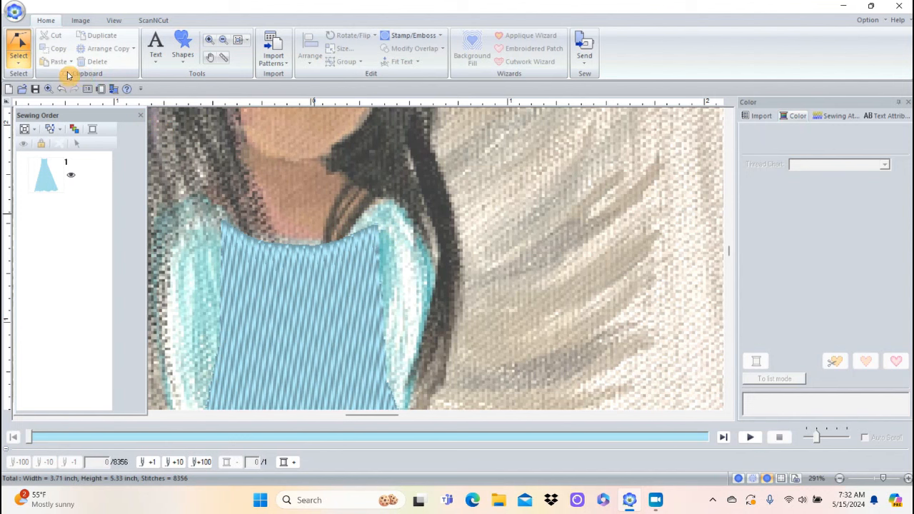
Step: Try different stitch angles for the dress fill by moving both ends of its sewing direction line around the shape
click(332, 269)
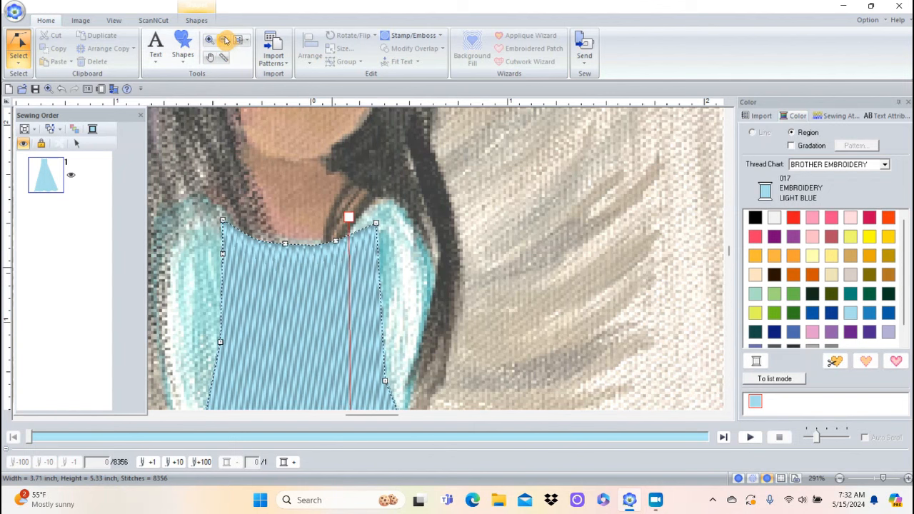
click(239, 42)
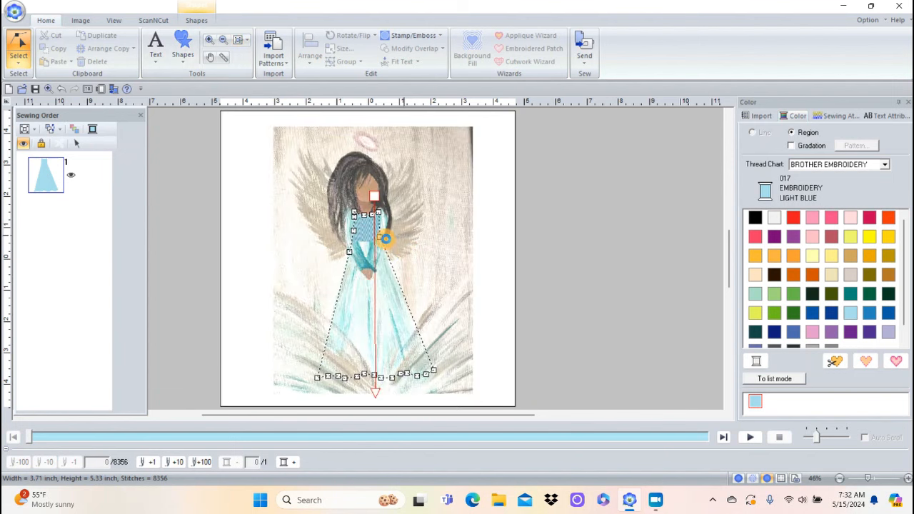
drag(373, 193, 376, 396)
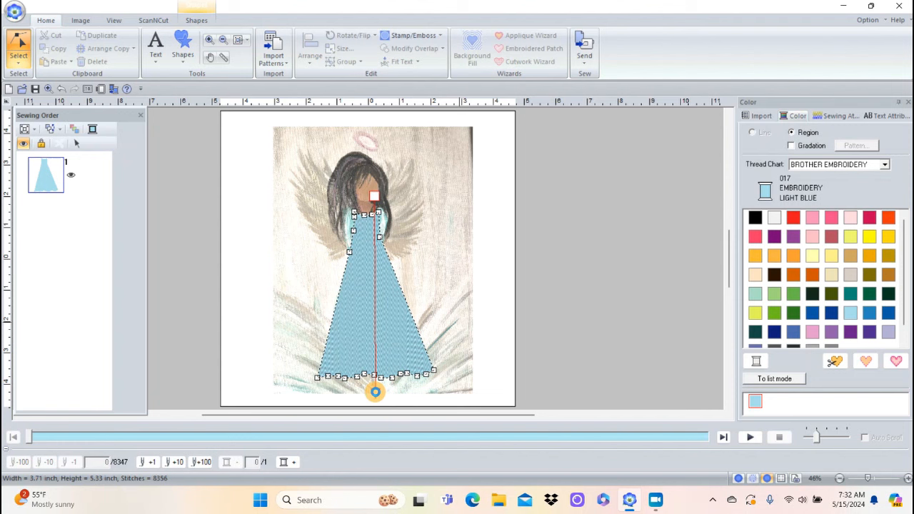
drag(374, 391, 383, 400)
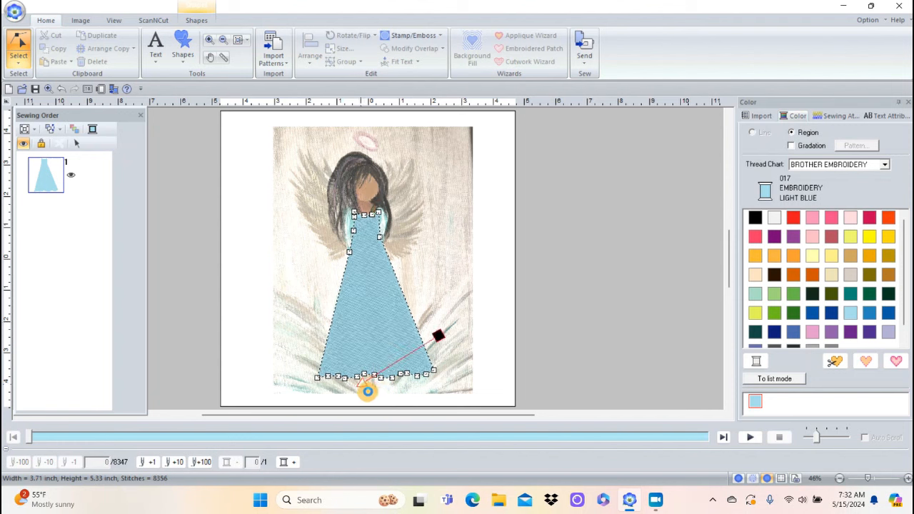
drag(369, 393, 303, 305)
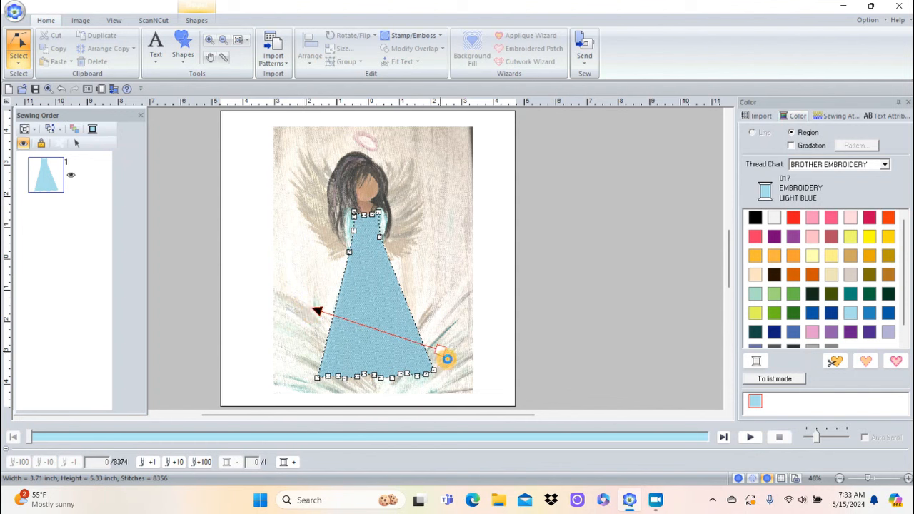
click(316, 311)
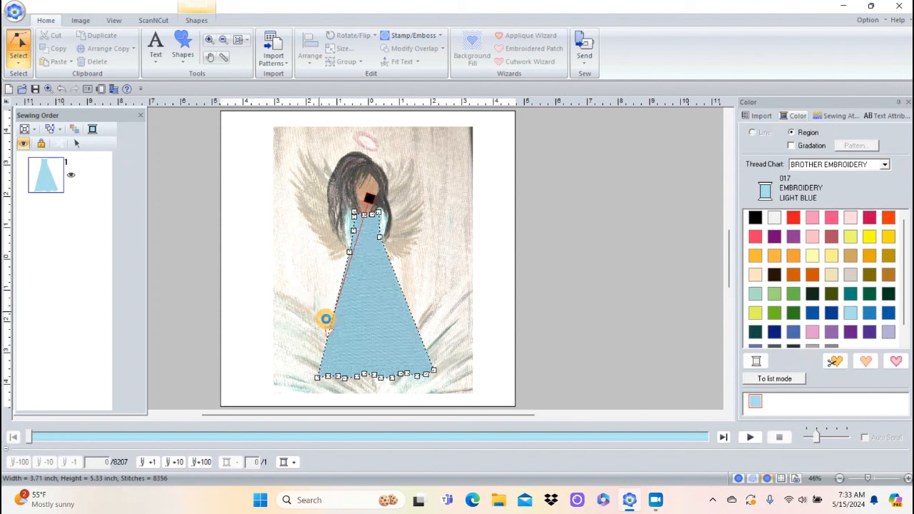
Step: Set the dress's sewing direction line nearly vertical at 271 degrees, check it in the sewing attributes and leave point editing
drag(329, 333, 365, 381)
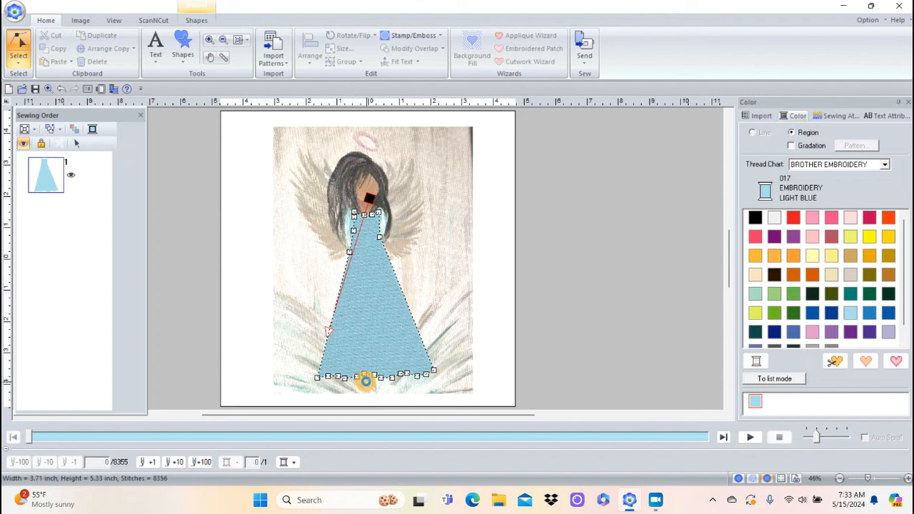
click(365, 381)
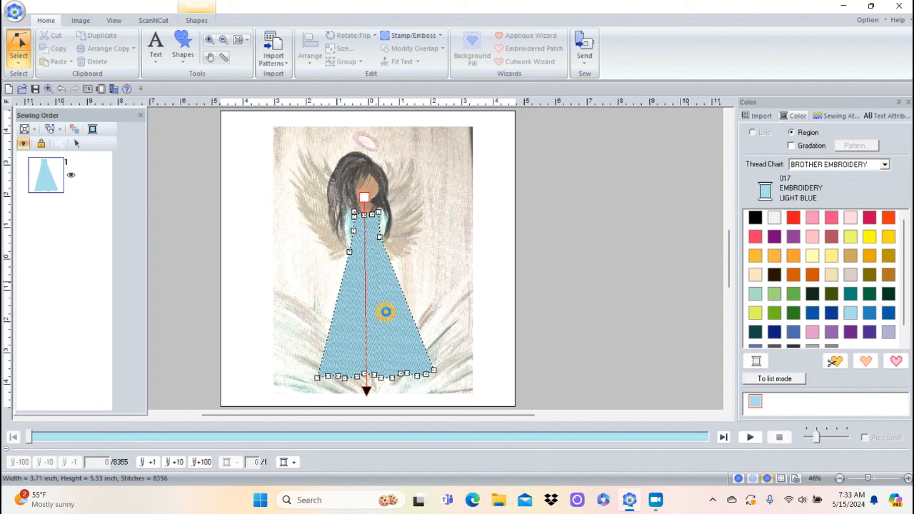
click(832, 116)
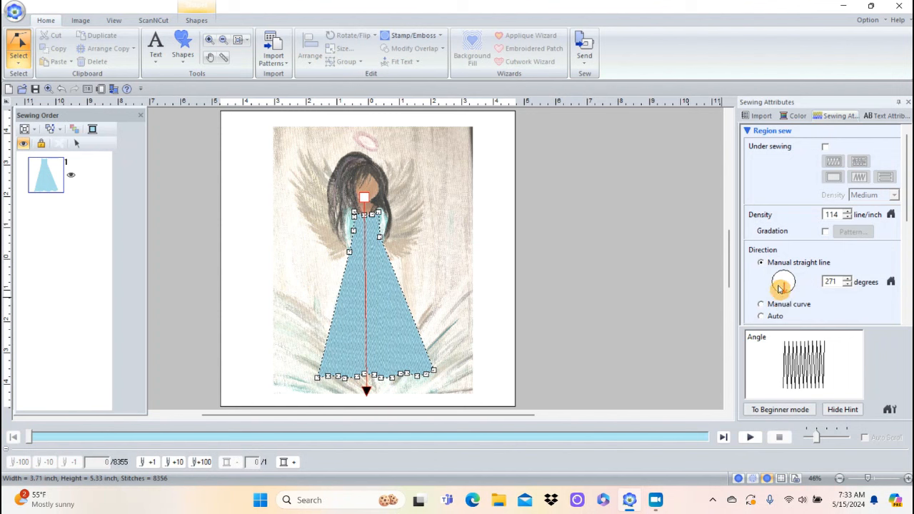
click(20, 65)
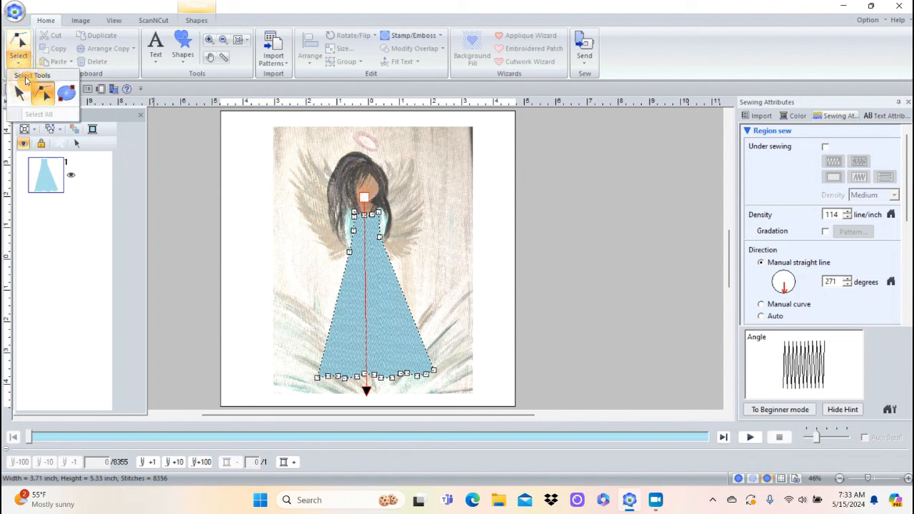
click(21, 93)
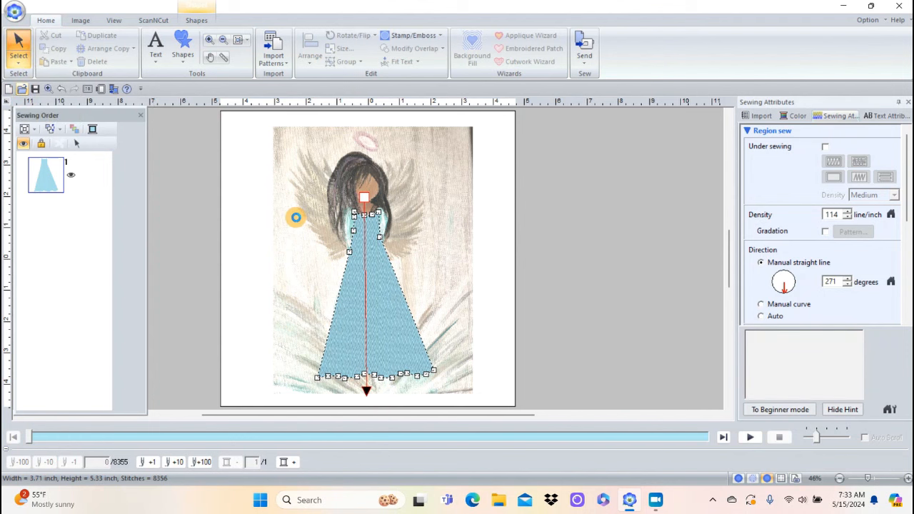
click(296, 217)
Step: Start a Closed Straight Line outline at the chin and trace down the left side of the neck to the shoulder
click(209, 39)
click(367, 149)
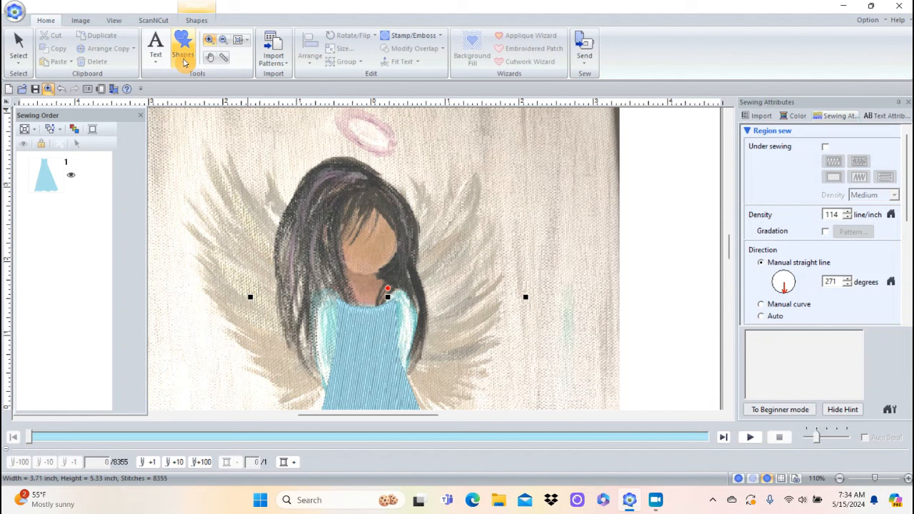
click(184, 62)
click(183, 94)
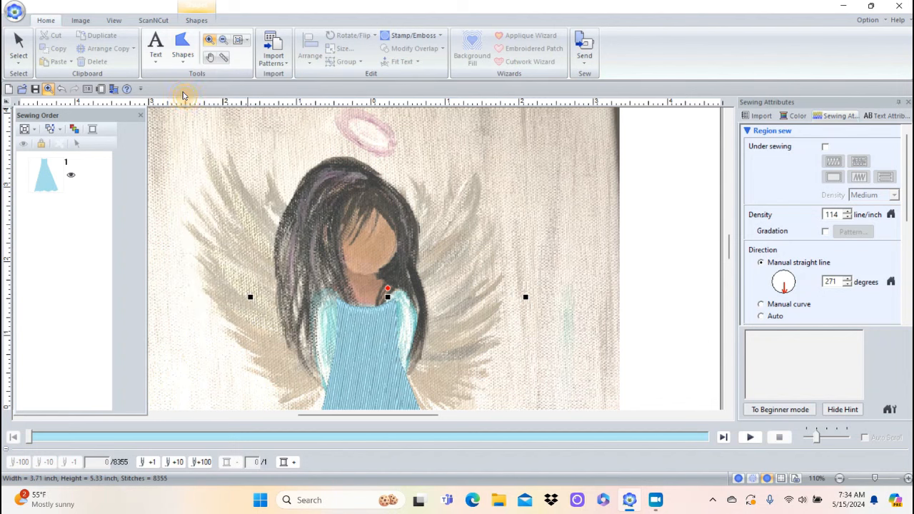
click(216, 187)
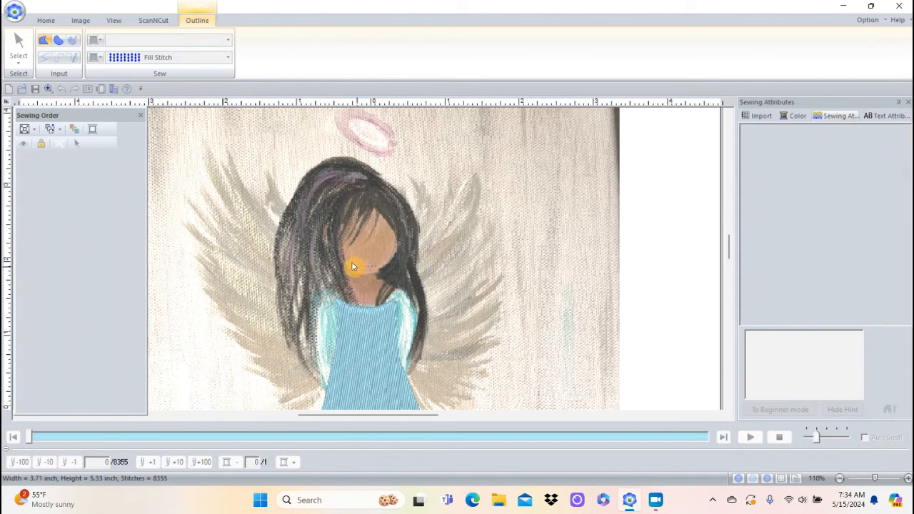
click(344, 261)
click(337, 285)
click(326, 288)
click(331, 300)
Step: Continue the neck outline along the dress neckline and back up to the chin, closing it as a filled shape
click(365, 307)
click(367, 312)
click(390, 301)
click(402, 292)
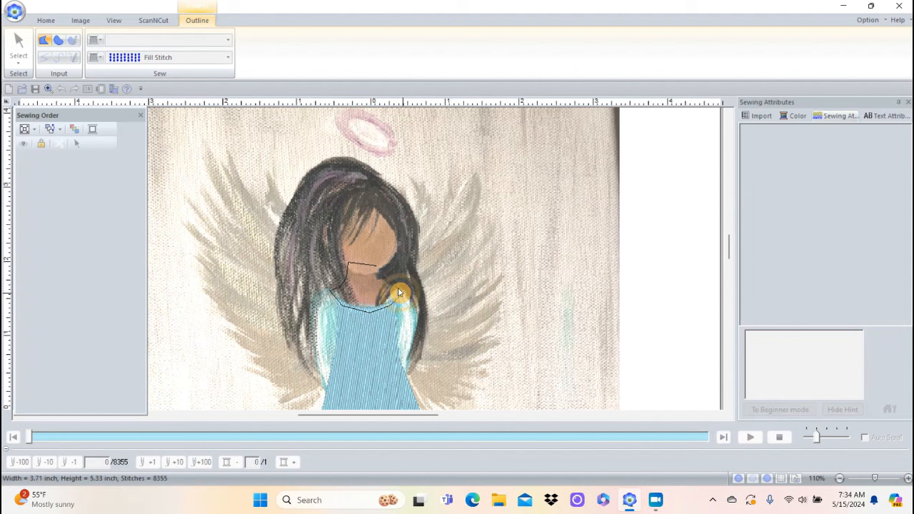
click(390, 284)
click(371, 277)
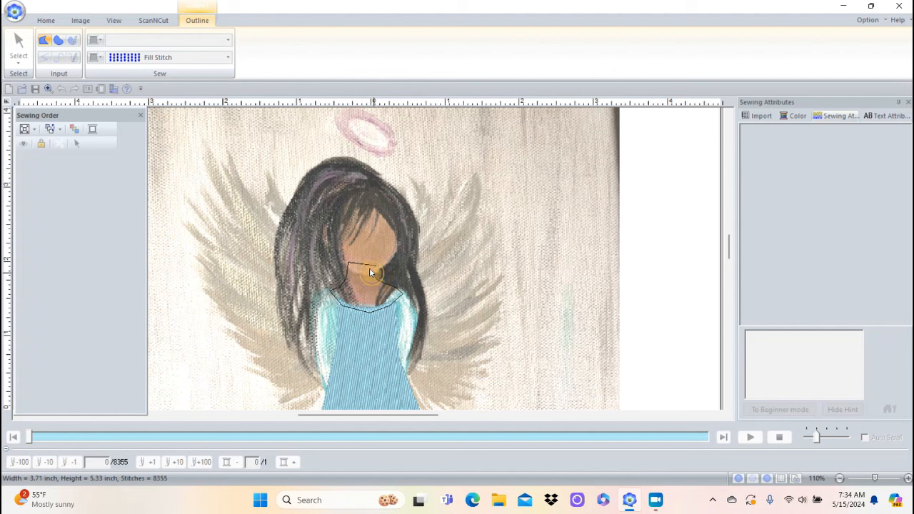
double_click(370, 266)
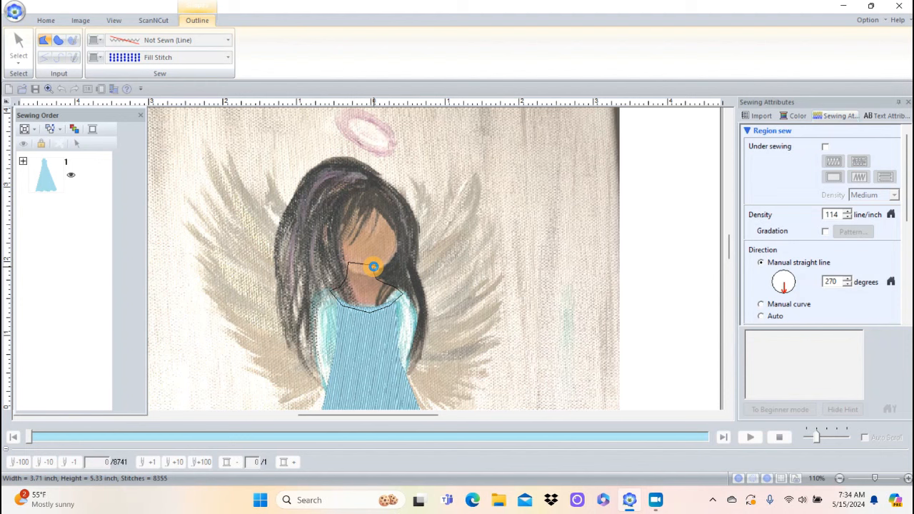
double_click(373, 267)
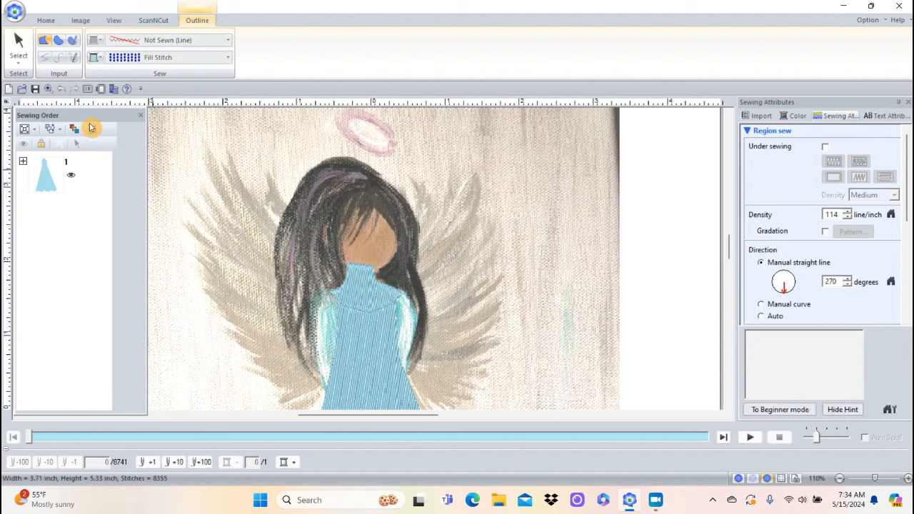
Step: Change the neck shape's fill thread to 348 Khaki and move it ahead of the dress in the sewing order
click(17, 49)
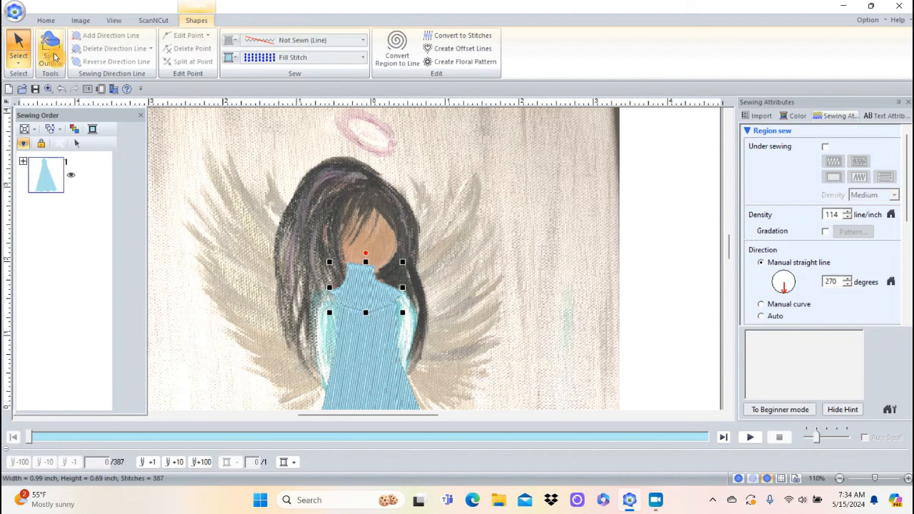
click(227, 58)
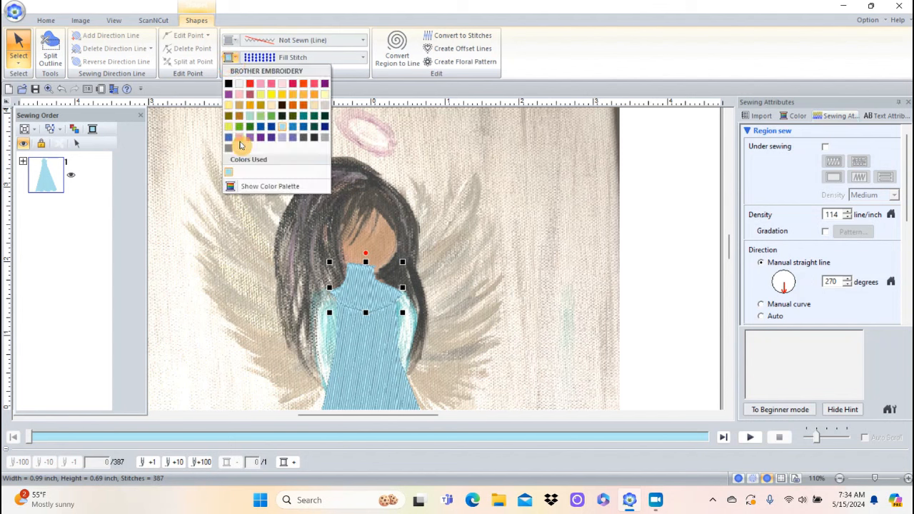
click(257, 186)
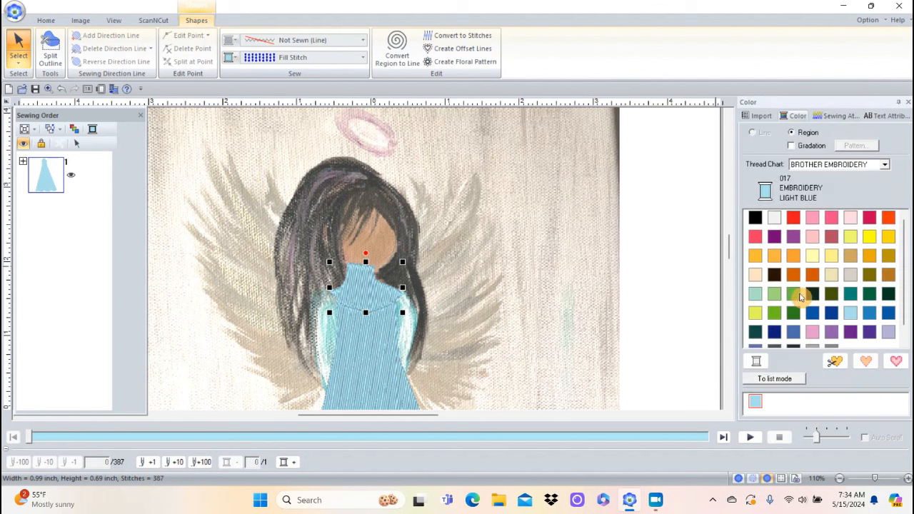
click(849, 255)
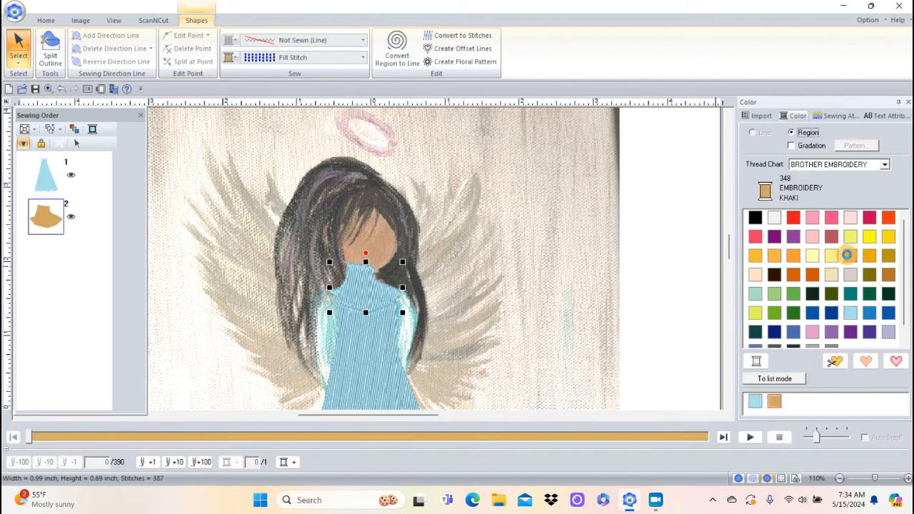
click(422, 300)
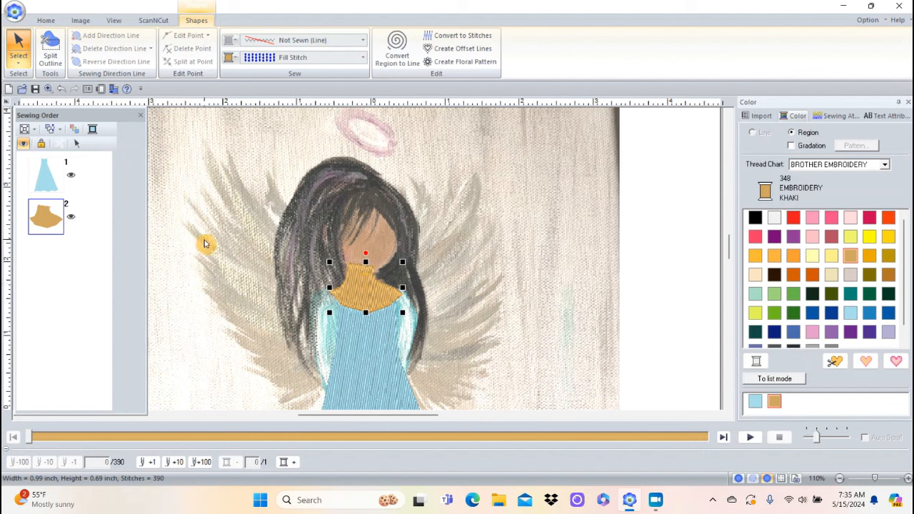
drag(51, 220, 55, 160)
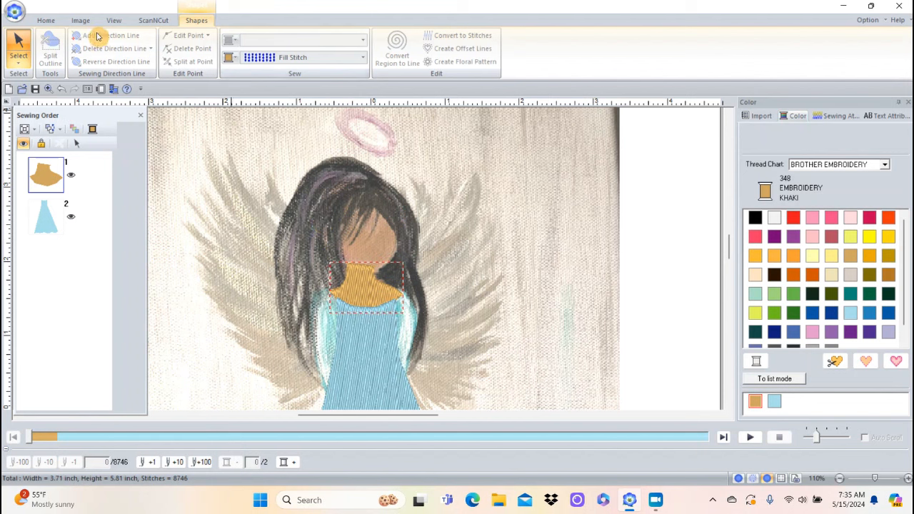
Step: Draw a filled ellipse about 1.05 inch wide and 1.15 inch high over the face
click(46, 20)
click(184, 64)
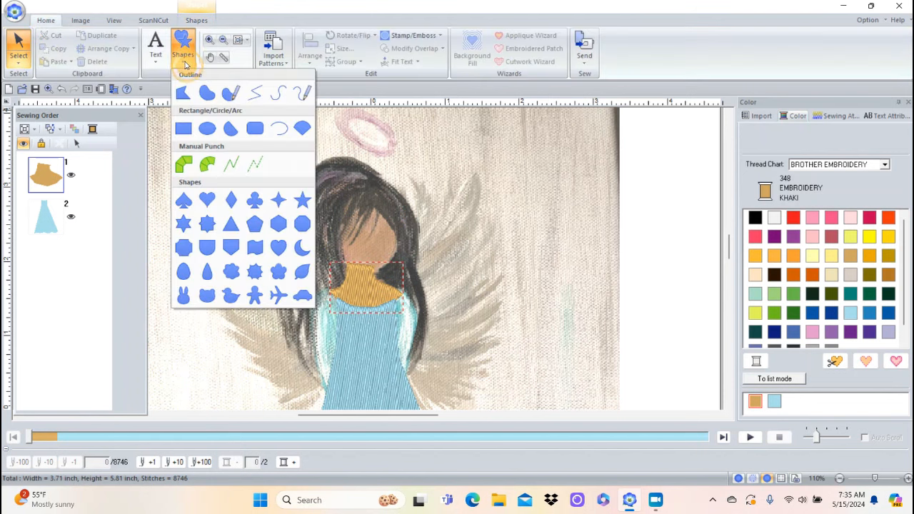
click(215, 132)
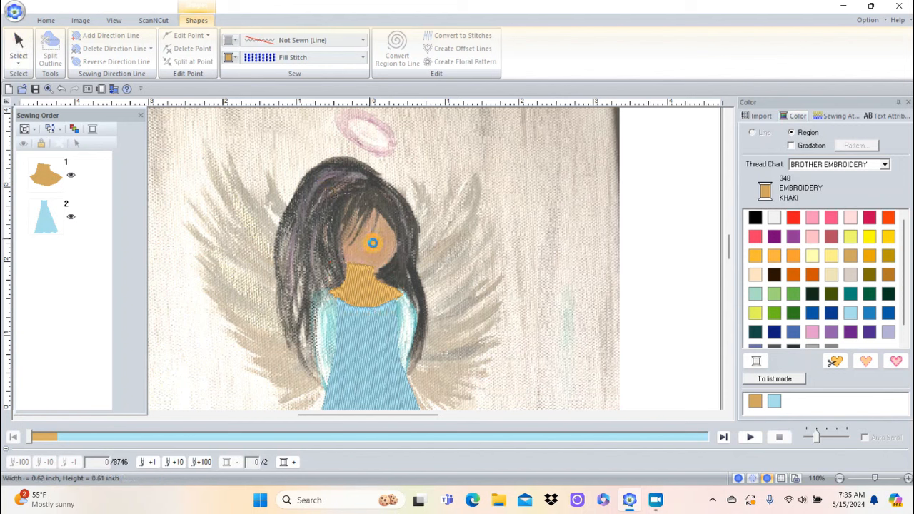
drag(396, 274, 404, 281)
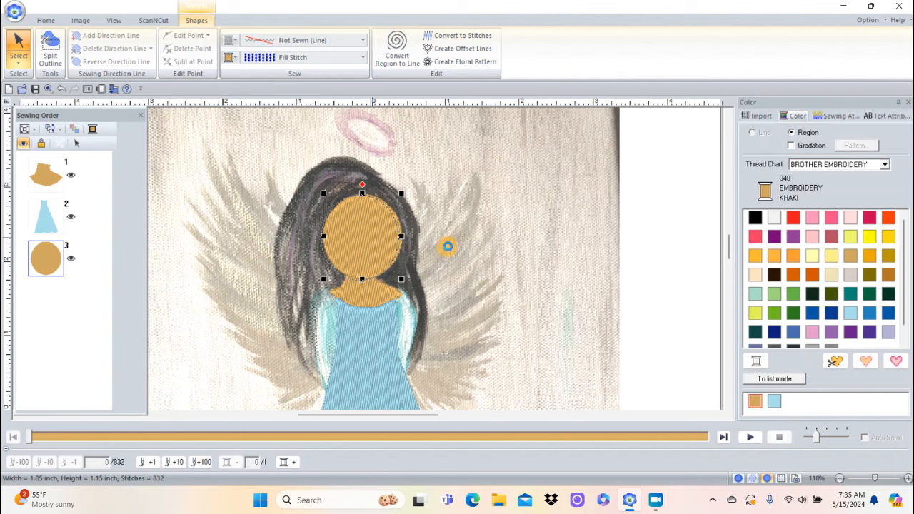
click(448, 248)
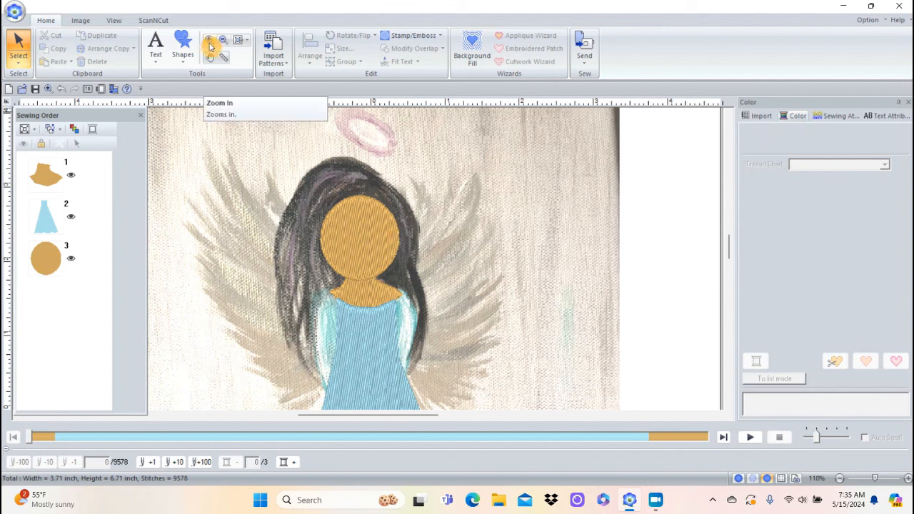
Step: Start a Closed Straight Line outline for the hair at the forehead and trace down the right side of the face to the chin
click(185, 66)
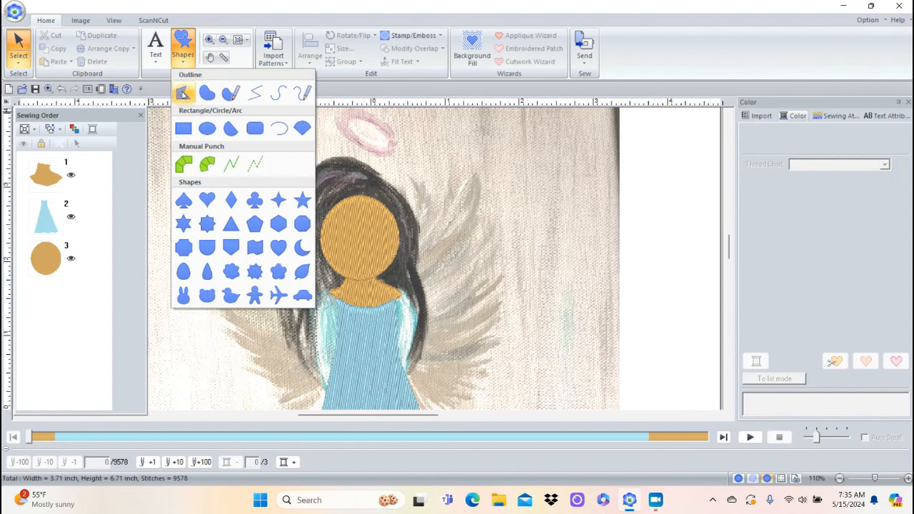
click(184, 94)
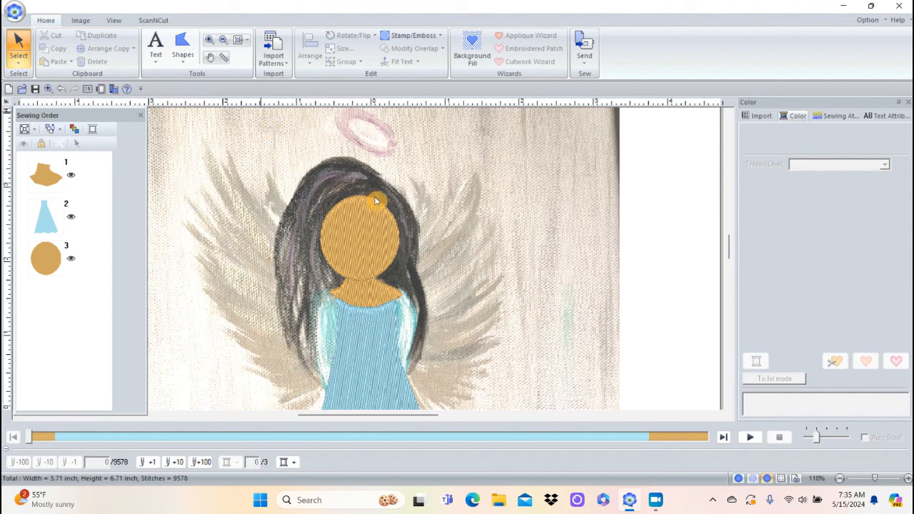
click(389, 214)
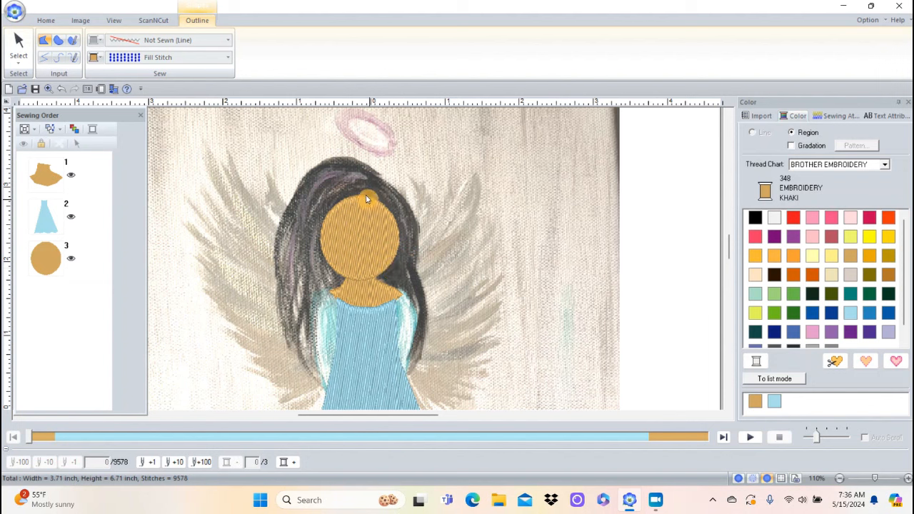
click(361, 191)
click(384, 207)
click(393, 226)
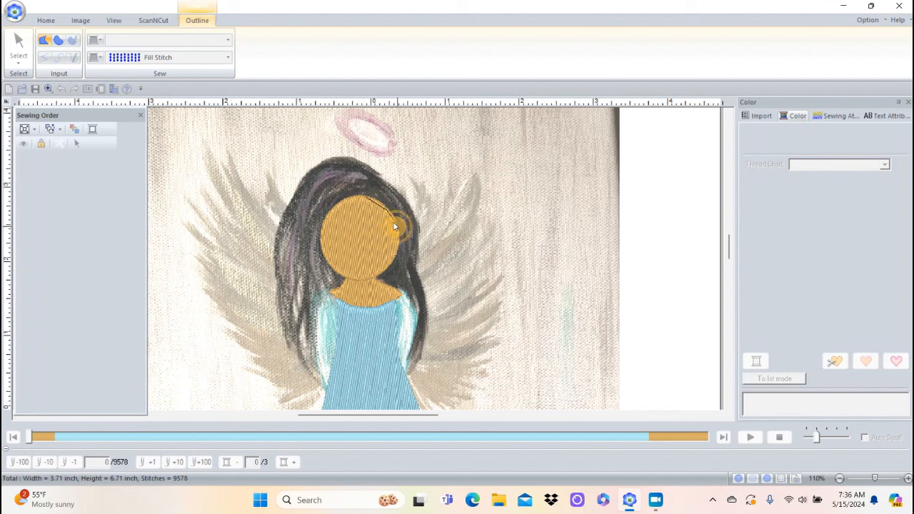
click(397, 236)
click(391, 259)
click(376, 274)
Step: Continue the hair outline over the right shoulder to the tip of the right lock and back up its outer edge
click(406, 295)
click(411, 322)
click(401, 360)
click(421, 326)
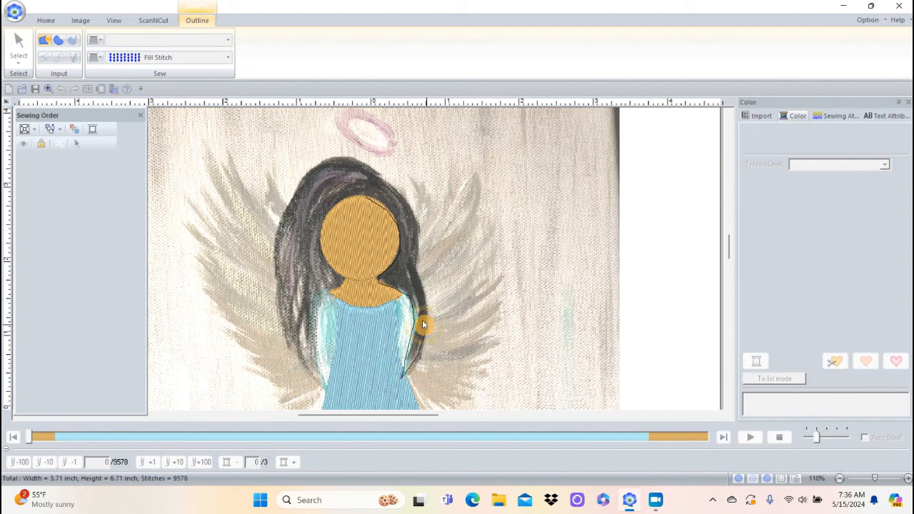
click(413, 261)
click(418, 230)
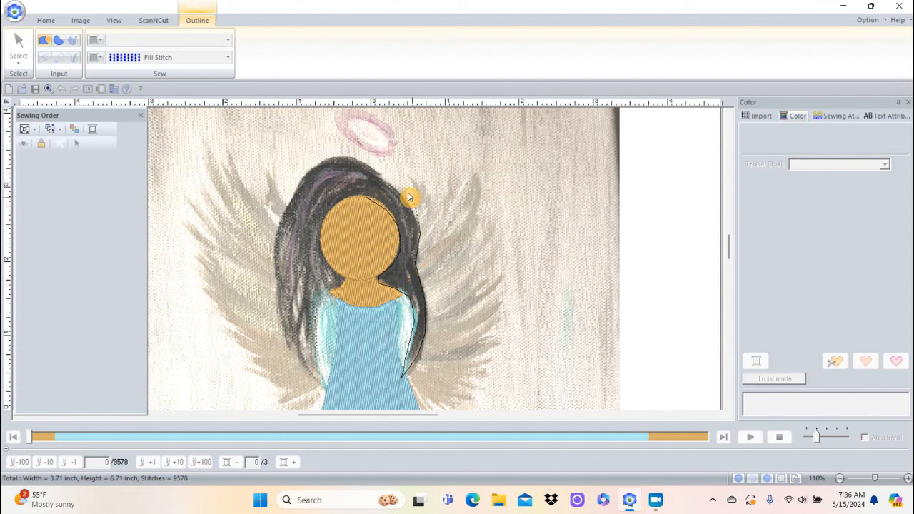
Step: Trace the hair outline over the top of the head and down the outer left side to the tip of the left lock
click(386, 182)
click(356, 169)
click(300, 177)
click(285, 195)
click(278, 216)
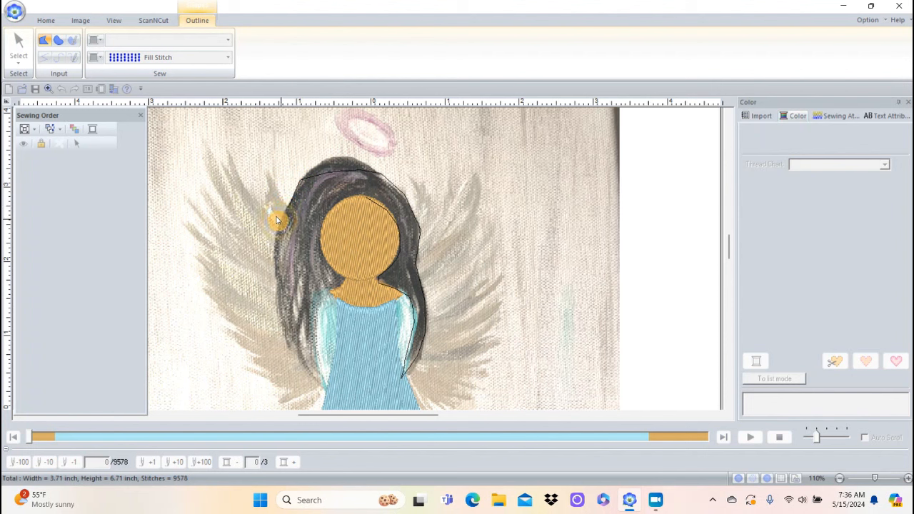
click(274, 270)
click(280, 328)
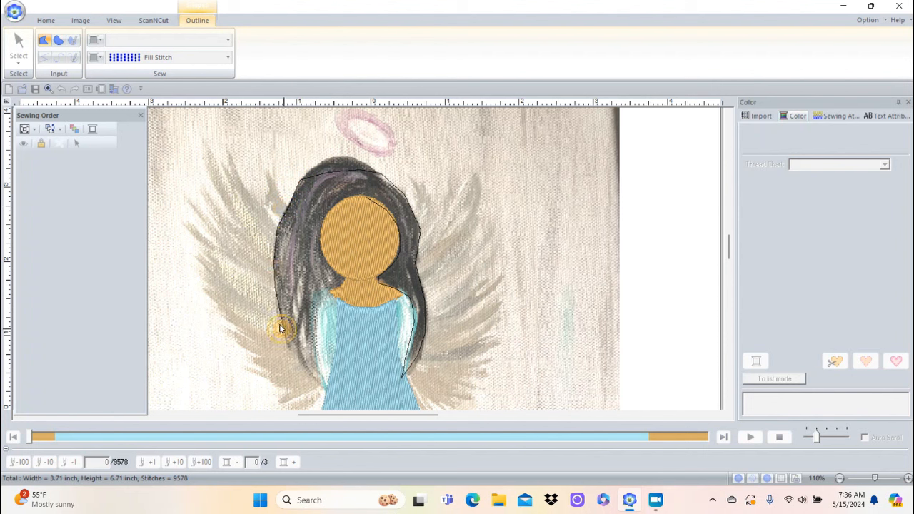
click(312, 386)
Step: Trace the inner edge of the left lock up past the neck and face to the forehead, closing the hair as a filled shape
click(321, 381)
click(315, 352)
click(322, 301)
click(336, 287)
click(324, 242)
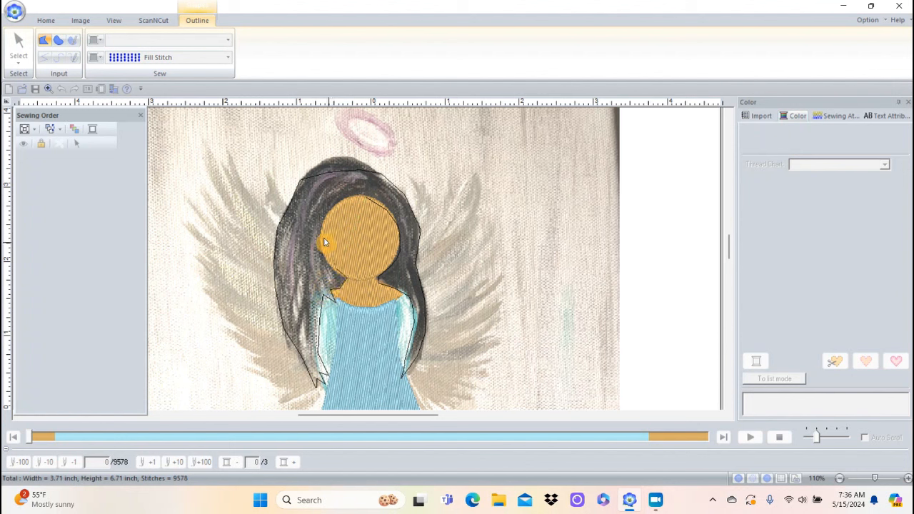
click(339, 204)
click(351, 197)
click(351, 195)
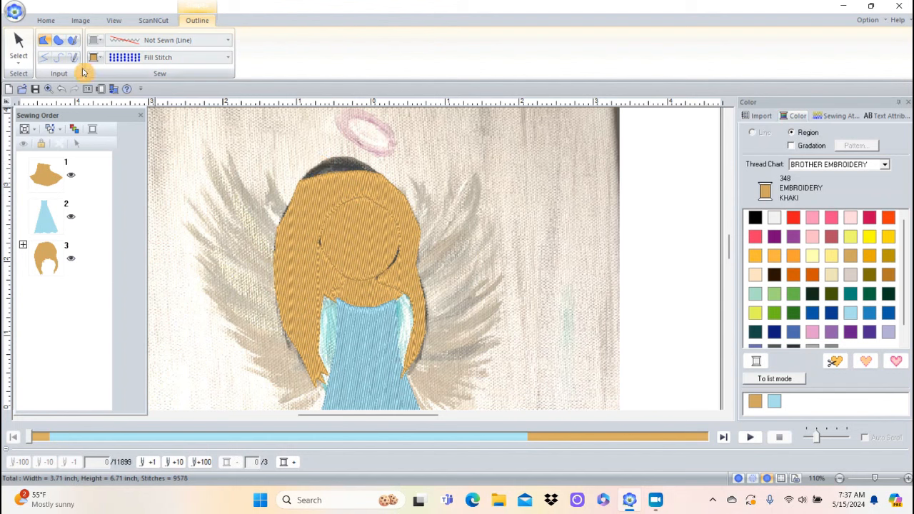
Step: Select the hair shape and change its fill thread to 900 Black
click(21, 61)
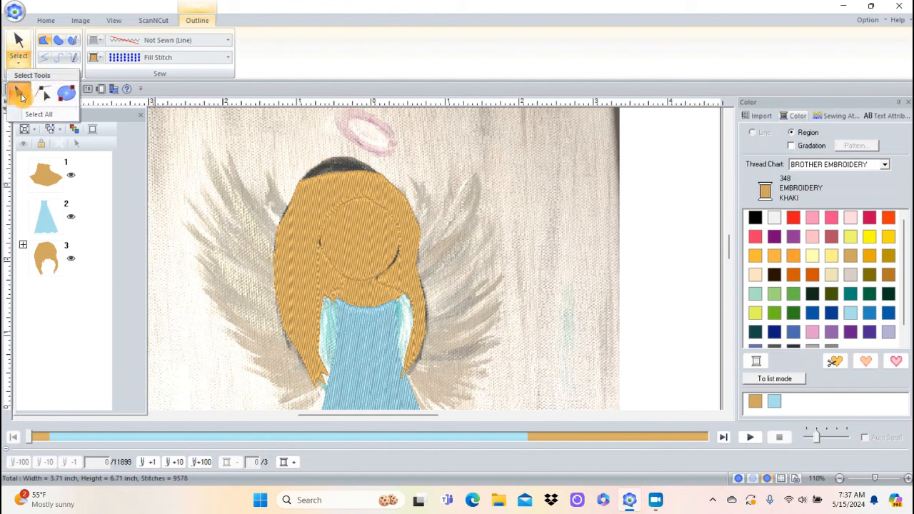
click(22, 95)
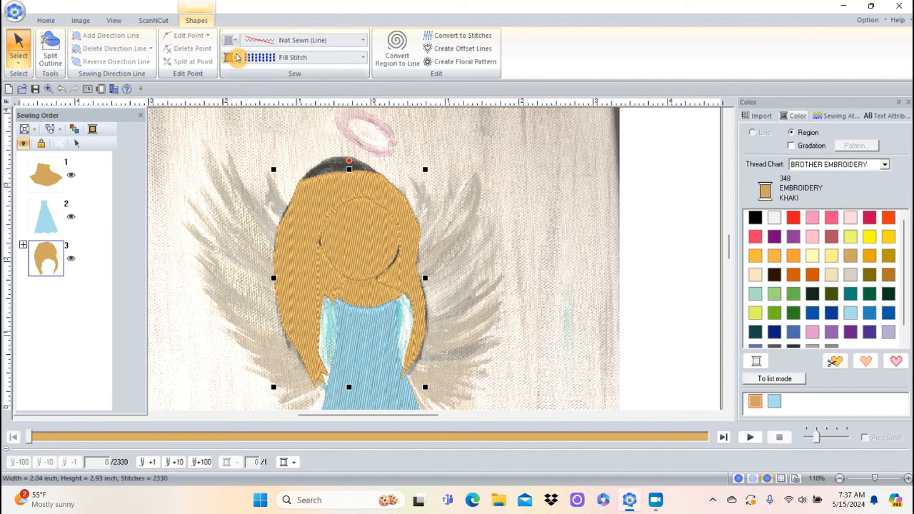
click(228, 59)
click(229, 84)
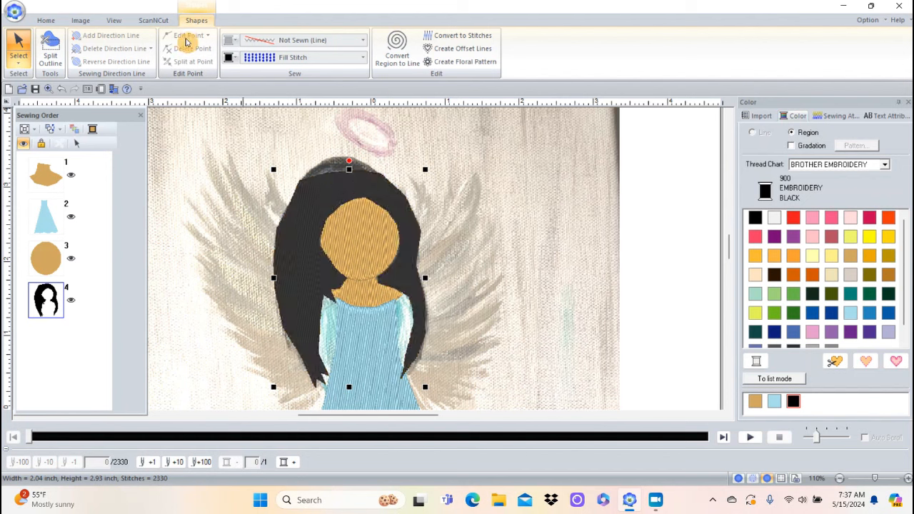
Step: Edit the hair outline's points and move the forehead point so the inner edge follows the top of the face
click(45, 20)
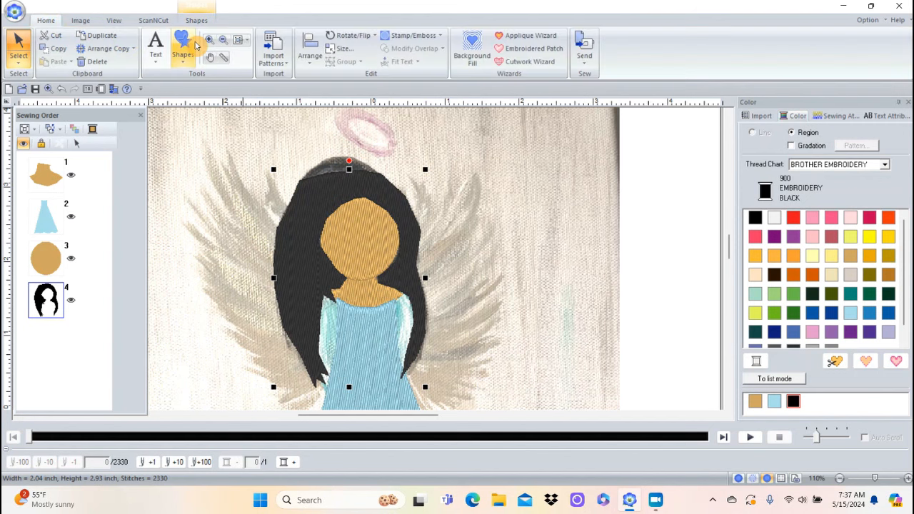
click(209, 39)
drag(299, 175, 439, 301)
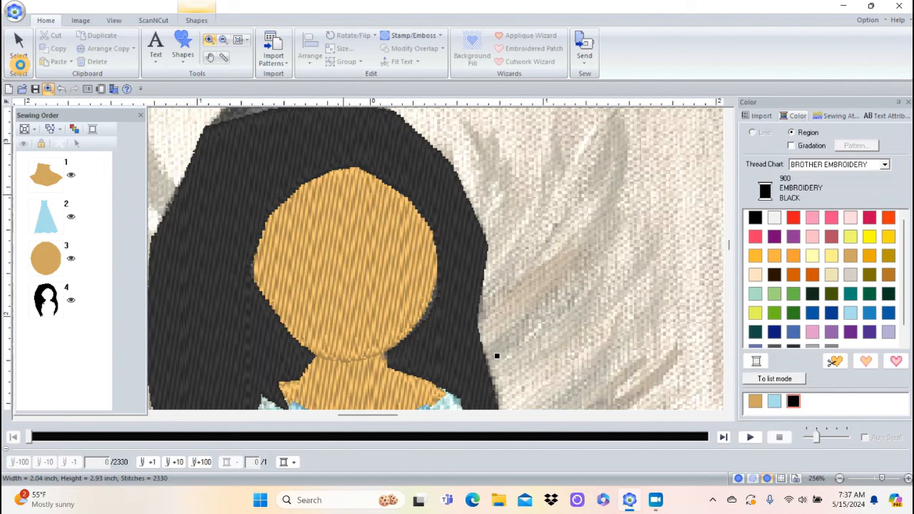
click(19, 58)
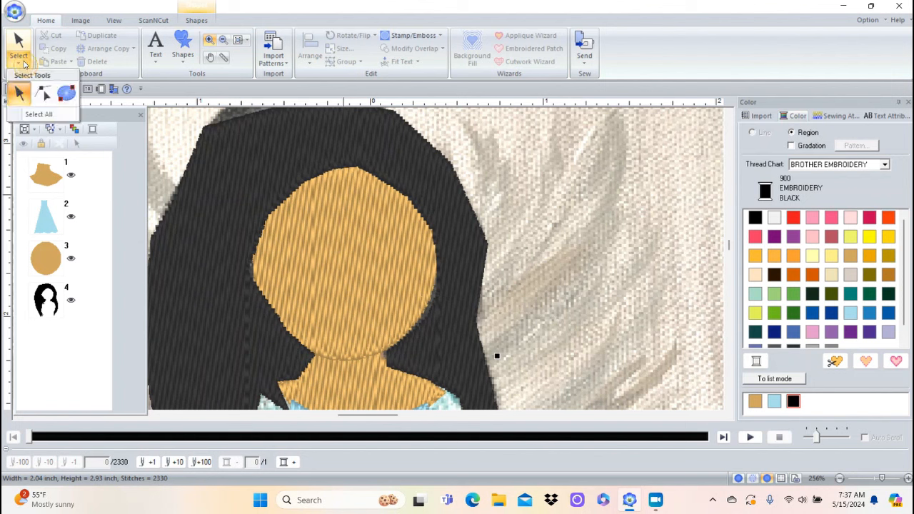
click(41, 96)
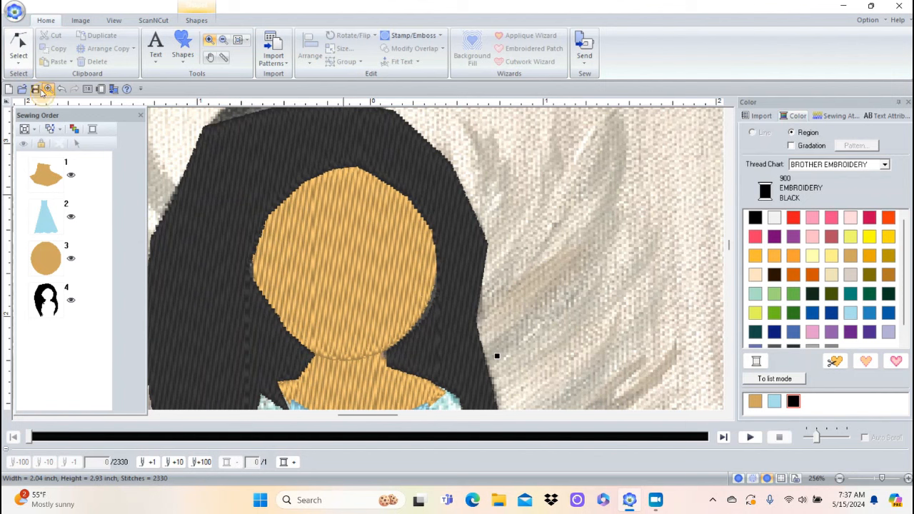
click(380, 200)
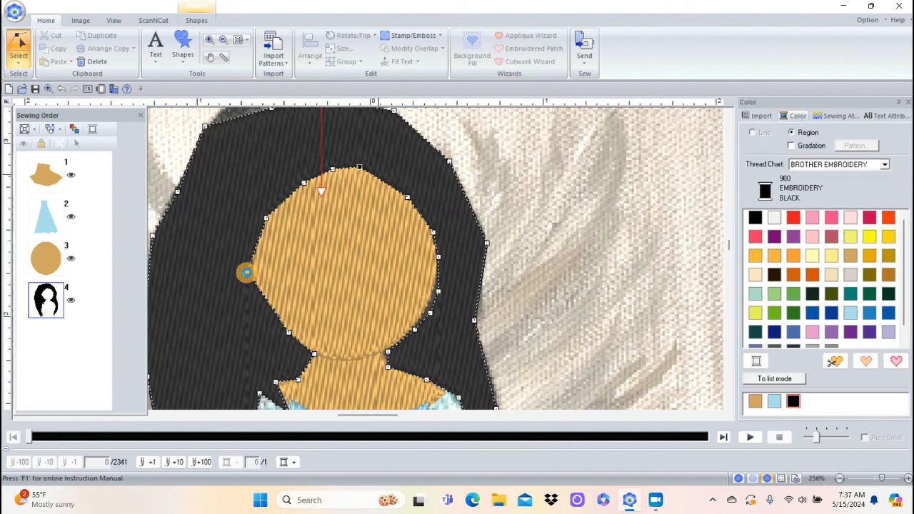
Step: Move the hair outline point at the left edge of the face inward, convert it to a curve and adjust its handles
click(247, 272)
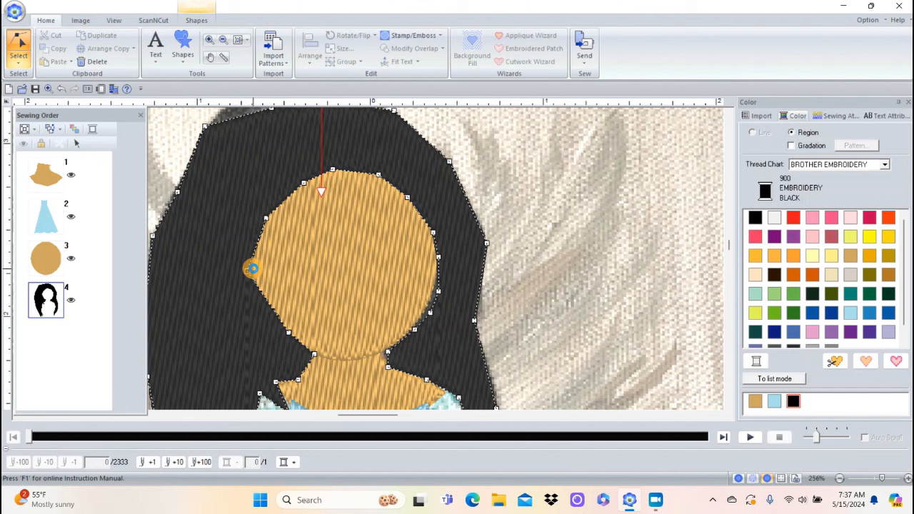
drag(252, 268, 259, 276)
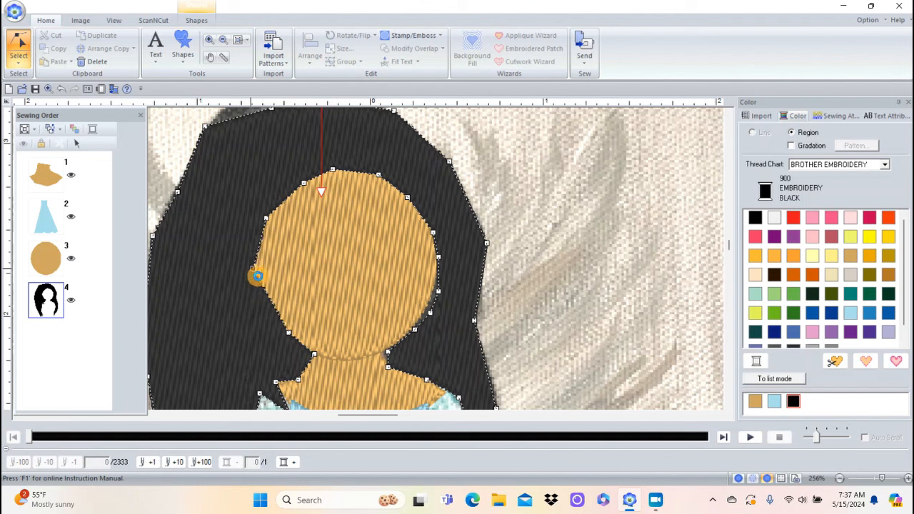
right_click(257, 275)
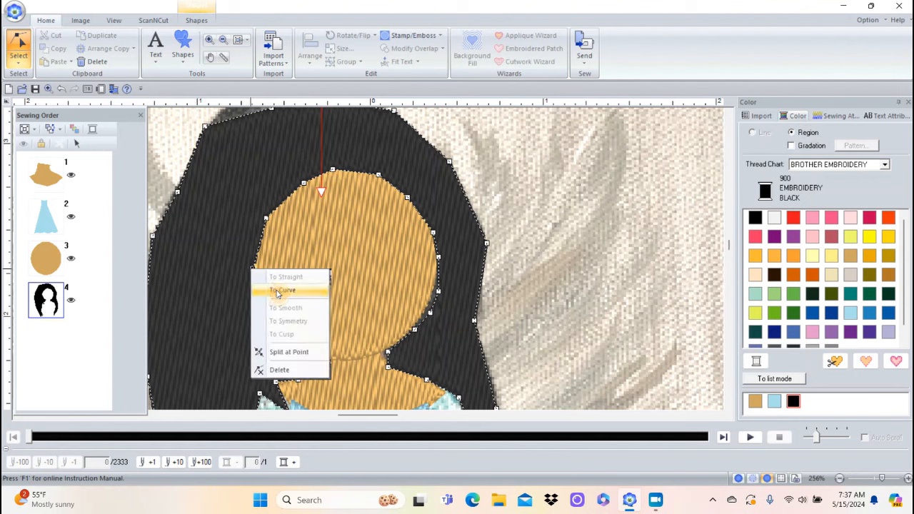
click(274, 288)
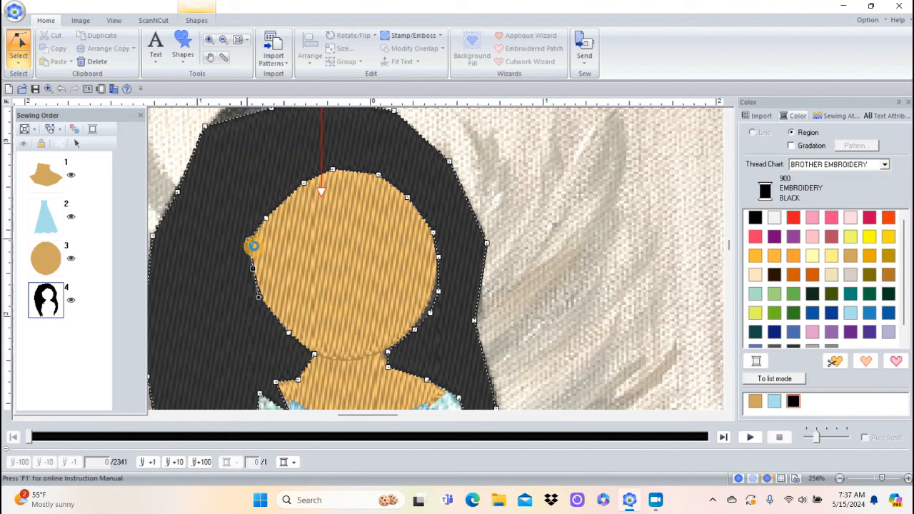
drag(253, 246, 261, 299)
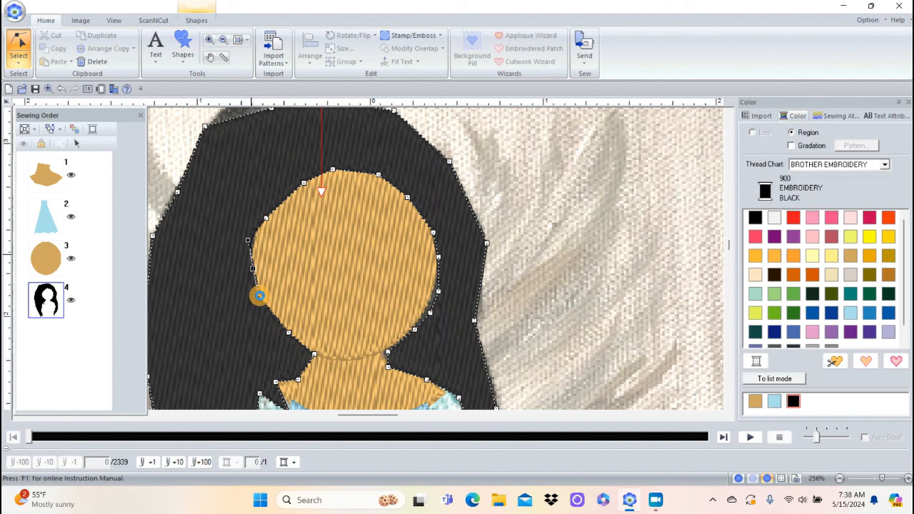
mouse_move(259, 295)
mouse_down()
mouse_move(261, 304)
mouse_move(262, 289)
mouse_up()
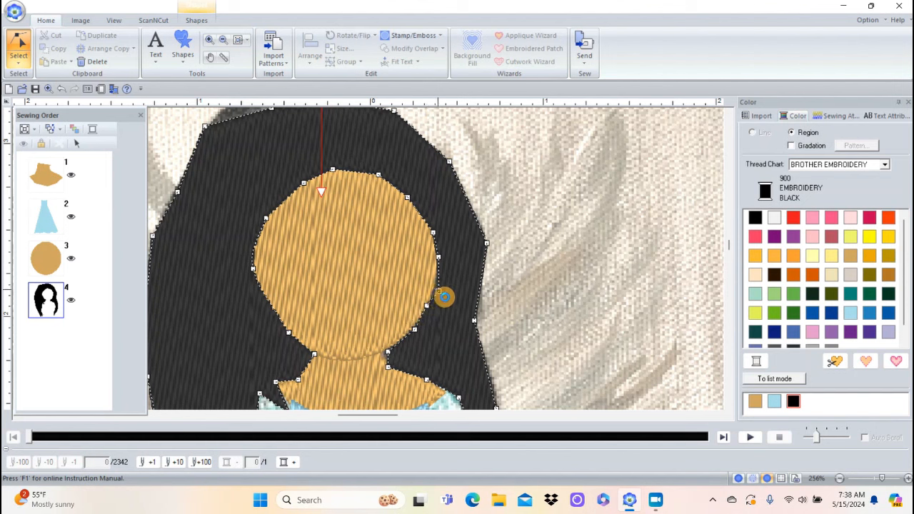
Step: Adjust the hair outline points along the right side of the face so the inner edge closely follows the face
click(440, 292)
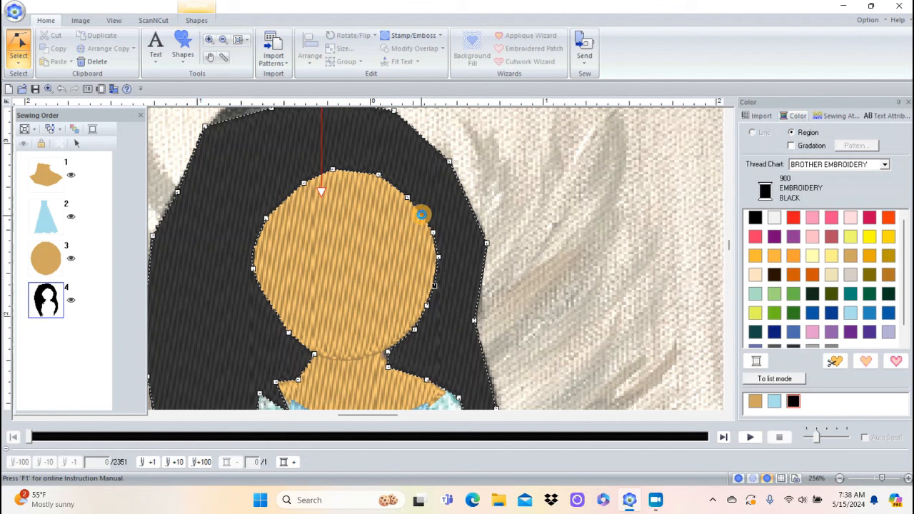
drag(421, 215, 427, 214)
drag(438, 257, 435, 251)
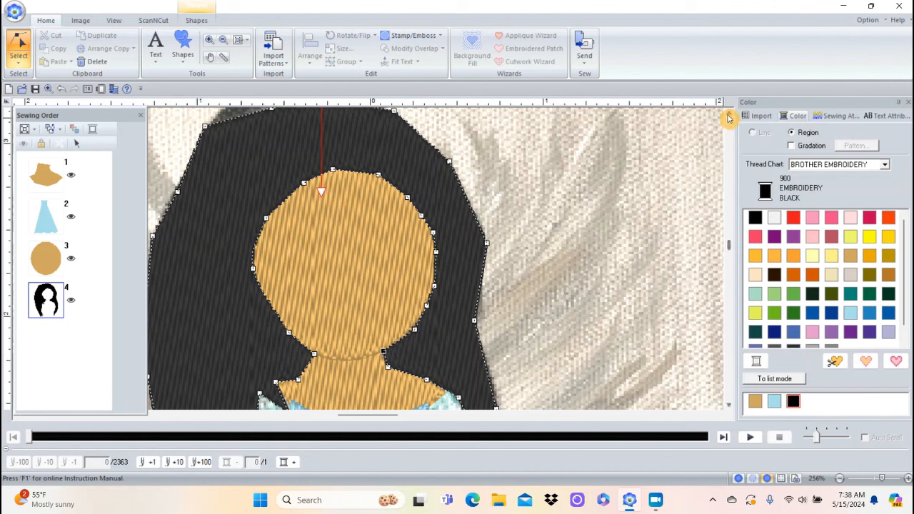
Step: Add and raise points along the top of the hair outline to cover more of the painted crown
scroll(722, 120, up, 1)
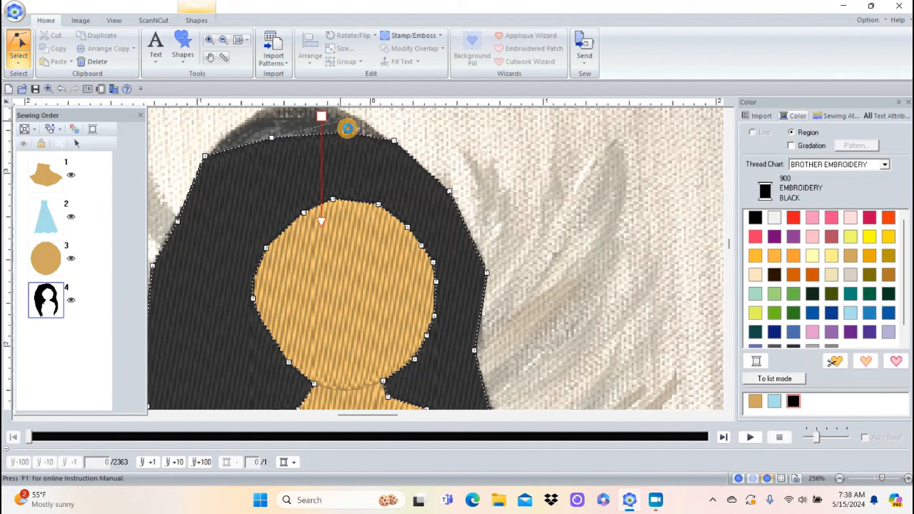
key(Delete)
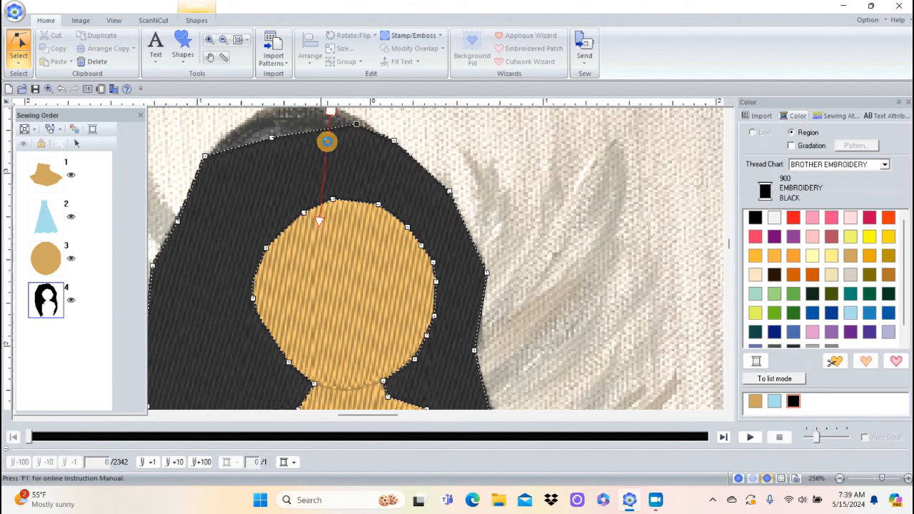
key(Delete)
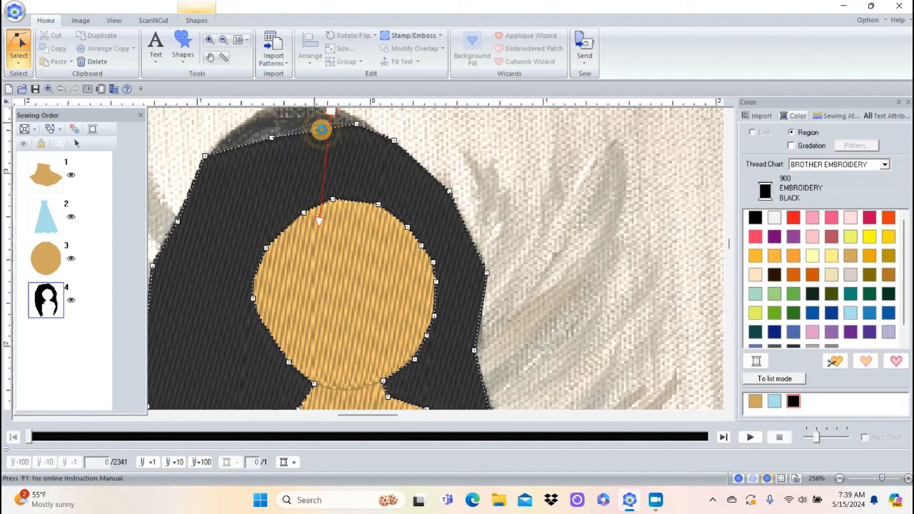
click(319, 127)
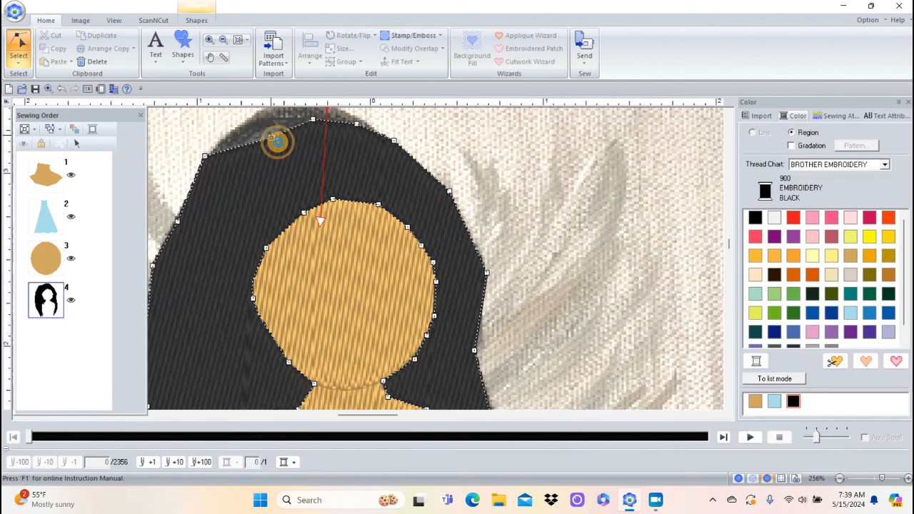
drag(272, 130, 271, 137)
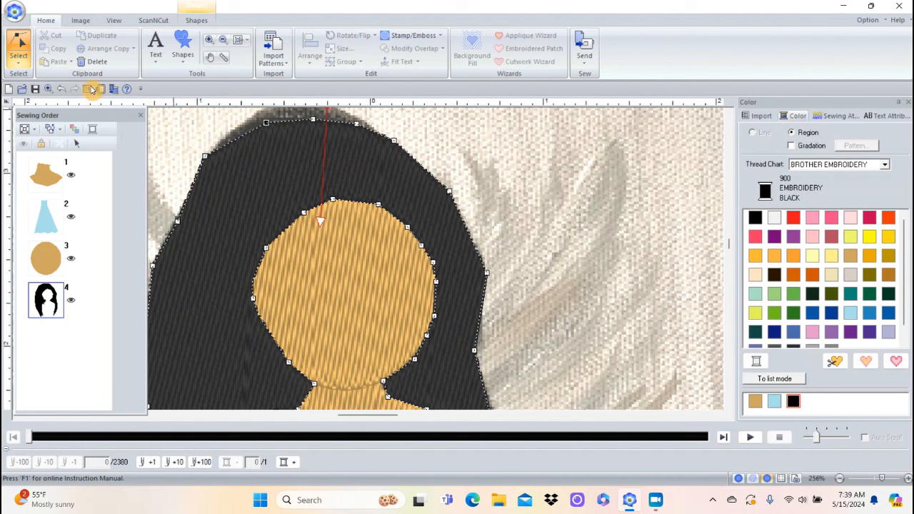
Step: Select the whole hair shape and lower its region sewing density to 104 line/inch
click(21, 58)
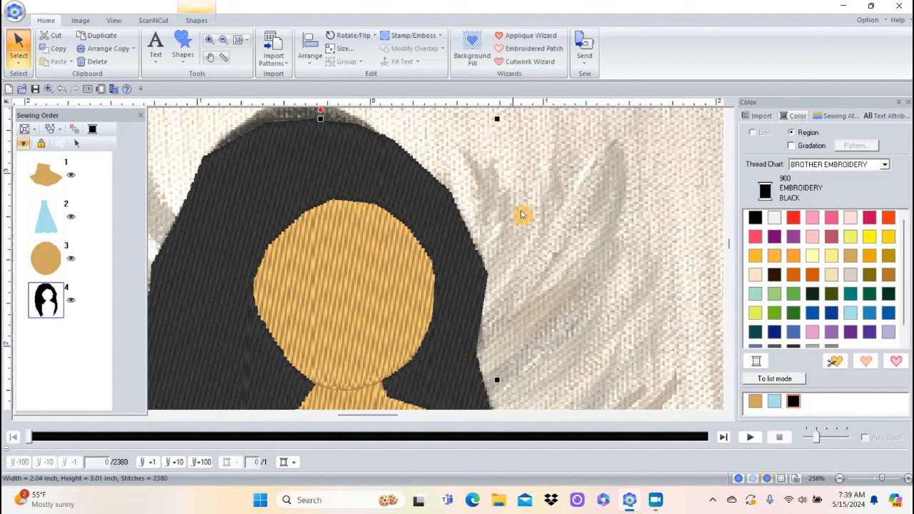
click(829, 118)
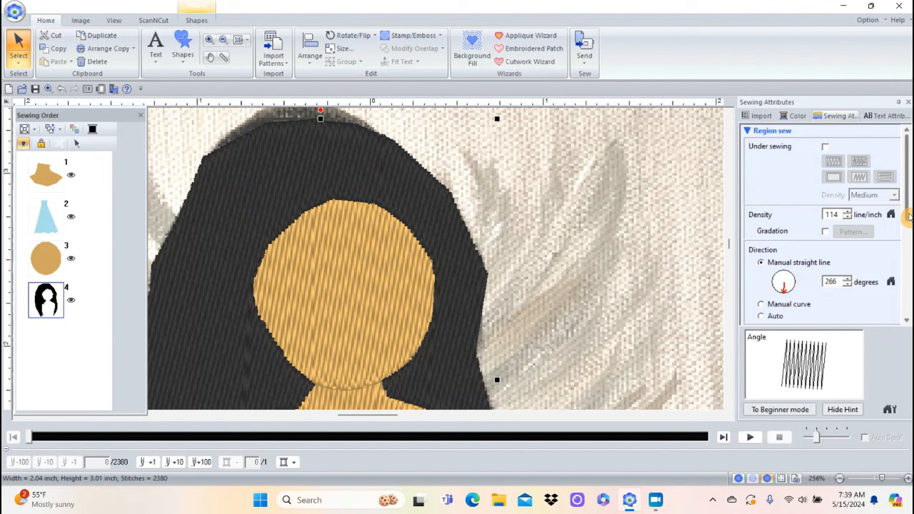
click(846, 218)
click(846, 218)
click(846, 218)
click(846, 219)
click(847, 218)
click(846, 218)
click(847, 218)
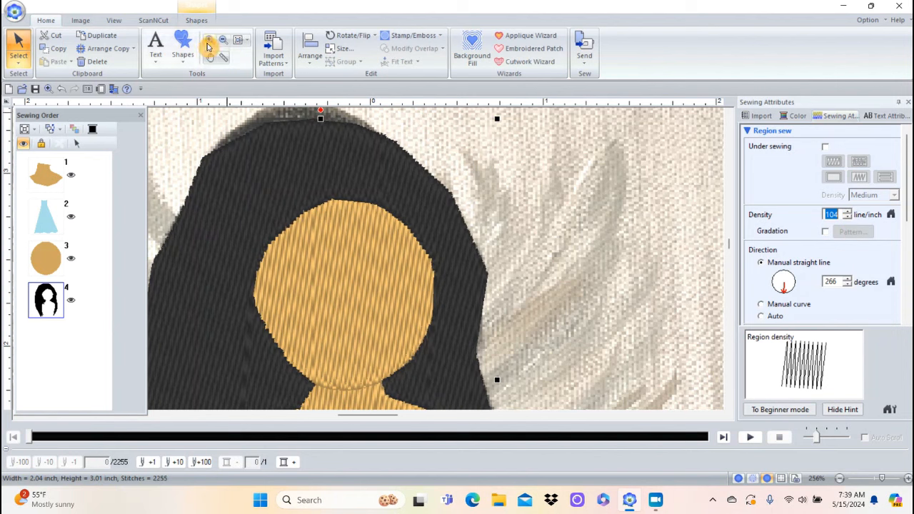
click(184, 47)
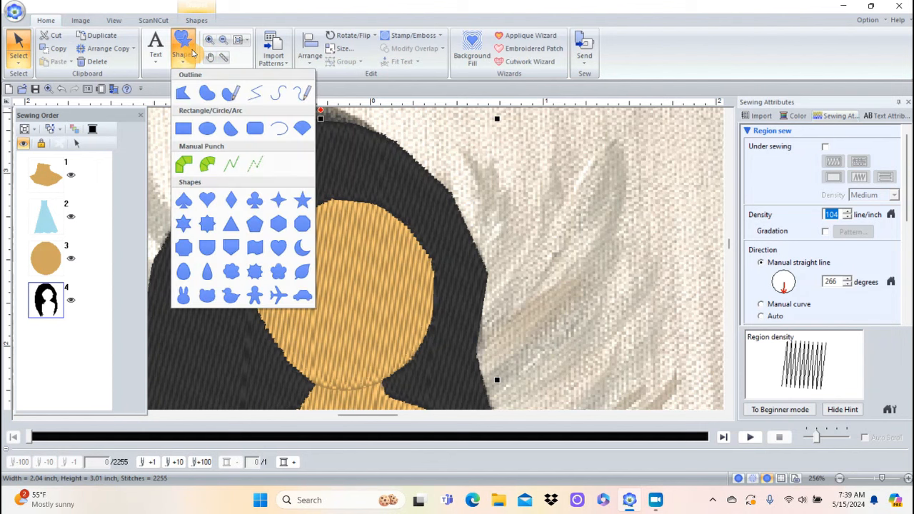
click(255, 94)
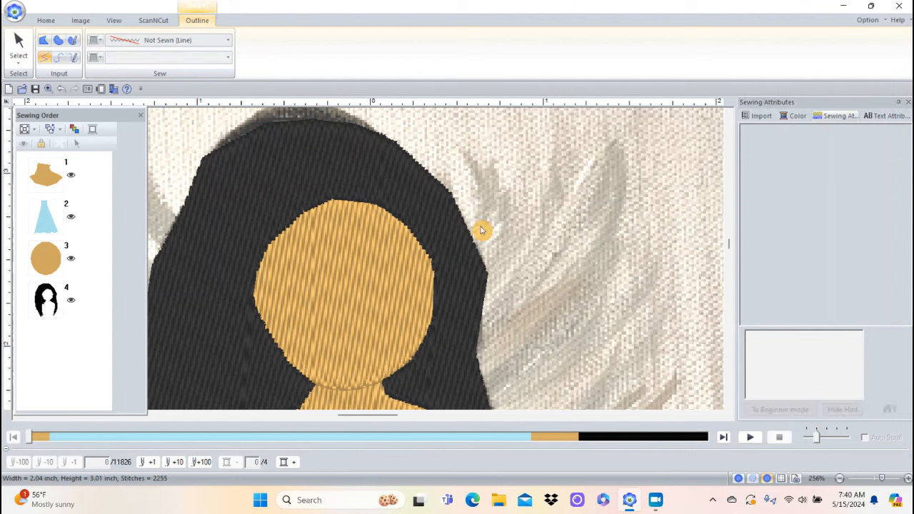
click(730, 246)
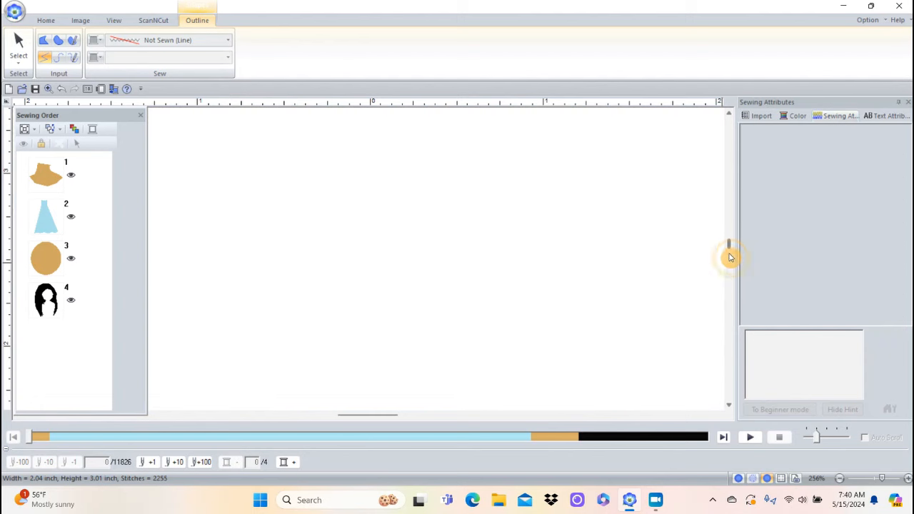
click(728, 408)
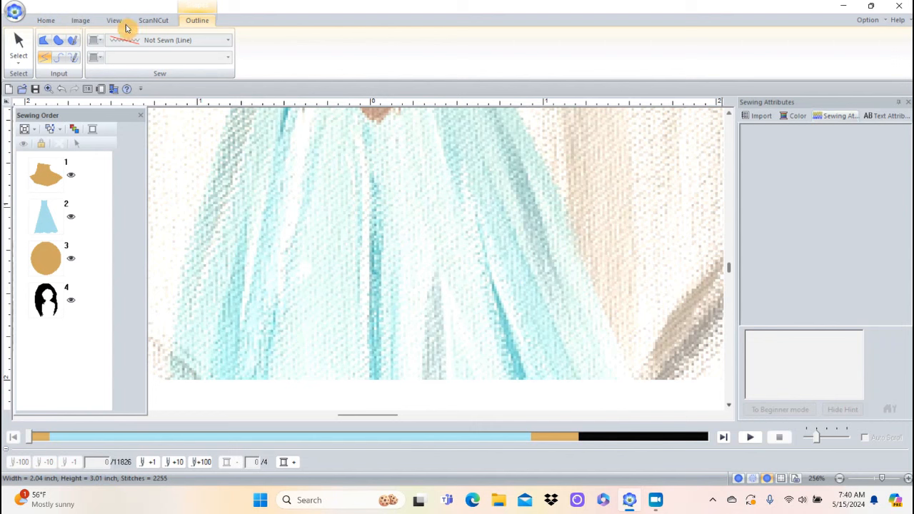
click(47, 20)
click(183, 46)
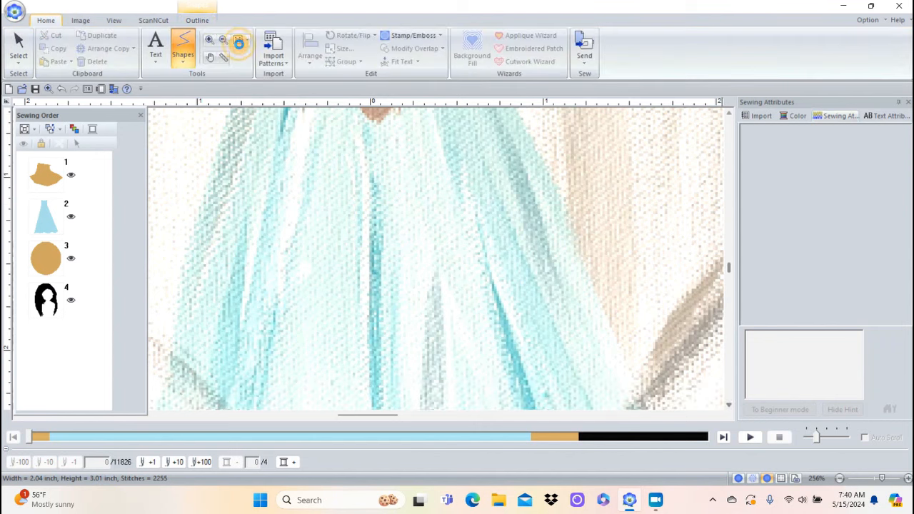
Step: Start an open straight-line outline beside the lower right of the face and zigzag thin hair strands over the shoulder
click(238, 42)
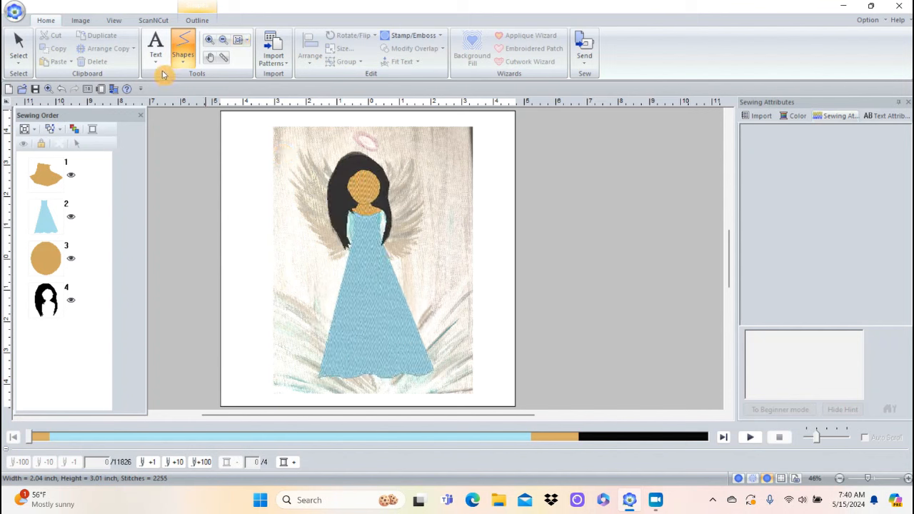
click(209, 40)
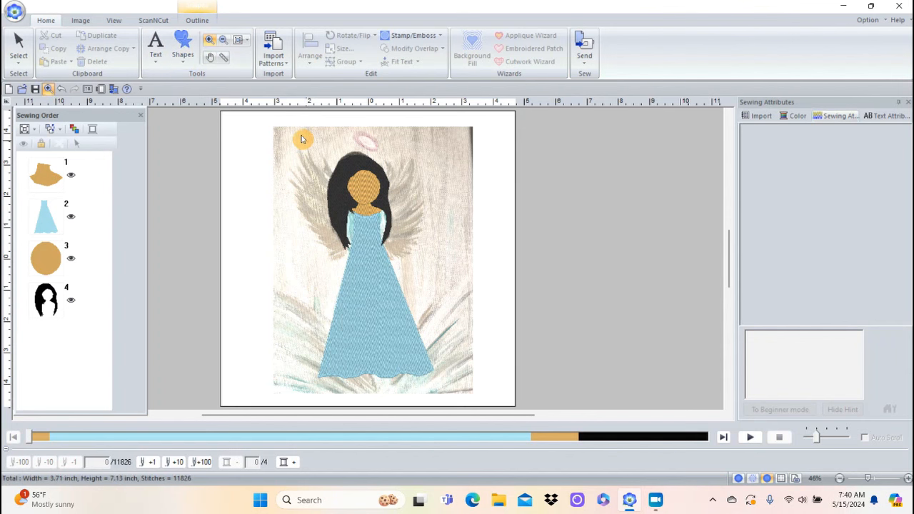
drag(302, 139, 421, 260)
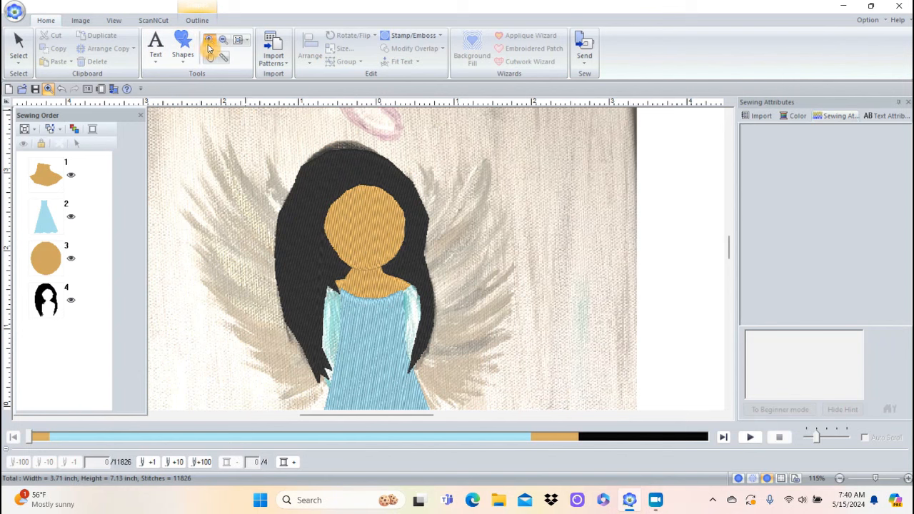
click(183, 44)
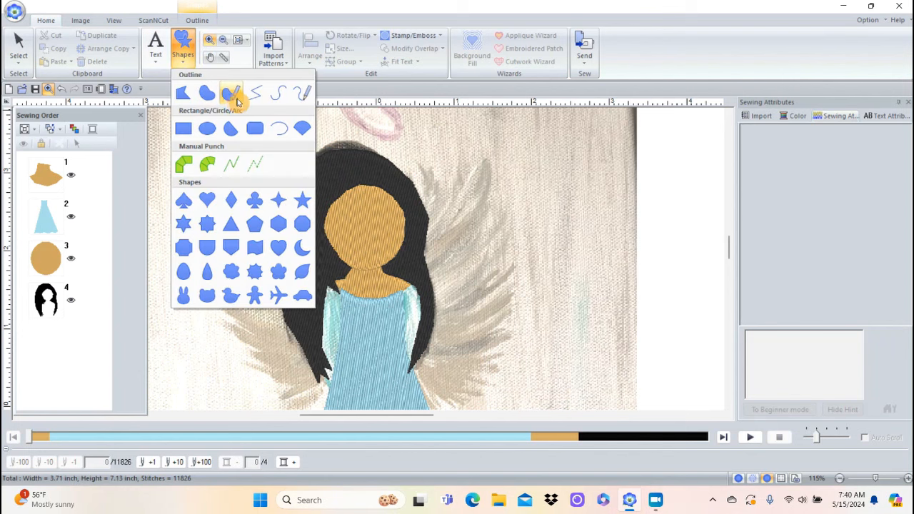
click(254, 98)
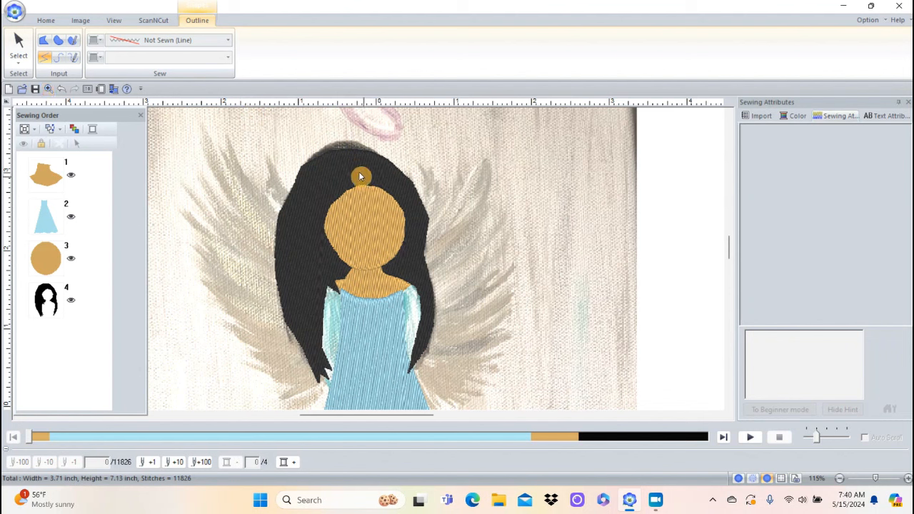
click(388, 259)
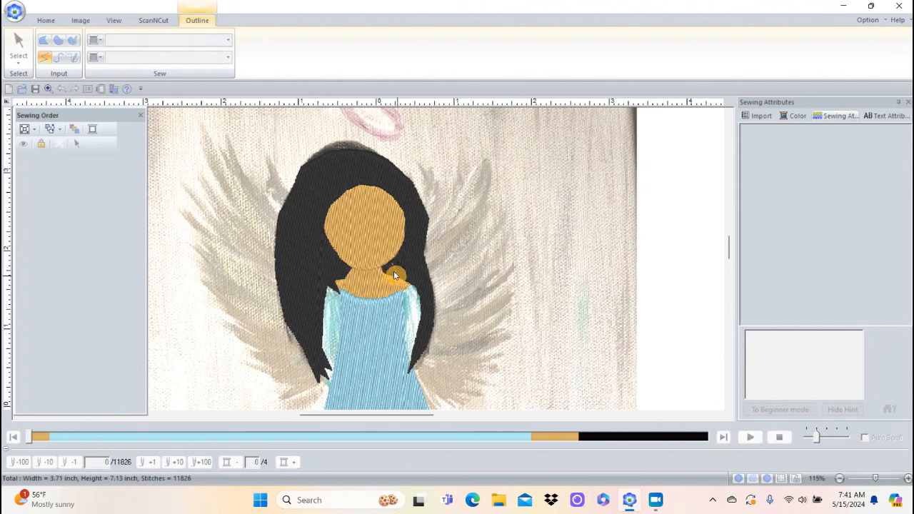
click(392, 262)
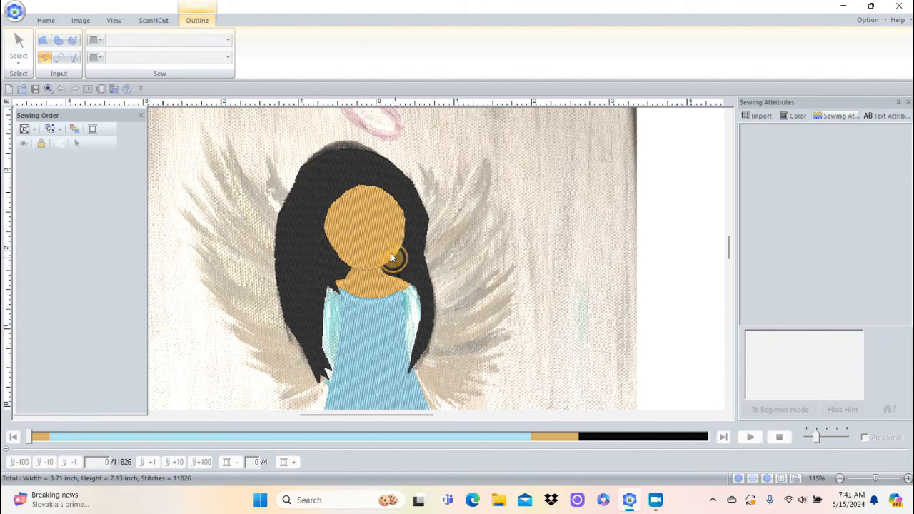
click(400, 275)
click(404, 281)
click(411, 283)
click(416, 291)
click(412, 276)
Step: Continue the line with longer strands along the inner edge of the right hair lock, beside the sleeve
click(408, 252)
click(412, 255)
click(413, 264)
click(422, 284)
click(423, 296)
click(411, 337)
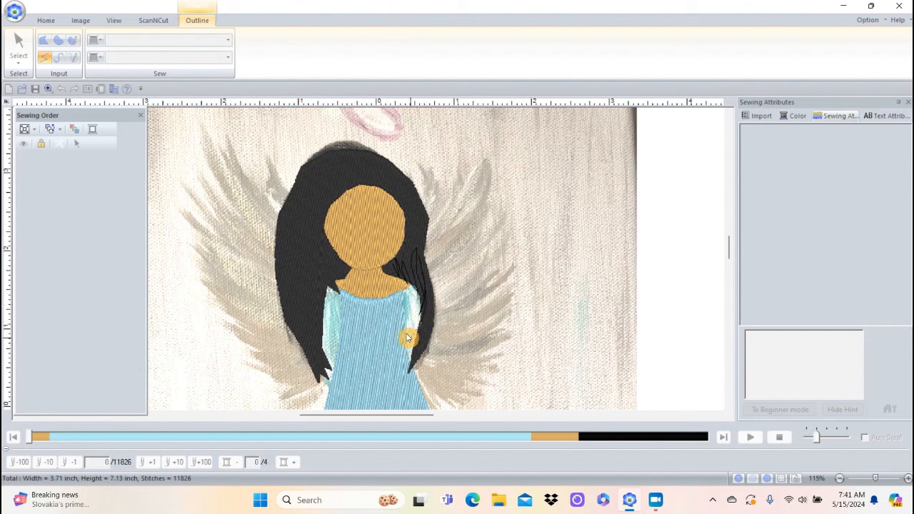
click(423, 296)
click(409, 344)
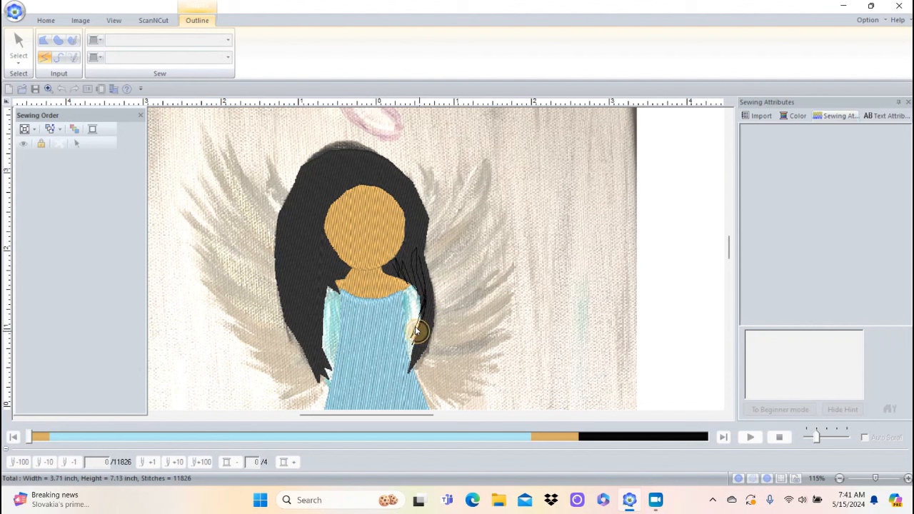
Step: Extend the strands to the tip of the right hair lock, then up its outer edge to the crown
click(429, 292)
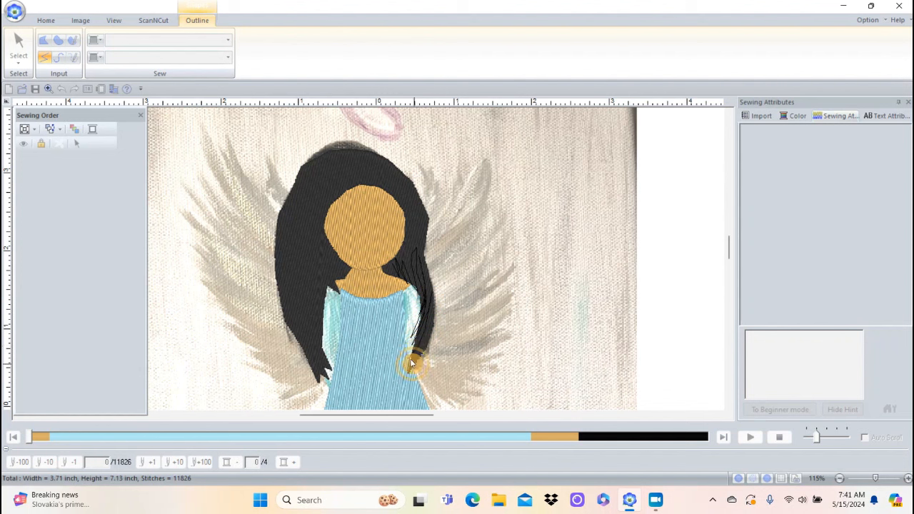
click(421, 341)
click(432, 298)
click(430, 330)
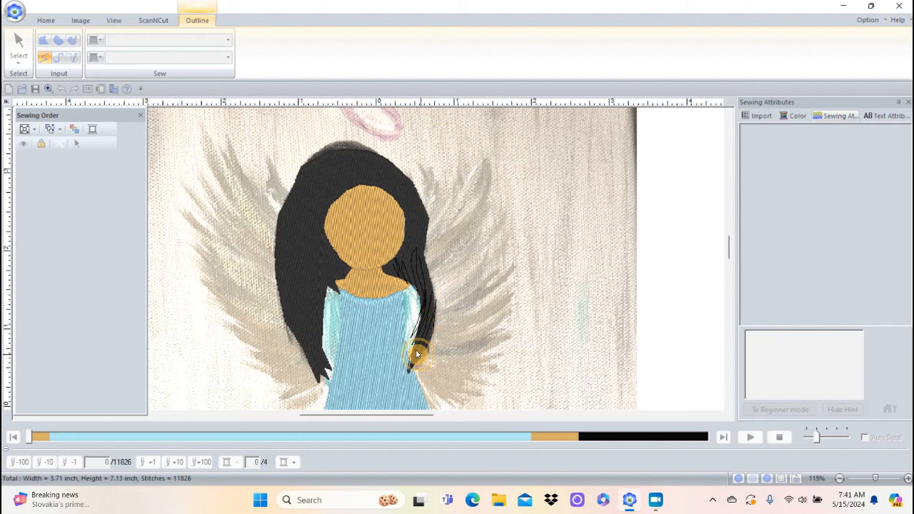
click(404, 366)
click(426, 324)
click(434, 293)
click(434, 284)
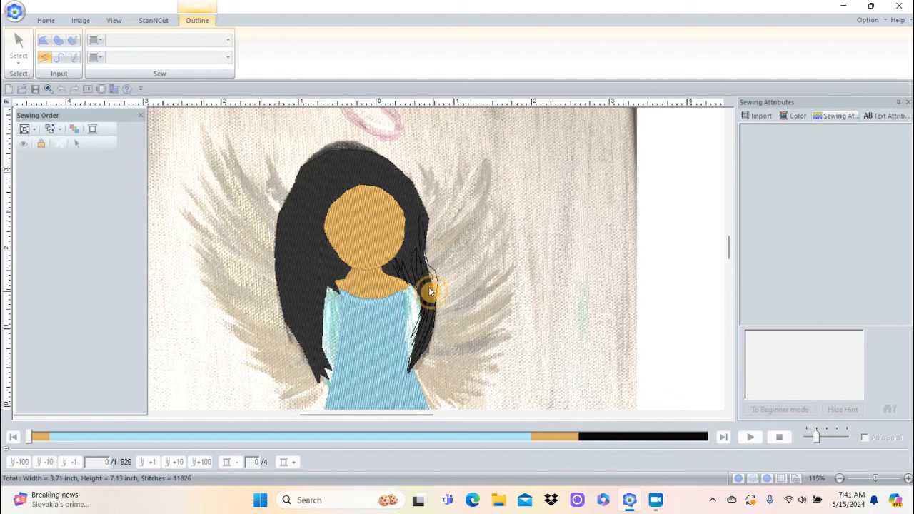
mouse_move(423, 329)
mouse_down()
mouse_move(432, 320)
mouse_move(431, 268)
mouse_up()
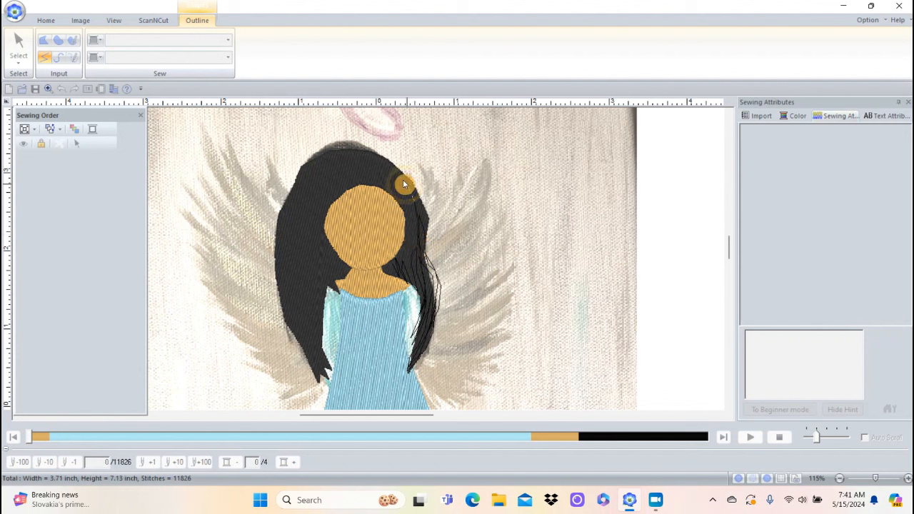
click(383, 174)
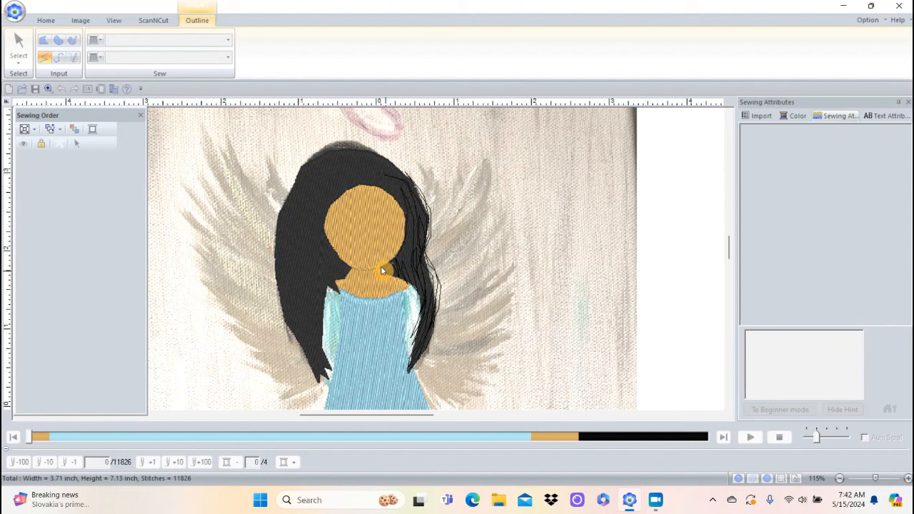
Step: Add short zigzag fringe strands over the right part of the forehead and finish the line in the hair above
click(370, 214)
click(382, 199)
click(363, 181)
click(374, 185)
click(379, 202)
double_click(377, 181)
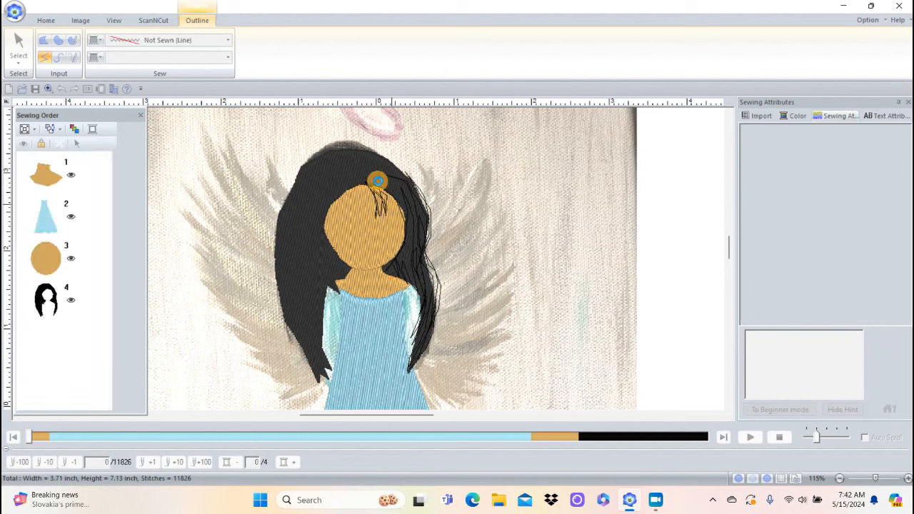
click(377, 181)
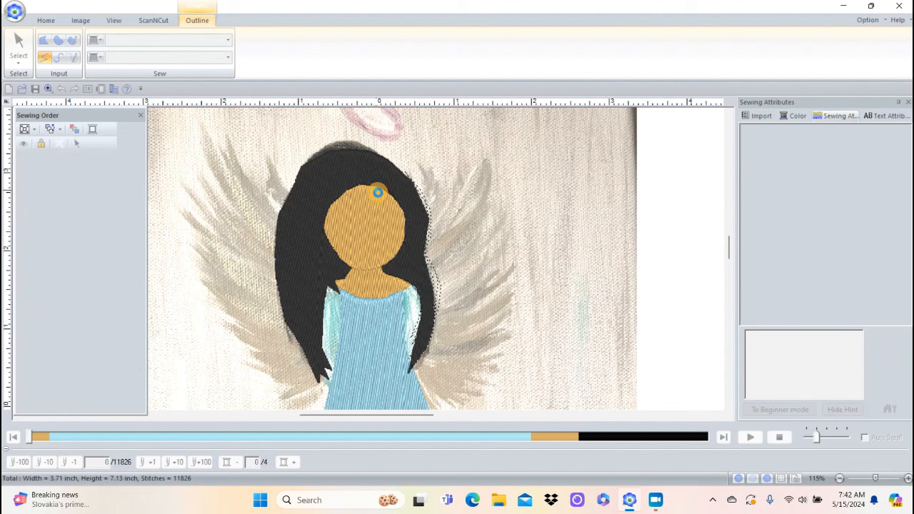
double_click(378, 178)
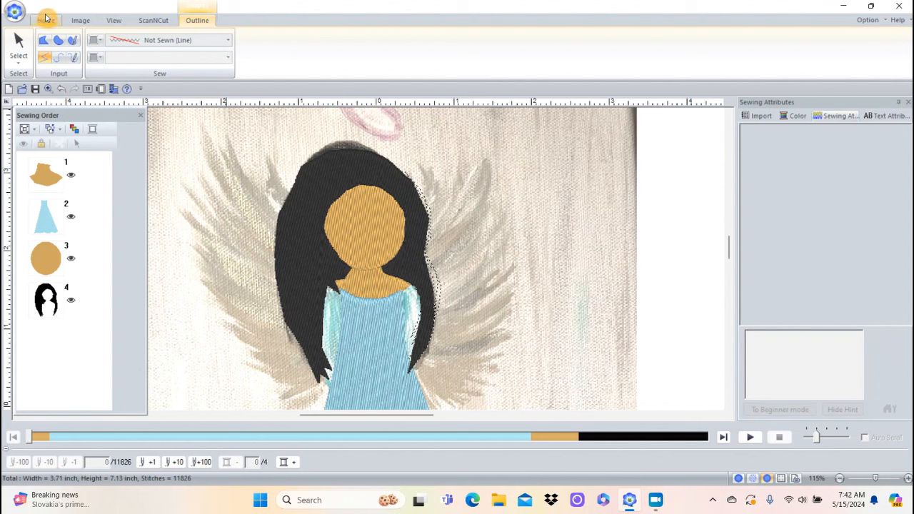
Step: Select the long hair-strand line along the right side of the hair and set its line sew type to Running Stitch
click(46, 20)
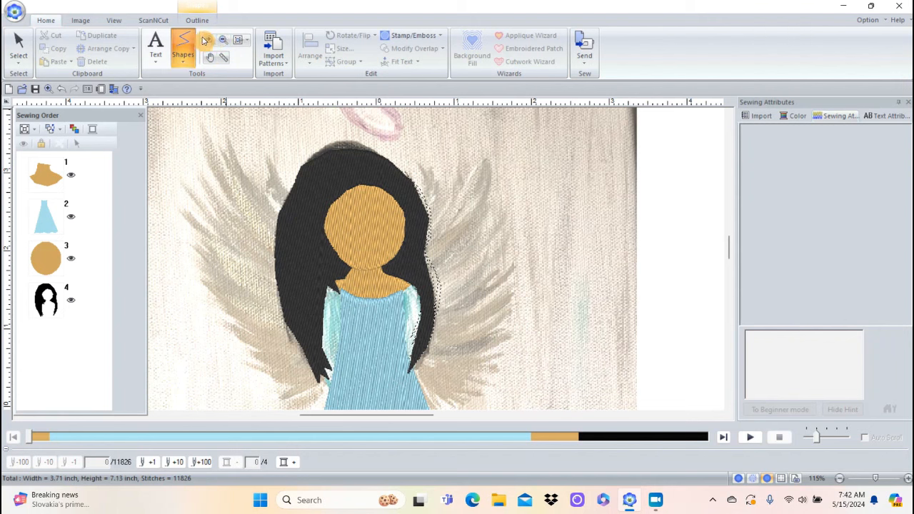
click(209, 41)
drag(355, 141, 480, 288)
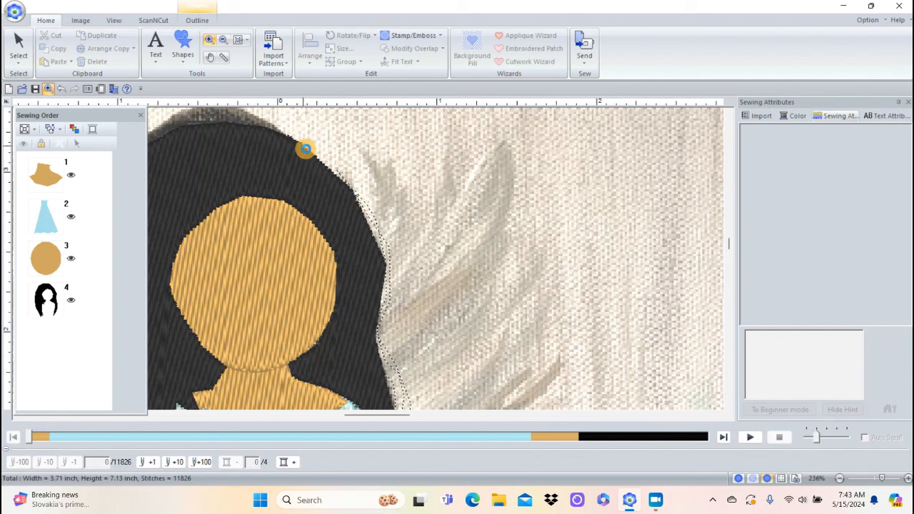
click(20, 44)
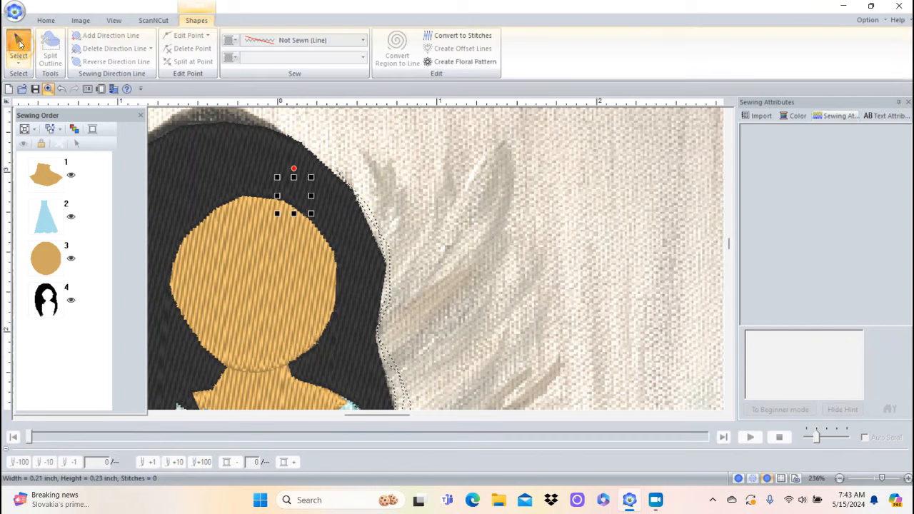
click(383, 232)
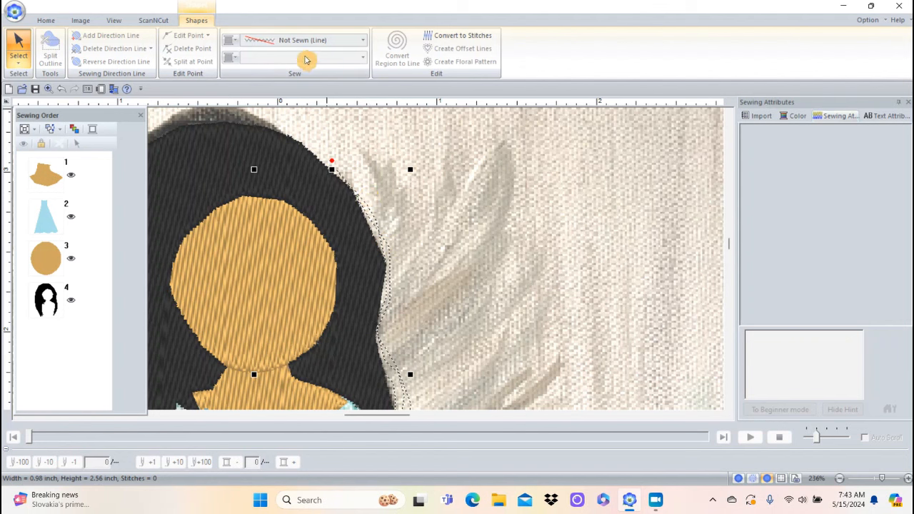
click(363, 43)
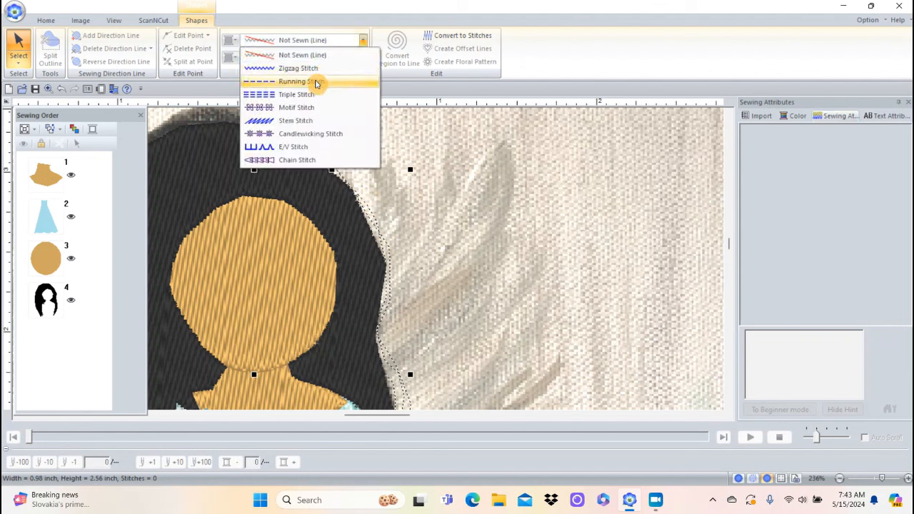
click(316, 82)
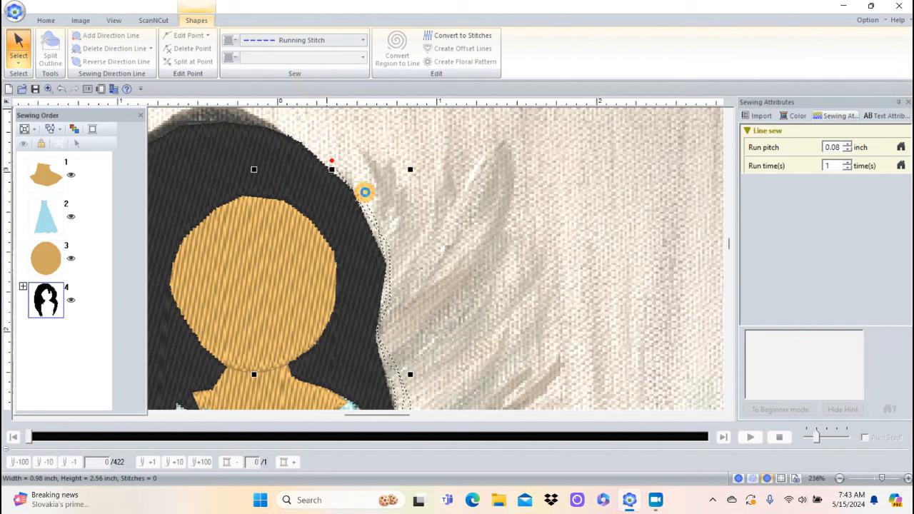
click(365, 191)
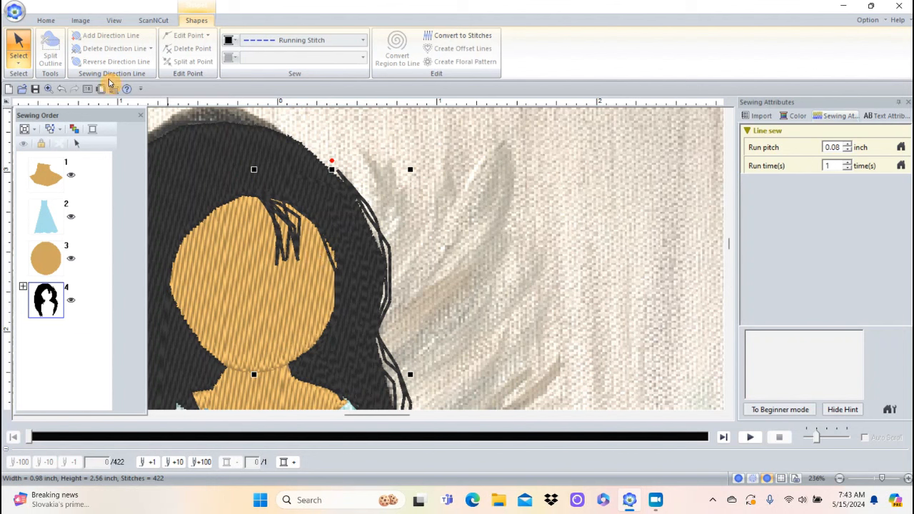
Step: Switch the display from realistic to stitch view so the painted hair can be traced through the stitches
click(111, 21)
click(44, 43)
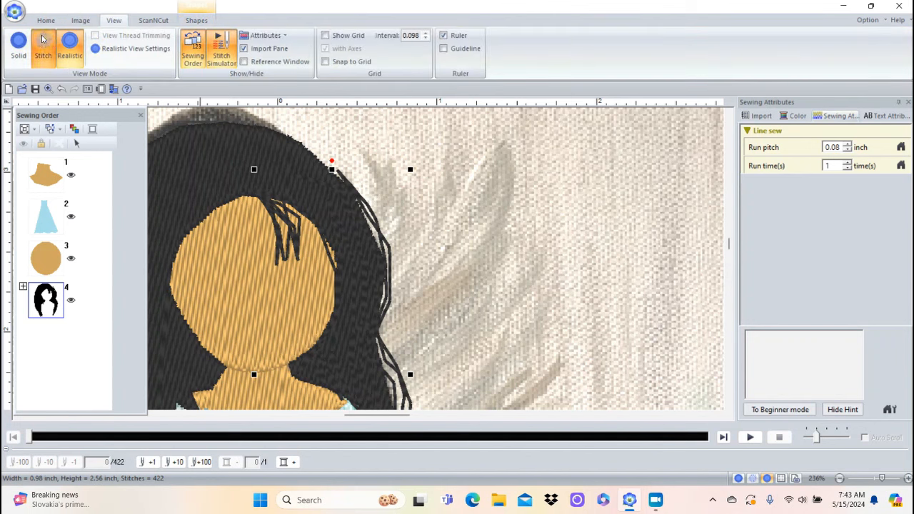
click(69, 44)
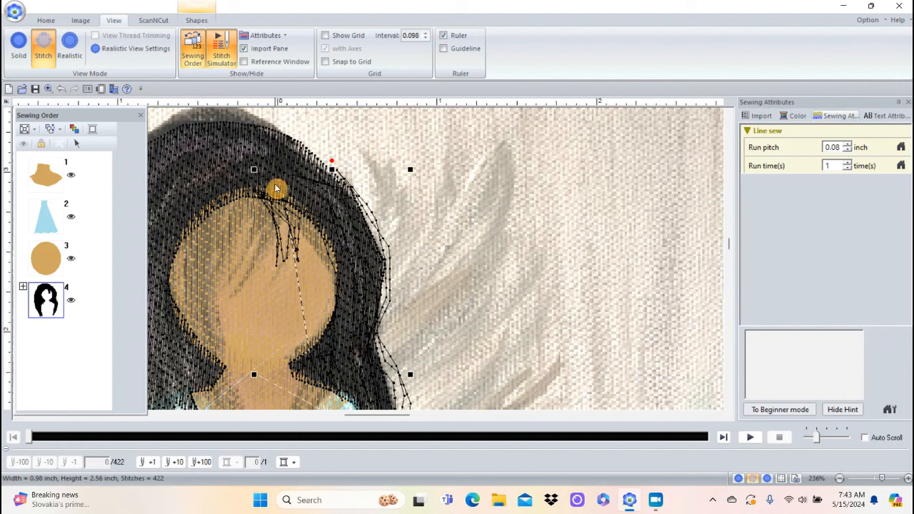
Step: Start an open straight line in the hair above the forehead and trace a long fringe strand down the middle and back up
click(45, 20)
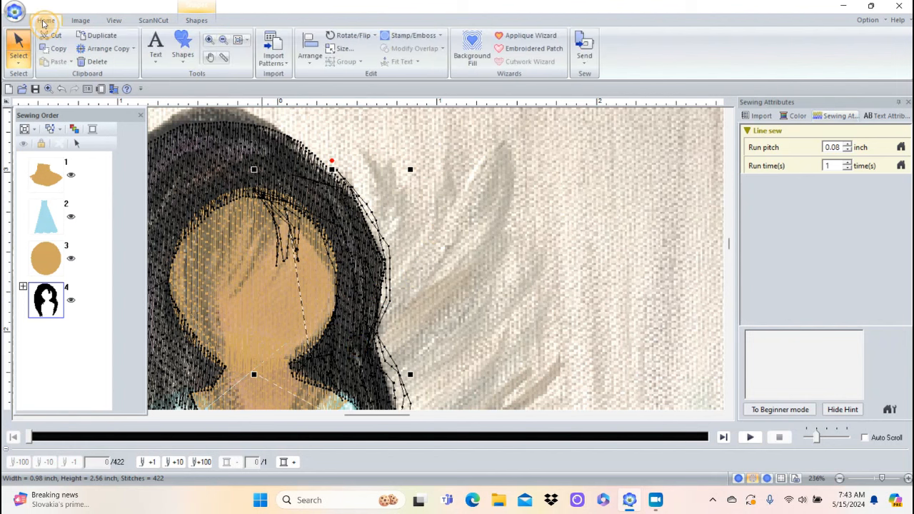
click(182, 56)
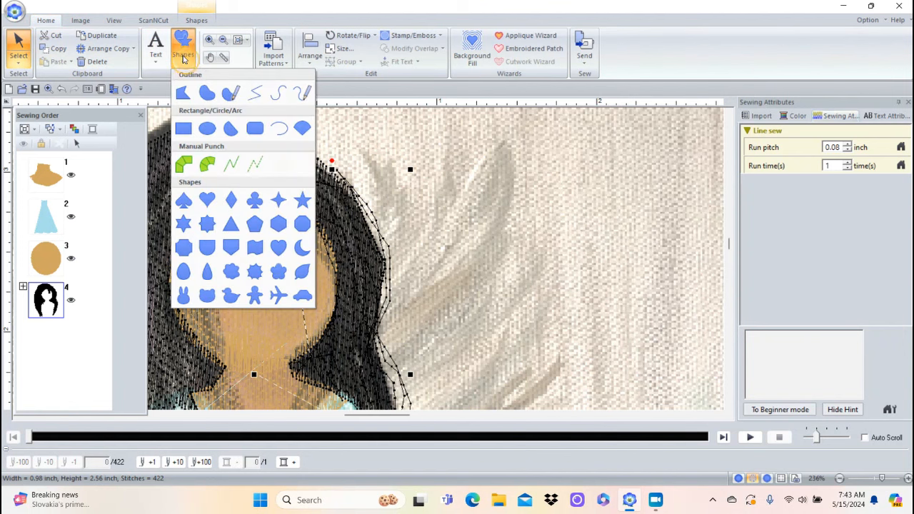
click(255, 93)
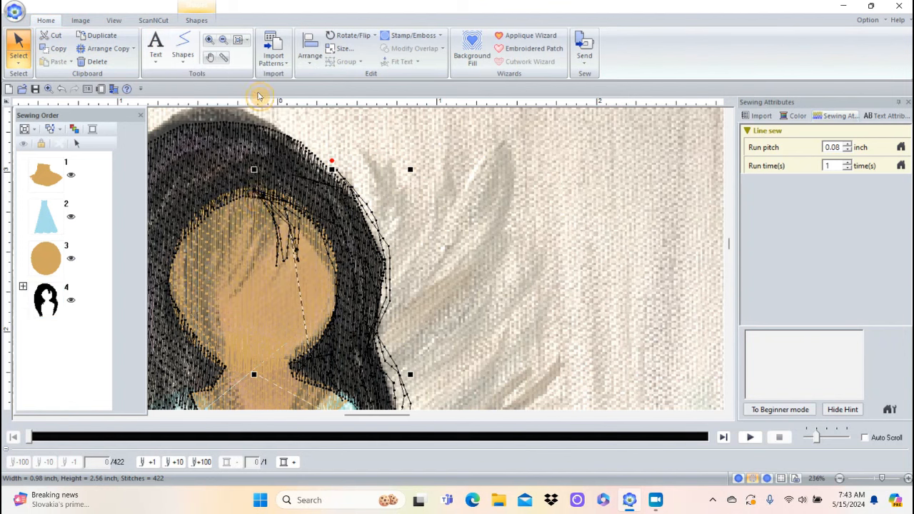
click(264, 162)
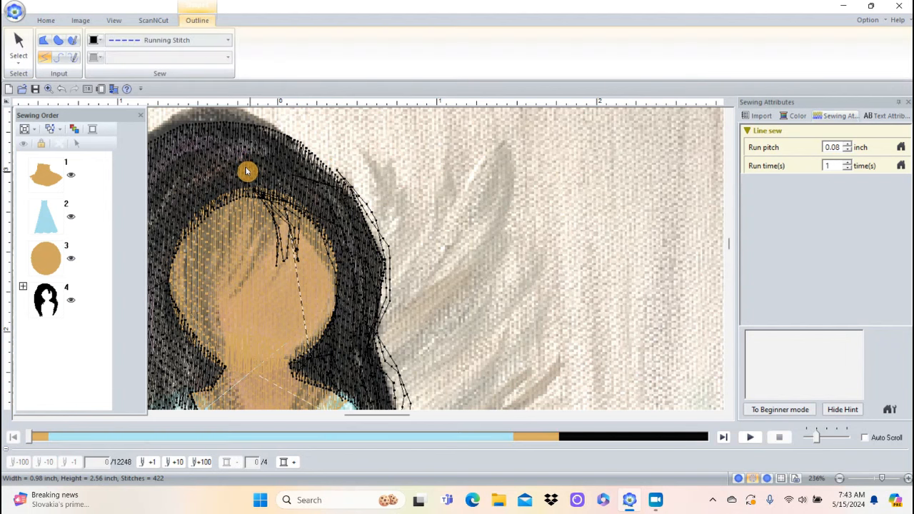
click(246, 171)
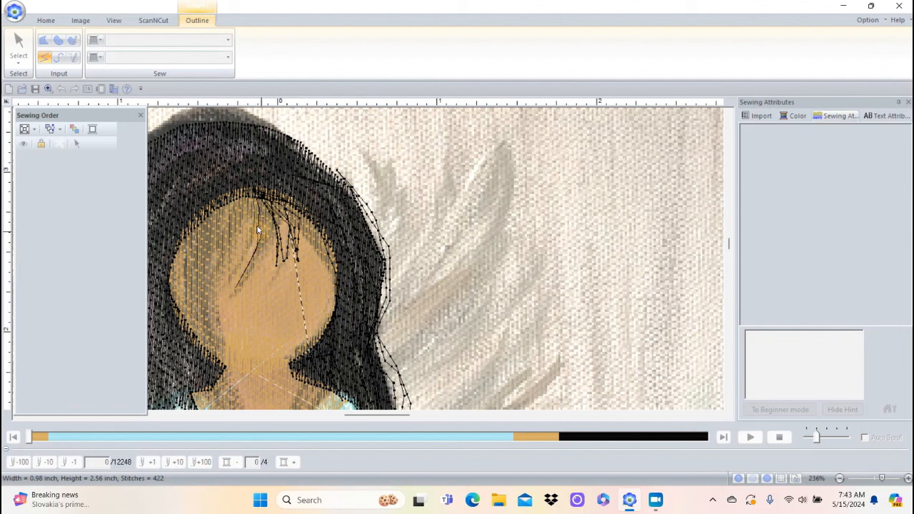
click(258, 208)
click(254, 197)
click(244, 171)
Step: Continue the line with a second fringe strand down the left-centre of the forehead and back into the hair
click(246, 193)
click(246, 216)
click(247, 222)
click(243, 234)
click(240, 245)
click(229, 272)
click(231, 275)
click(233, 258)
click(236, 245)
click(238, 213)
click(233, 183)
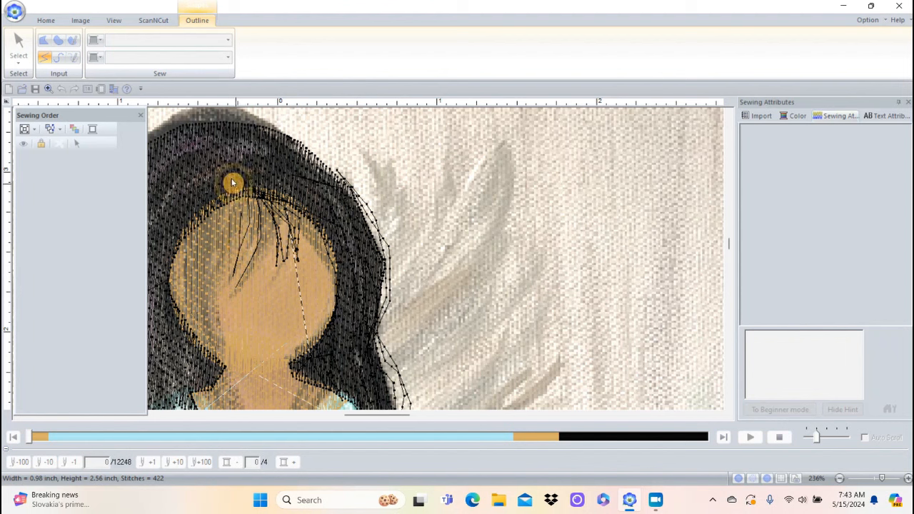
Step: Add a longer fringe strand down to the left cheek and return up along the left part of the forehead
click(229, 208)
click(227, 229)
click(222, 249)
click(221, 255)
click(221, 275)
click(220, 295)
click(198, 262)
click(199, 230)
click(205, 198)
Step: Add a shorter fringe strand between the previous two on the left forehead and bring it back into the hair
click(204, 214)
click(203, 239)
click(210, 261)
click(214, 279)
click(215, 260)
click(213, 240)
click(212, 226)
click(223, 194)
click(225, 178)
Step: Trace strands down the left edge of the face to the lower cheek and back up to finish the fringe line
click(217, 189)
click(184, 231)
click(191, 269)
click(193, 284)
click(199, 301)
click(201, 317)
click(184, 302)
click(178, 277)
click(177, 255)
click(177, 234)
click(188, 216)
click(200, 198)
click(210, 183)
click(201, 188)
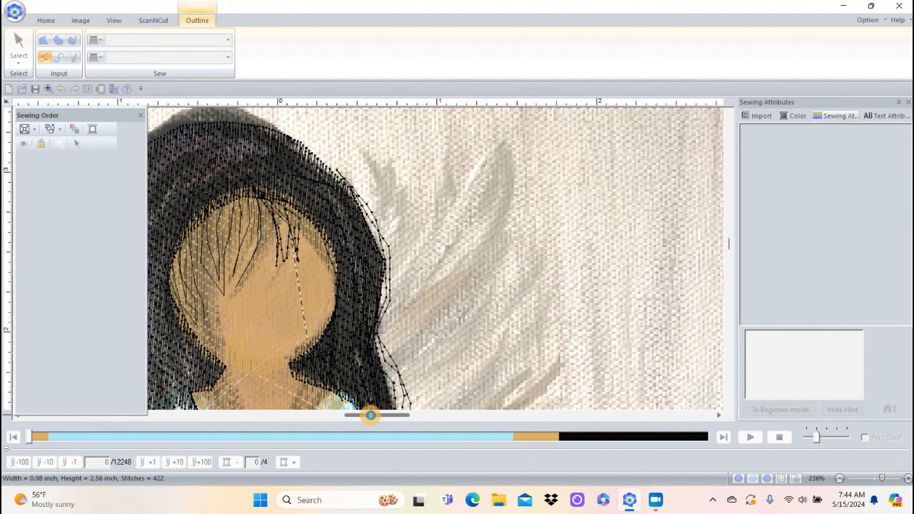
Step: Trace a second running-stitch strand line along the left side of the hair, about 1.21 by 3.00 inches, and deselect it
click(371, 414)
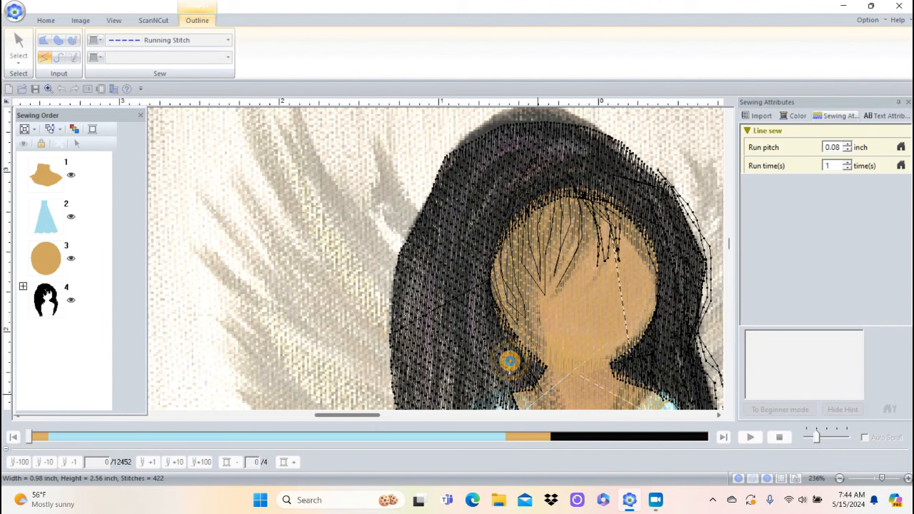
click(491, 328)
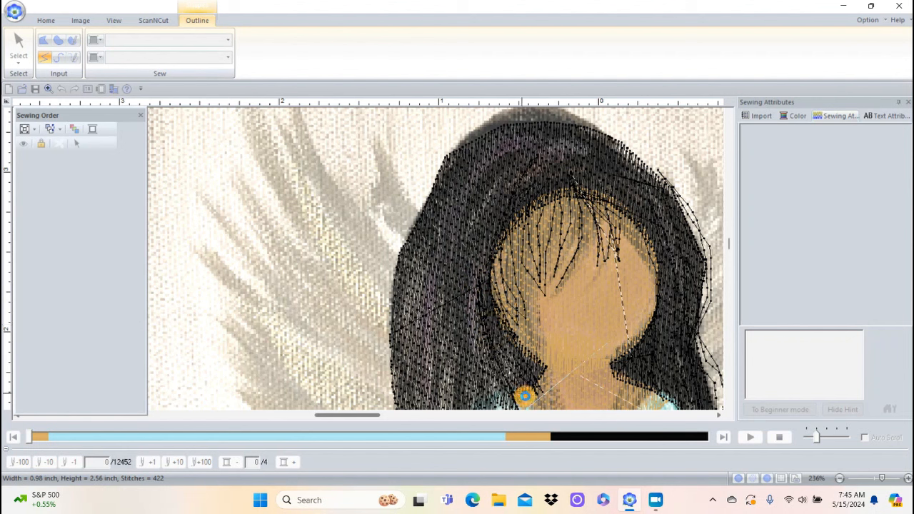
double_click(521, 394)
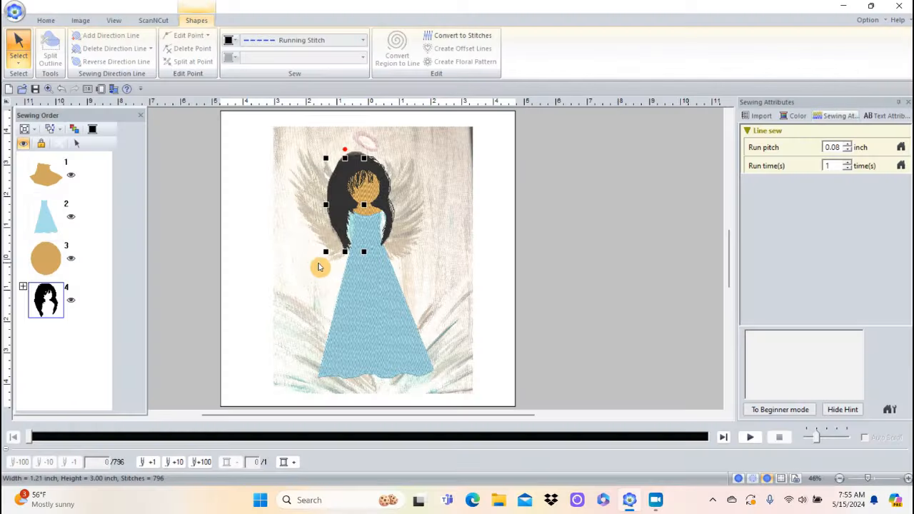
click(307, 271)
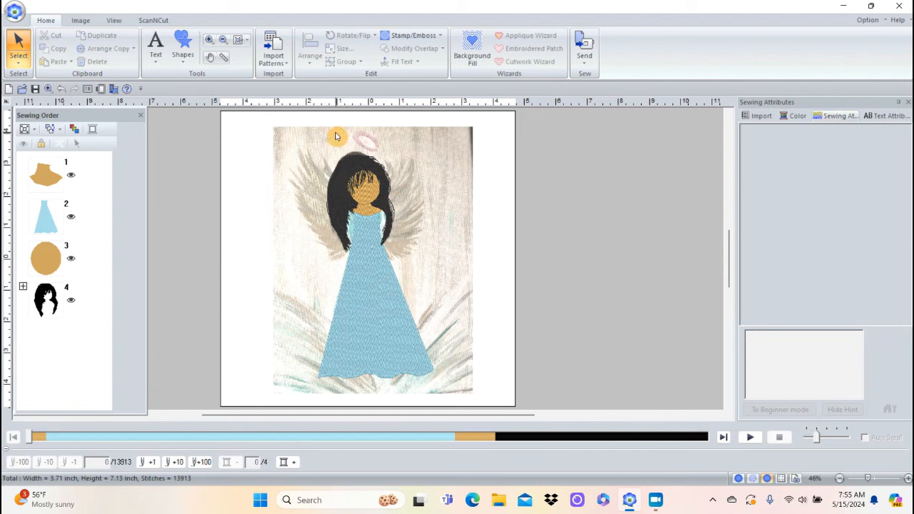
Step: Zoom in on the upper body and switch to stitch view so the painted arms can be traced
click(209, 40)
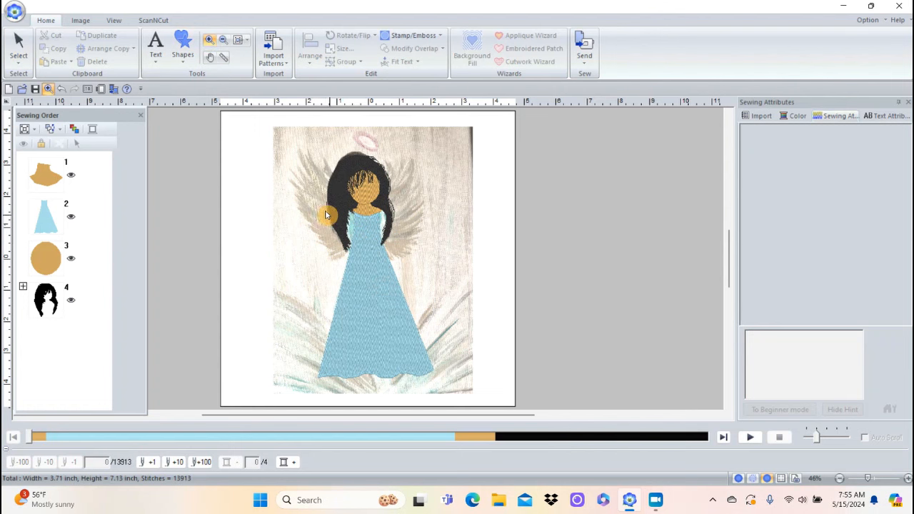
drag(307, 174, 443, 301)
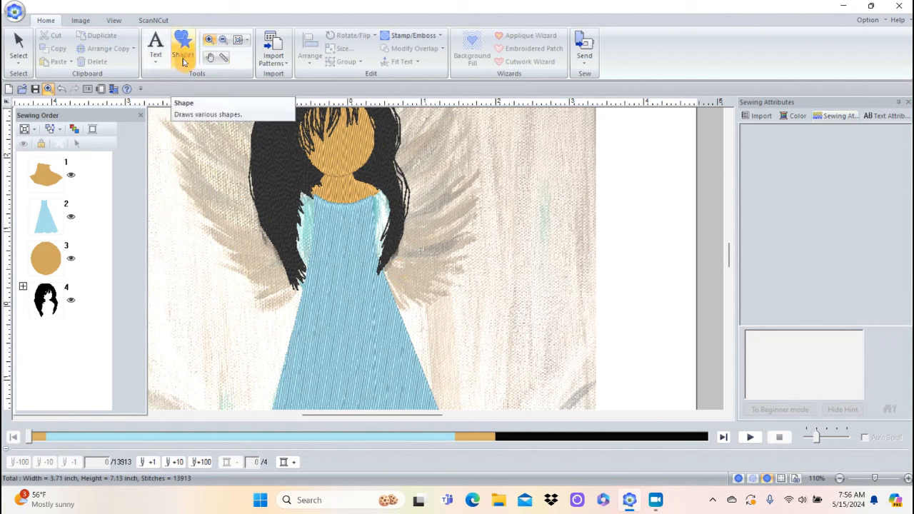
click(110, 23)
click(43, 46)
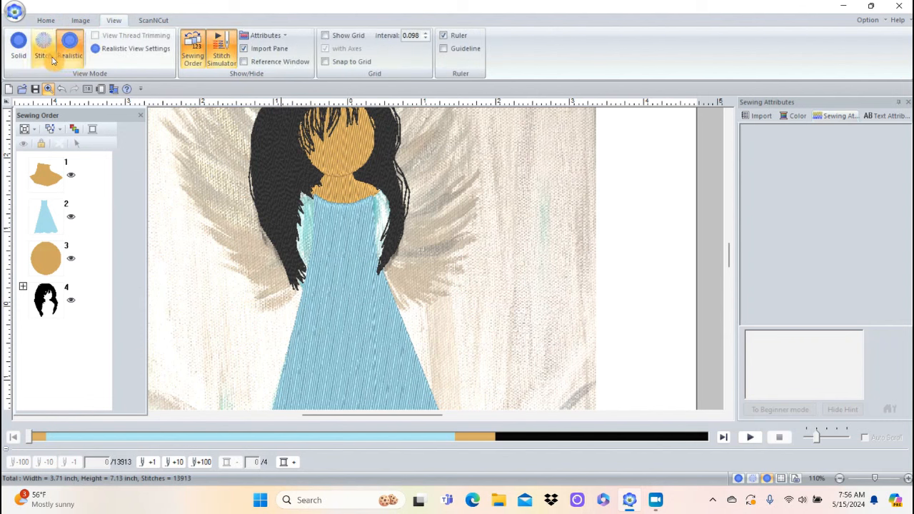
click(344, 212)
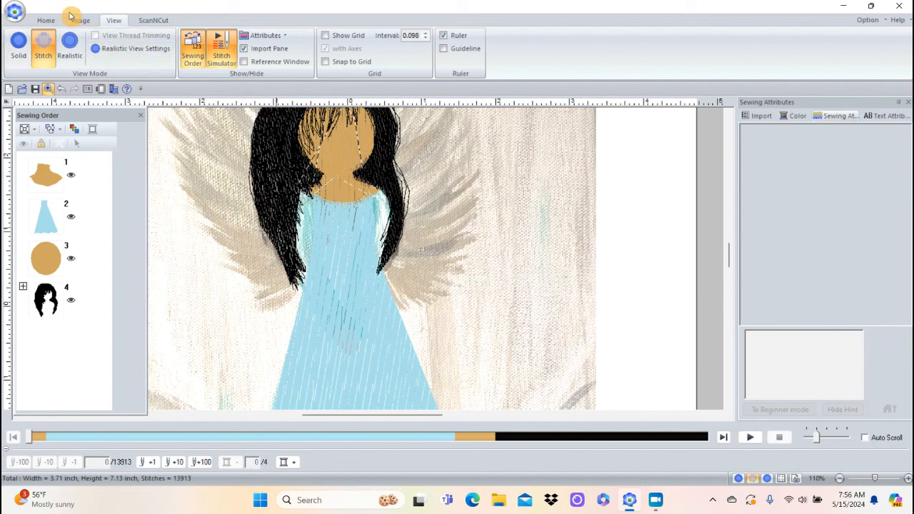
Step: Trace the right sleeve from wrist to shoulder and back as a closed straight-line filled shape, about 0.82 by 1.78 inches
click(46, 20)
click(183, 53)
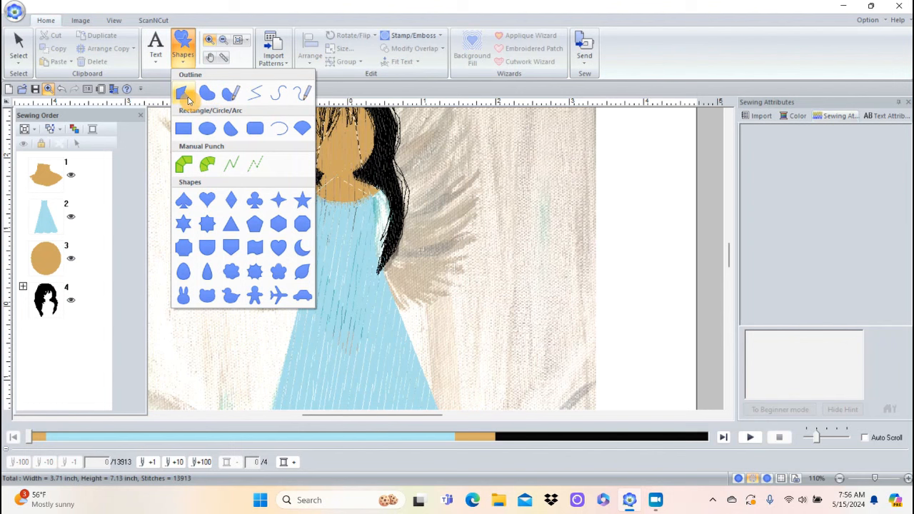
click(184, 96)
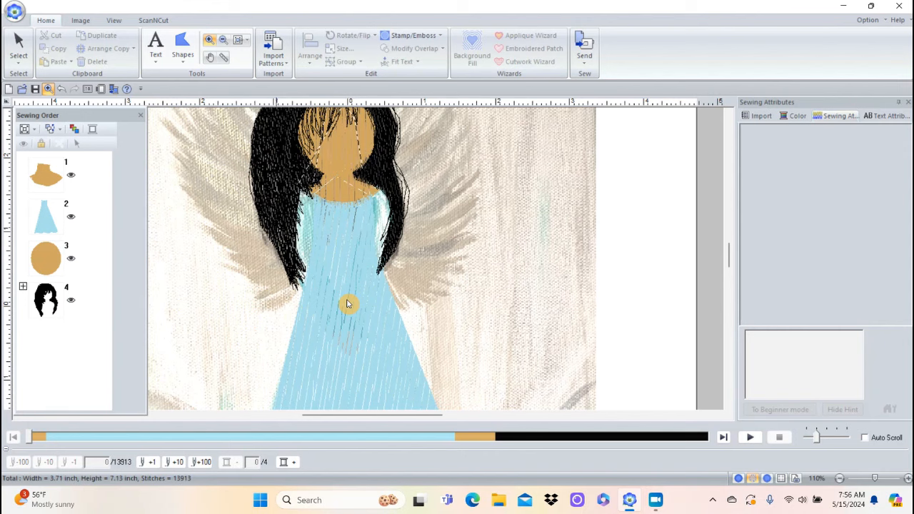
key(z)
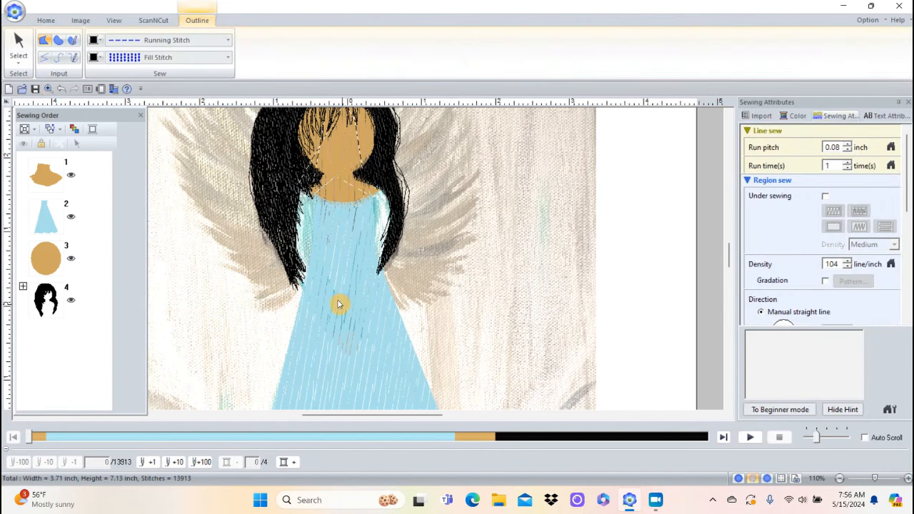
click(337, 299)
click(354, 263)
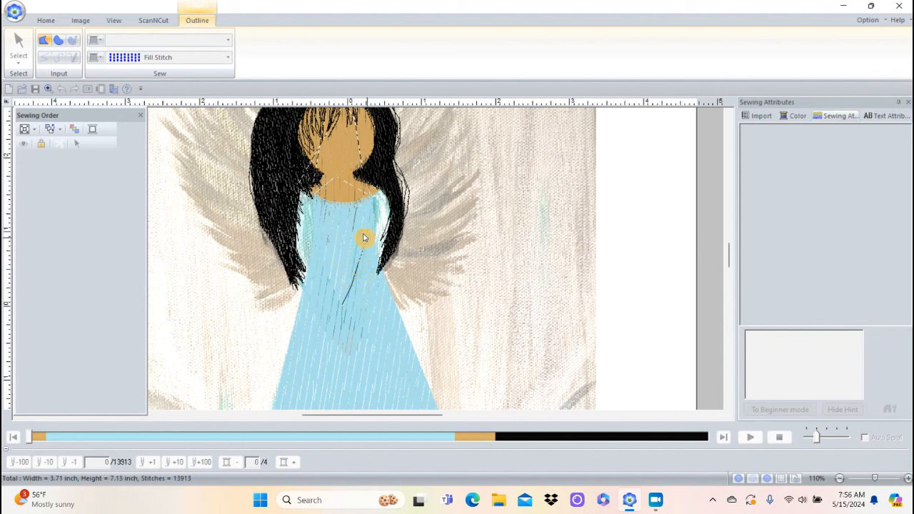
click(365, 200)
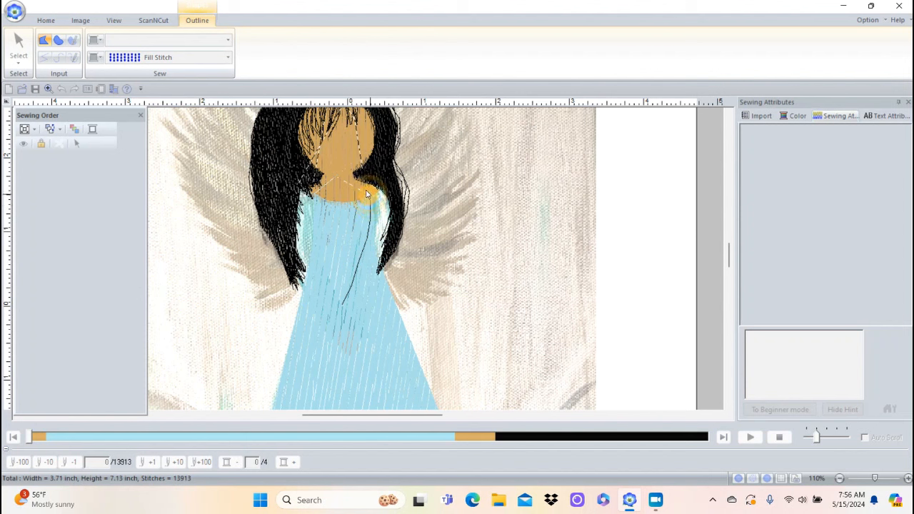
click(376, 189)
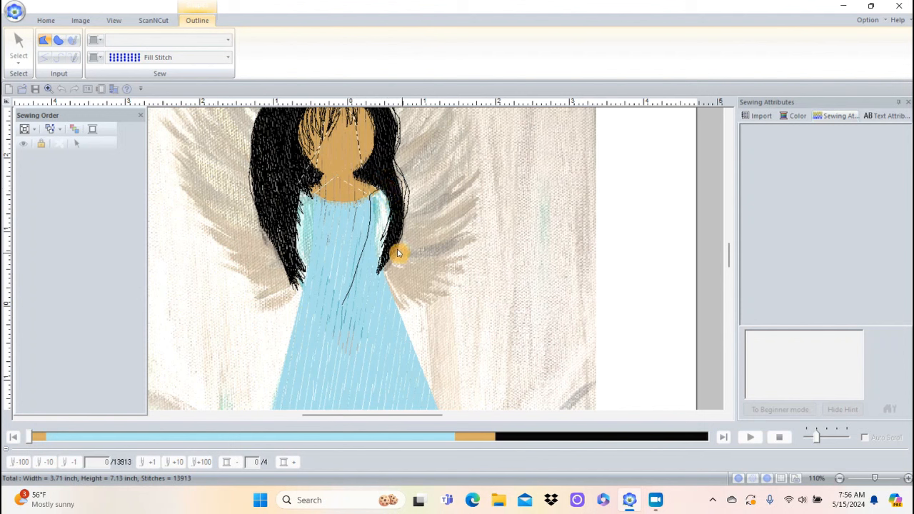
click(389, 271)
click(347, 308)
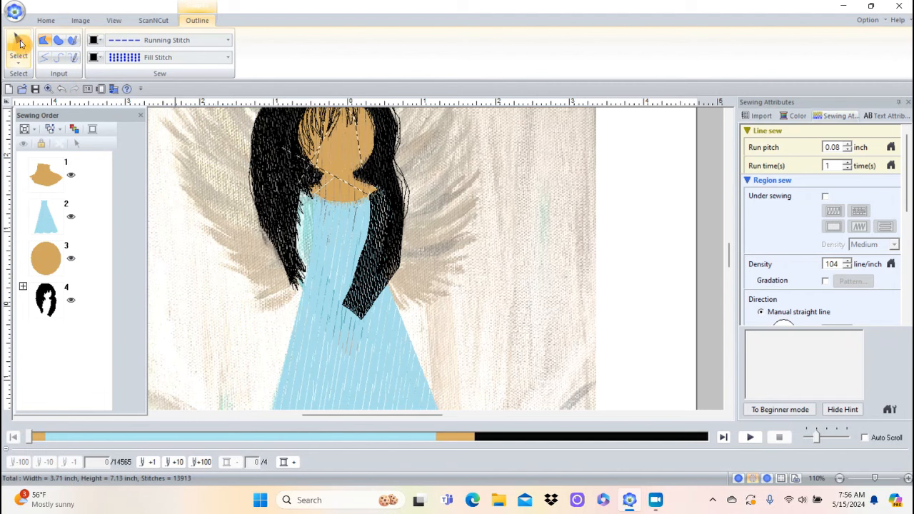
Step: Set the right sleeve's line sew type to Not Sewn and change its fill color to light blue
click(18, 47)
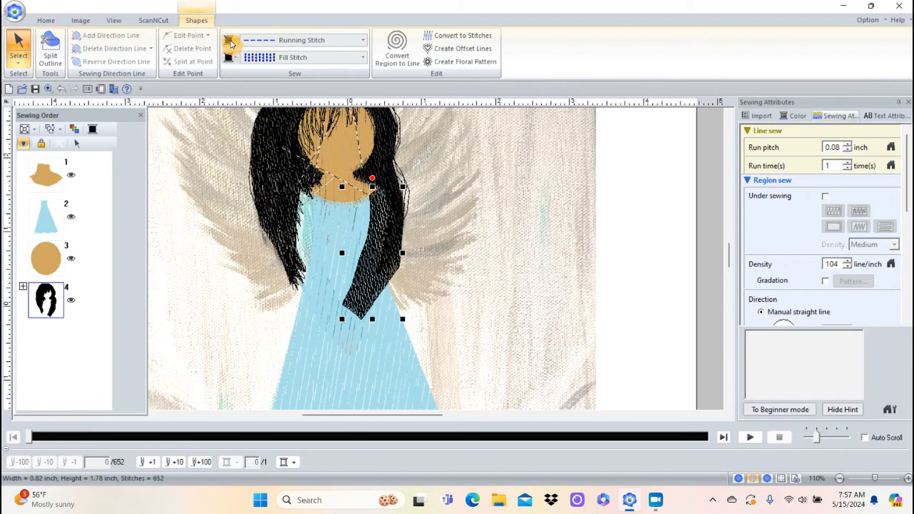
click(350, 45)
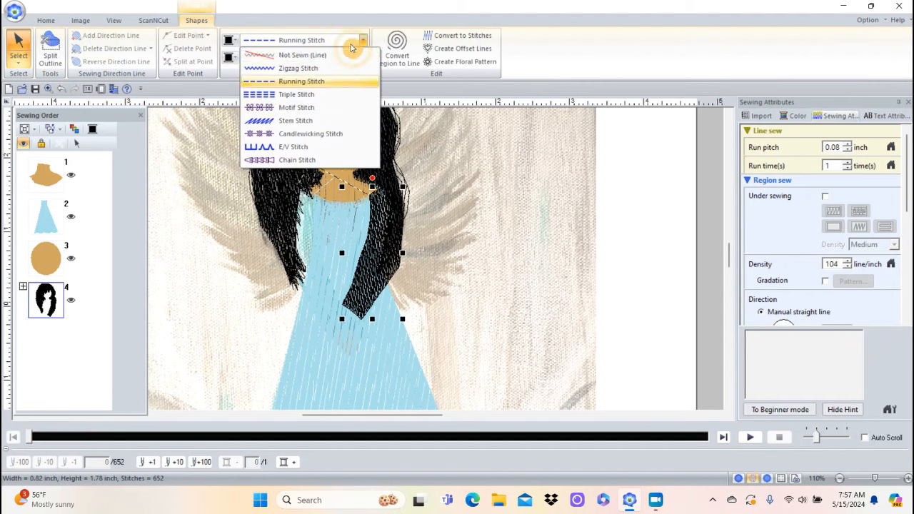
click(299, 56)
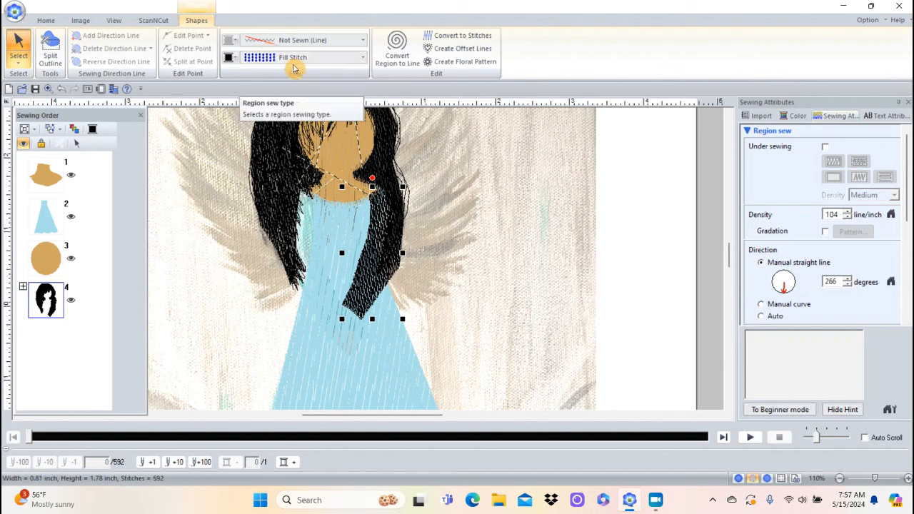
click(362, 60)
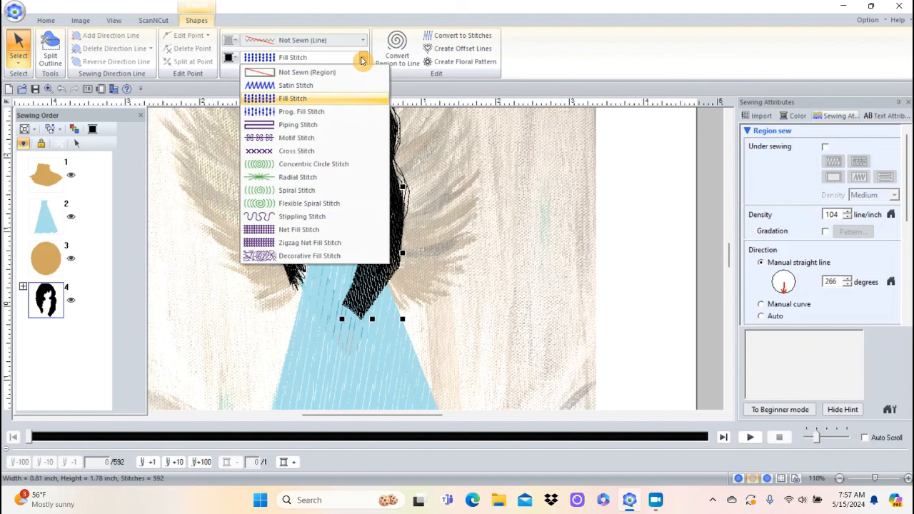
click(362, 60)
click(232, 57)
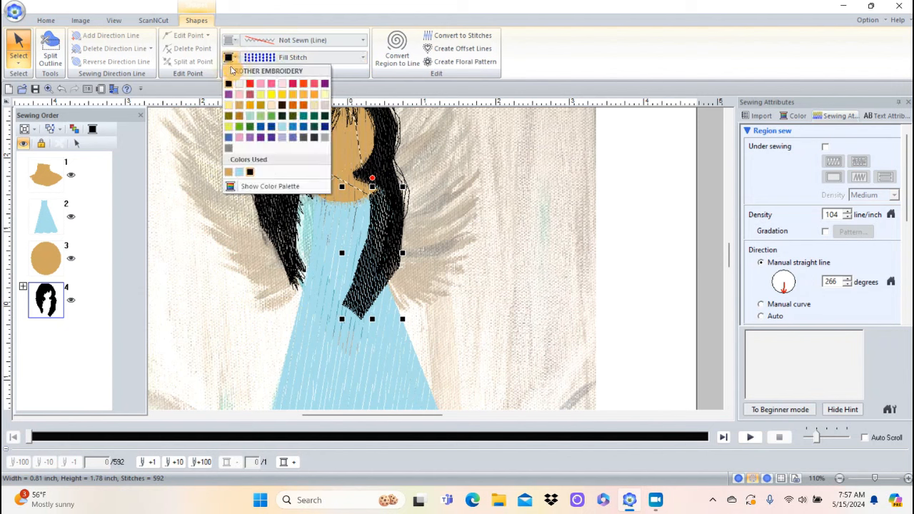
click(282, 127)
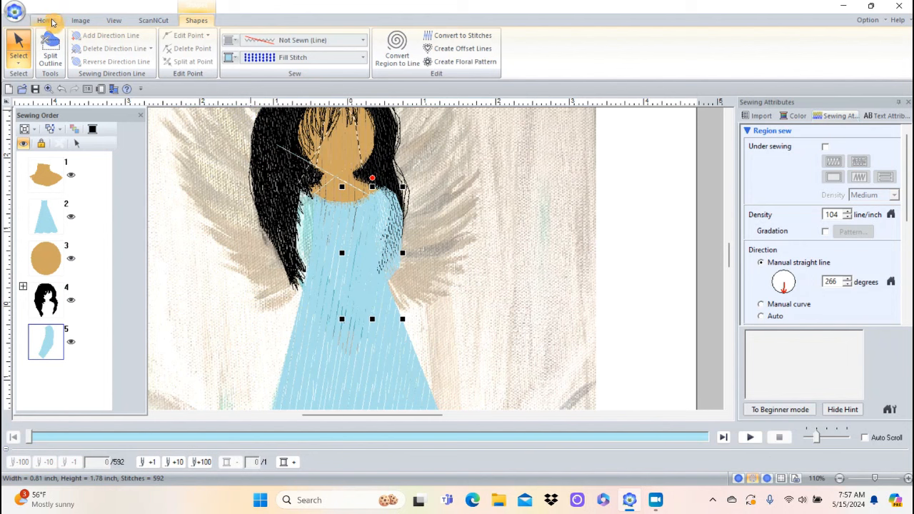
Step: Zoom in on the right sleeve and select its outline for point editing
click(51, 22)
click(209, 43)
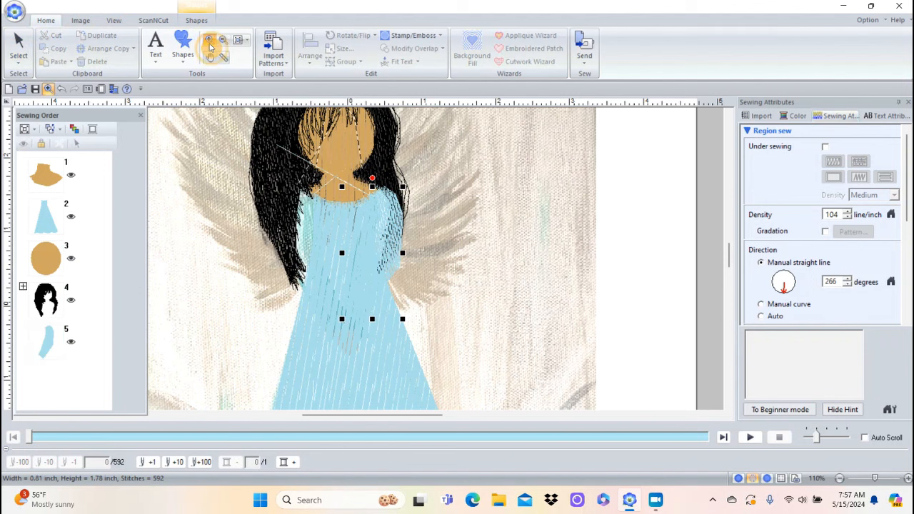
drag(330, 200, 443, 329)
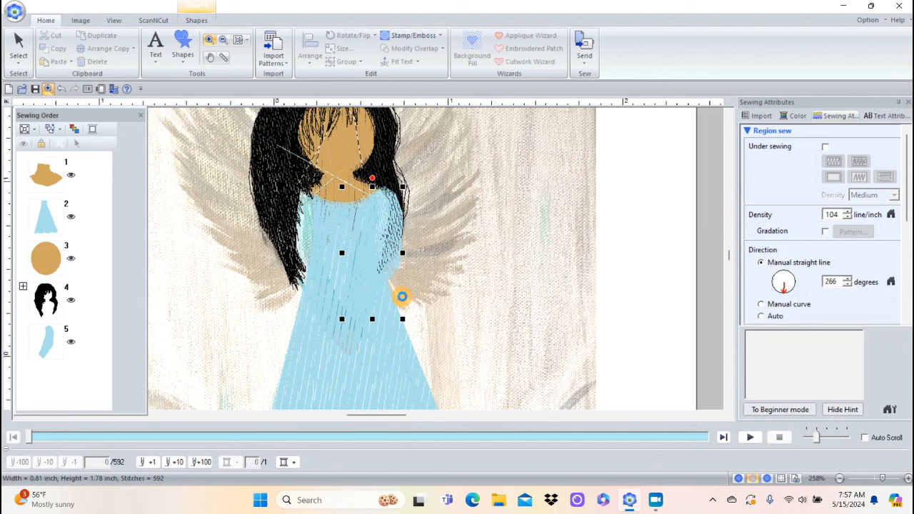
click(402, 297)
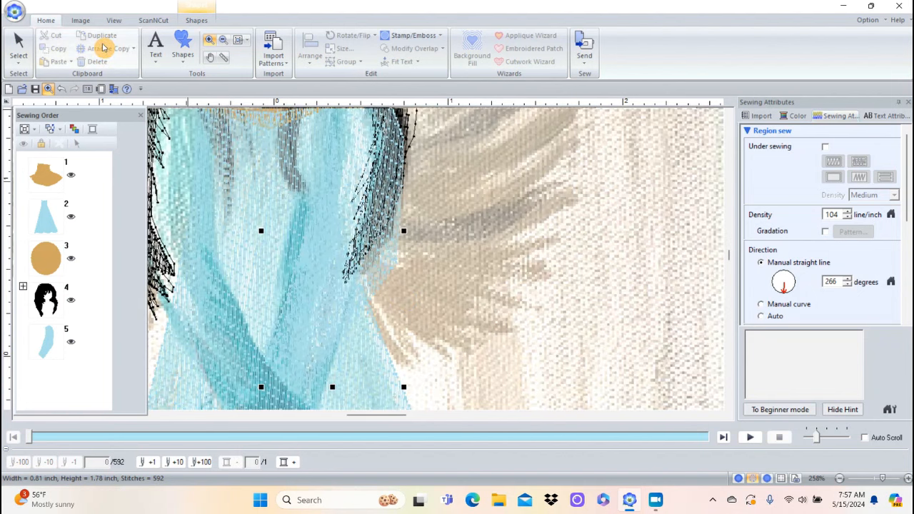
click(15, 63)
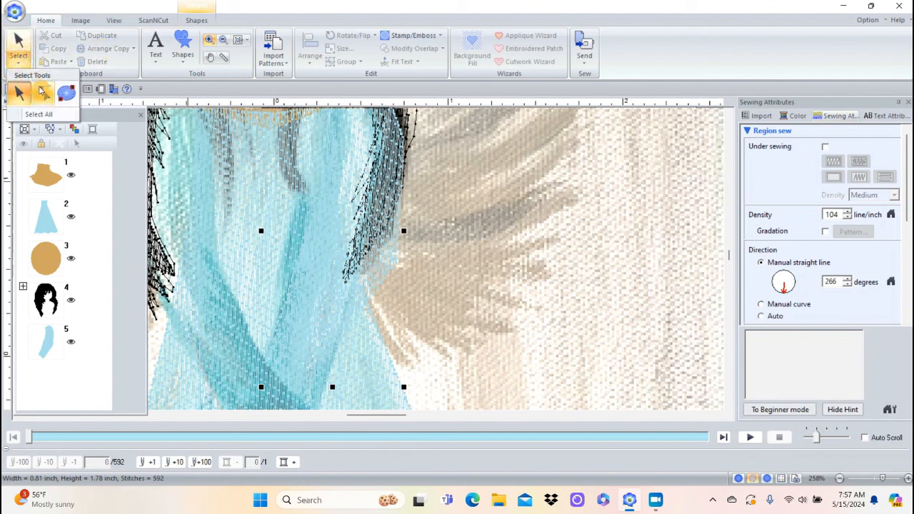
click(43, 92)
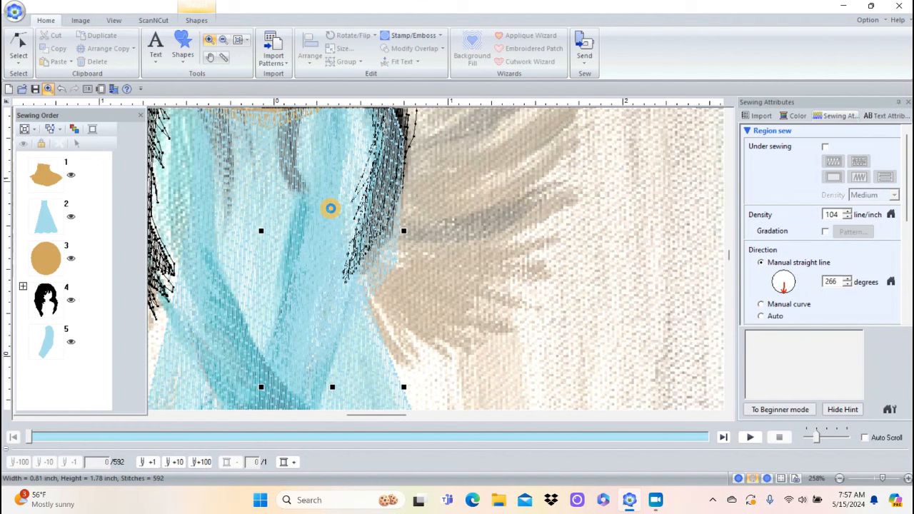
click(329, 207)
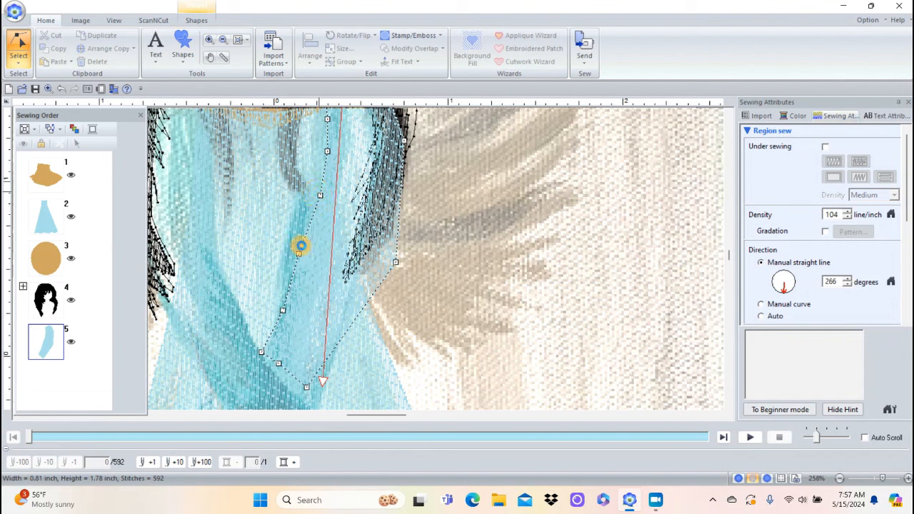
Step: Reshape the right sleeve by moving its outer elbow point and nearby inner-edge points, and lower the wrist points to match the painted arm
click(320, 195)
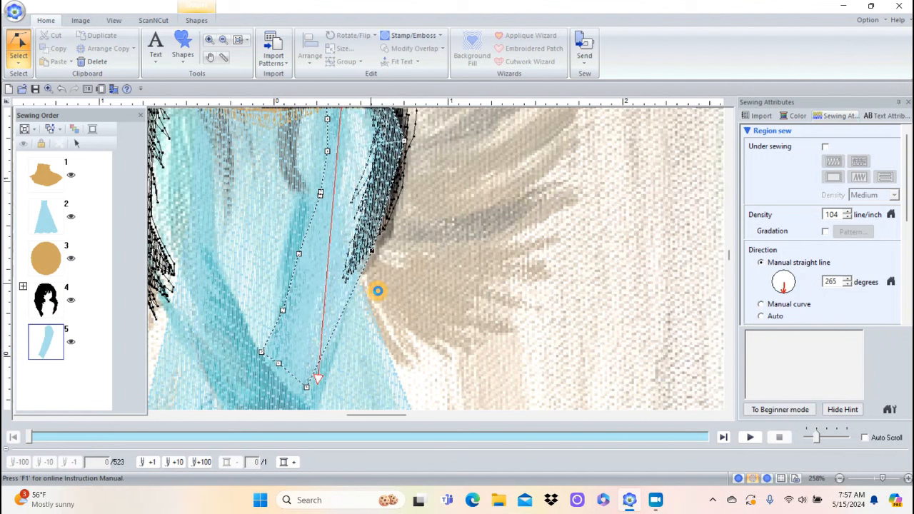
drag(326, 198, 319, 191)
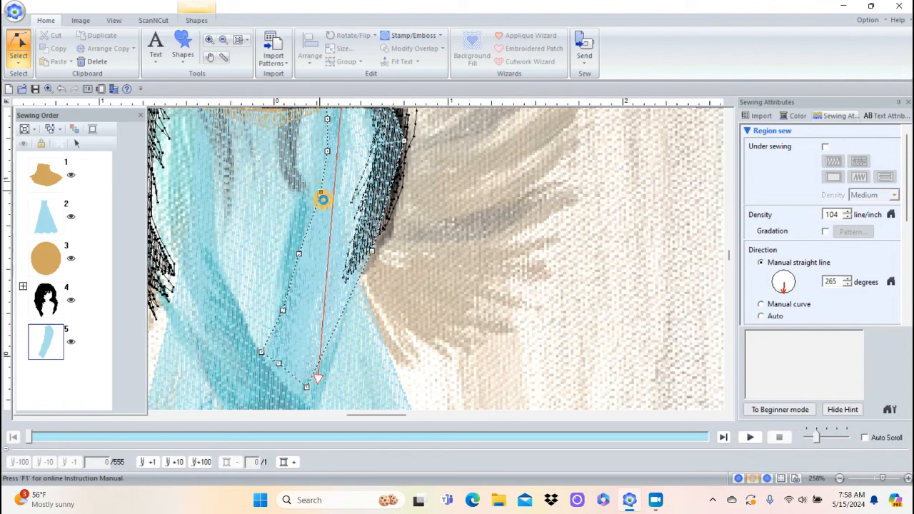
click(321, 196)
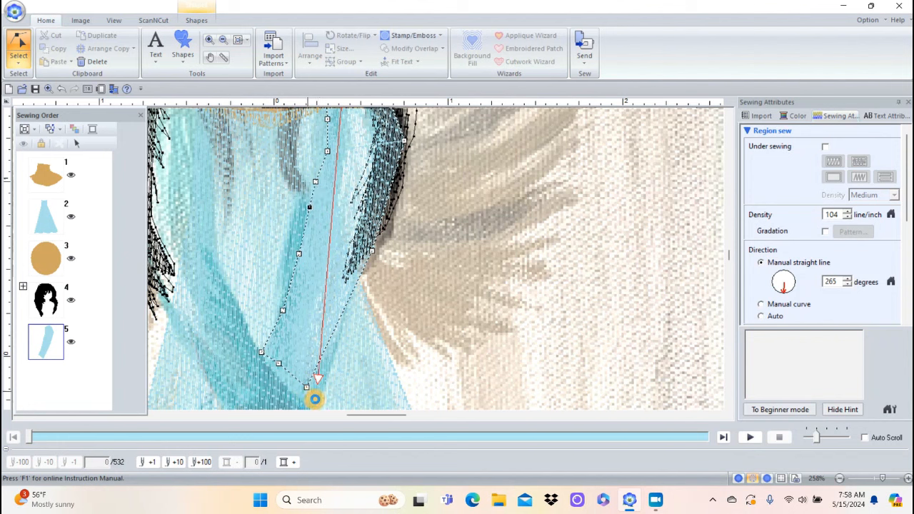
click(307, 388)
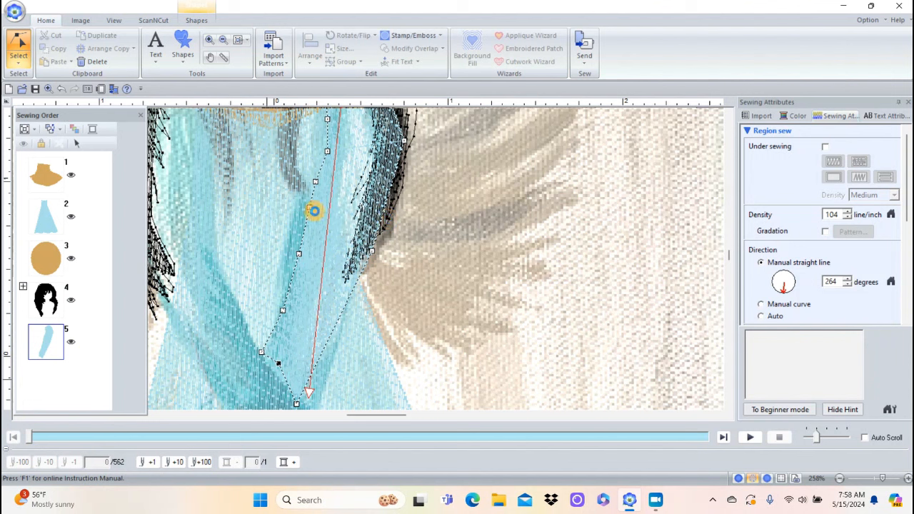
click(311, 208)
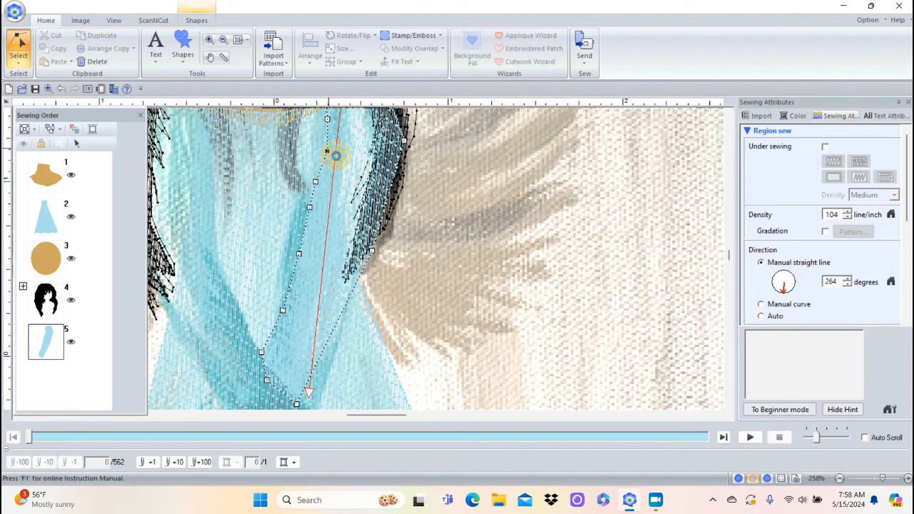
Step: Move the right sleeve's upper outer point inward and shift its upper inner-edge points toward the center of the dress
click(326, 152)
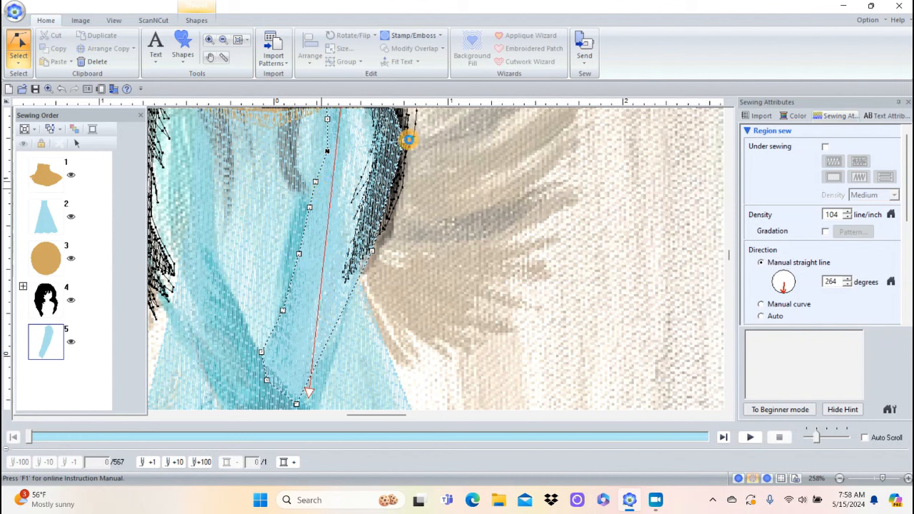
drag(407, 144, 400, 147)
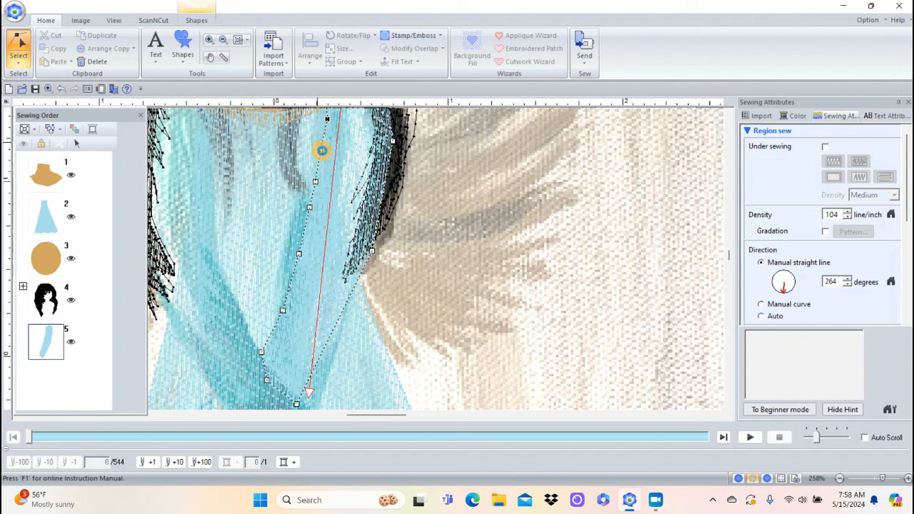
click(320, 151)
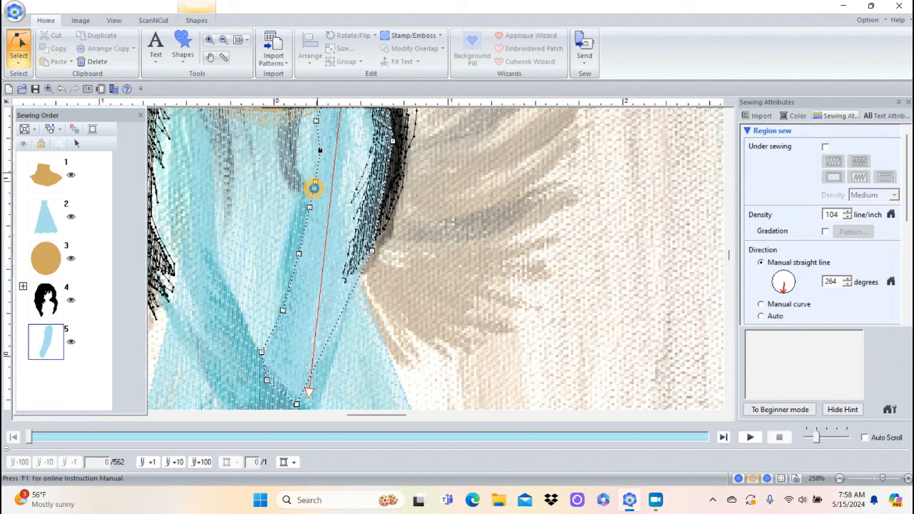
click(314, 182)
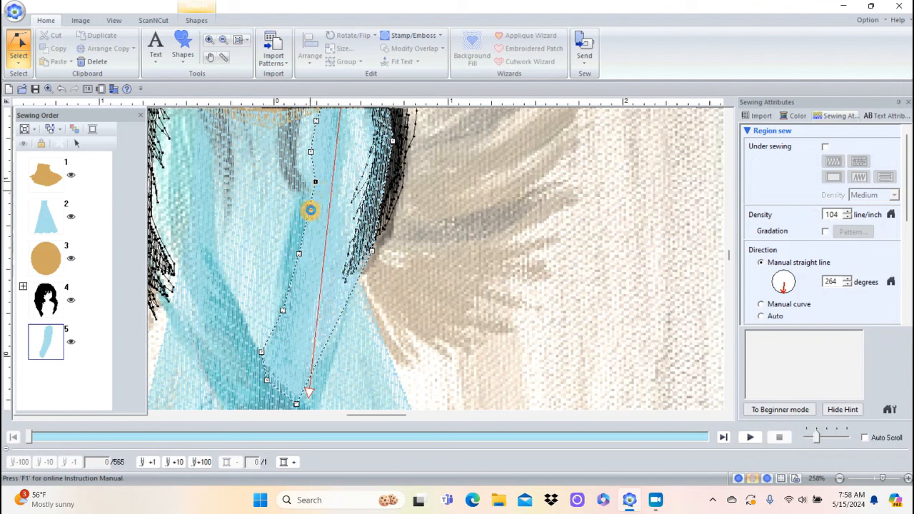
click(310, 208)
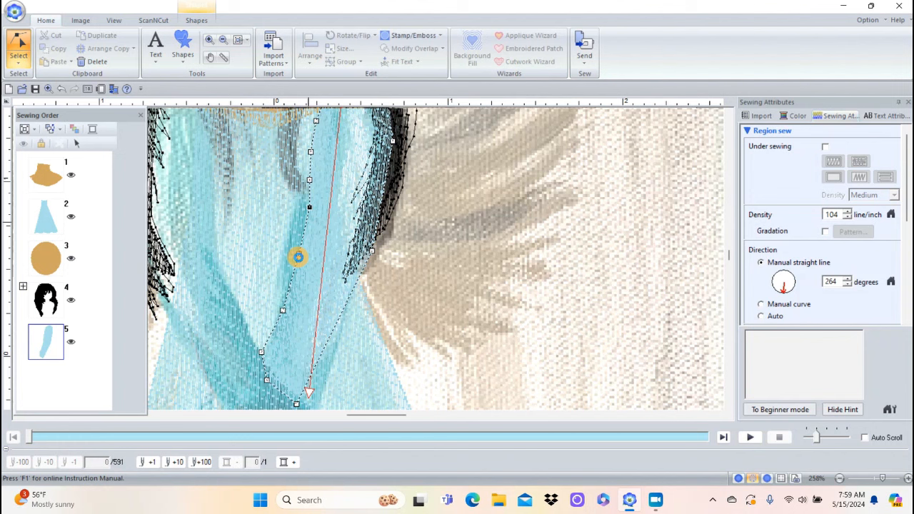
click(297, 256)
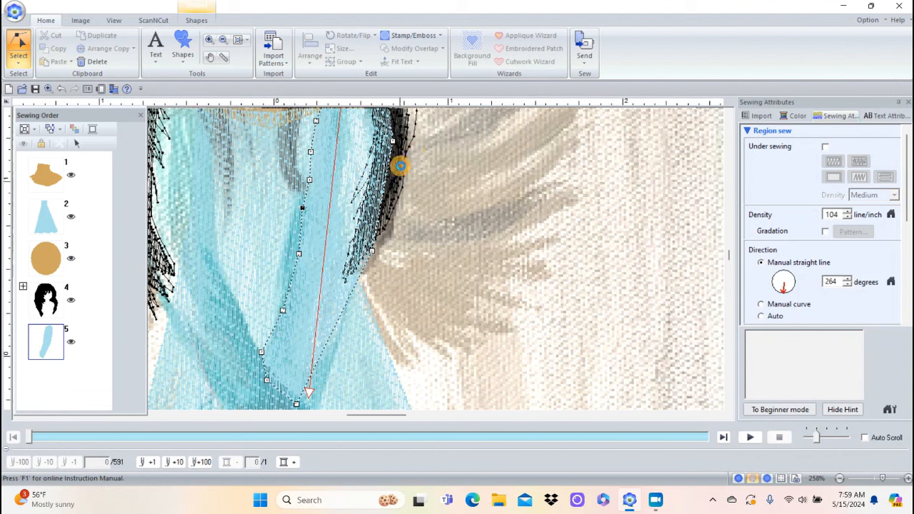
Step: Expand the black hair group in the sewing order and try to select the main hair fill together with the right sleeve
click(22, 287)
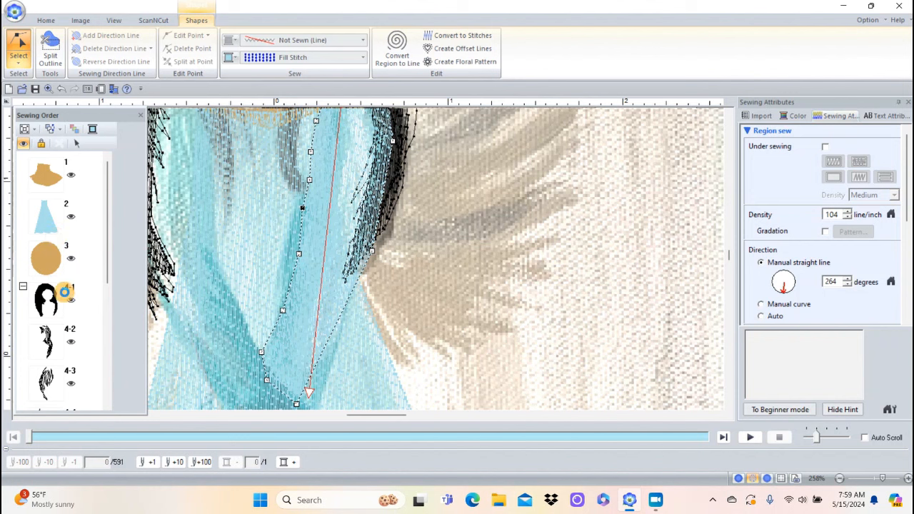
click(106, 269)
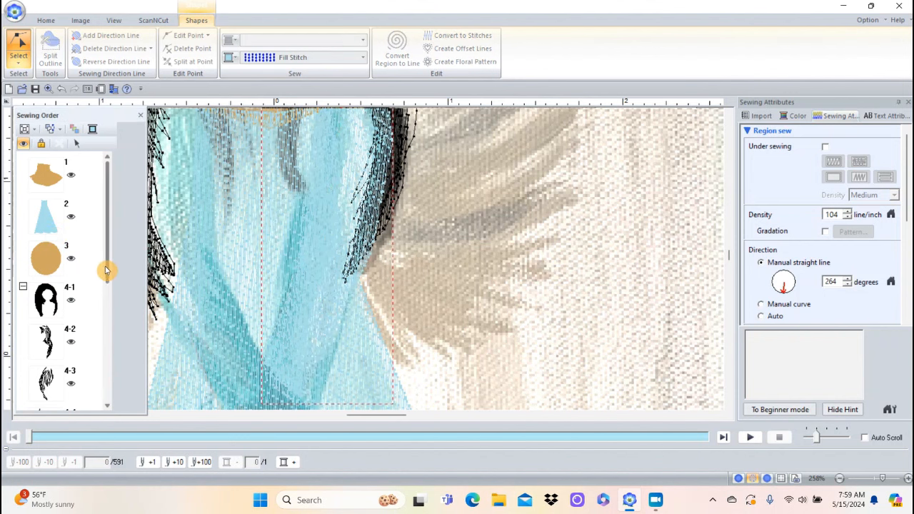
scroll(110, 286, down, 1)
drag(109, 286, 111, 324)
click(45, 194)
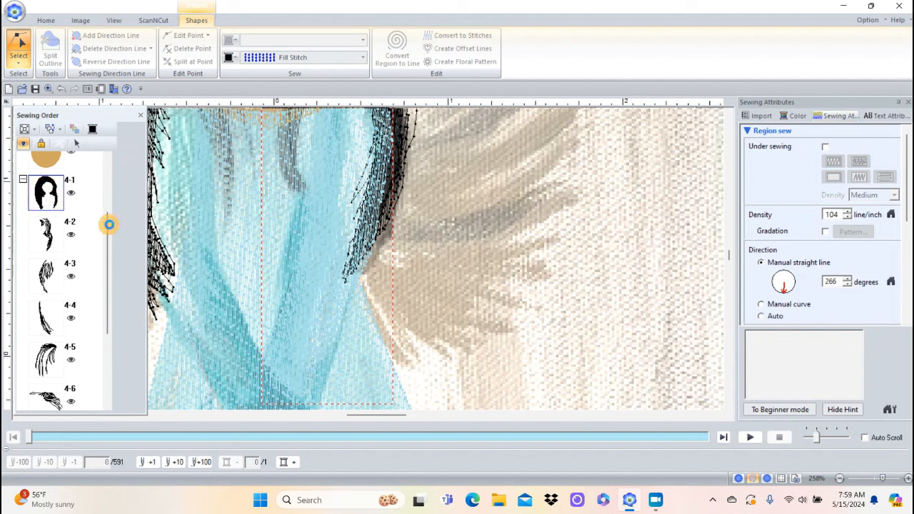
click(108, 225)
drag(106, 225, 96, 310)
click(51, 382)
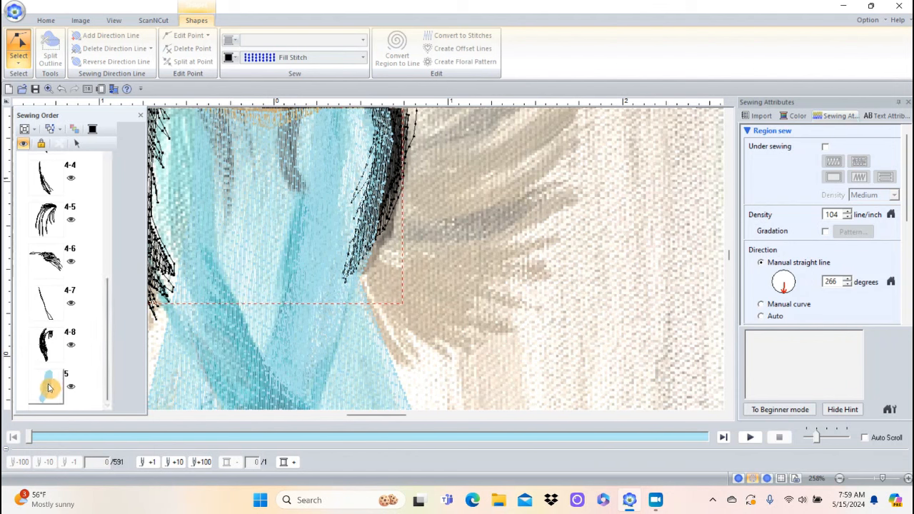
click(49, 384)
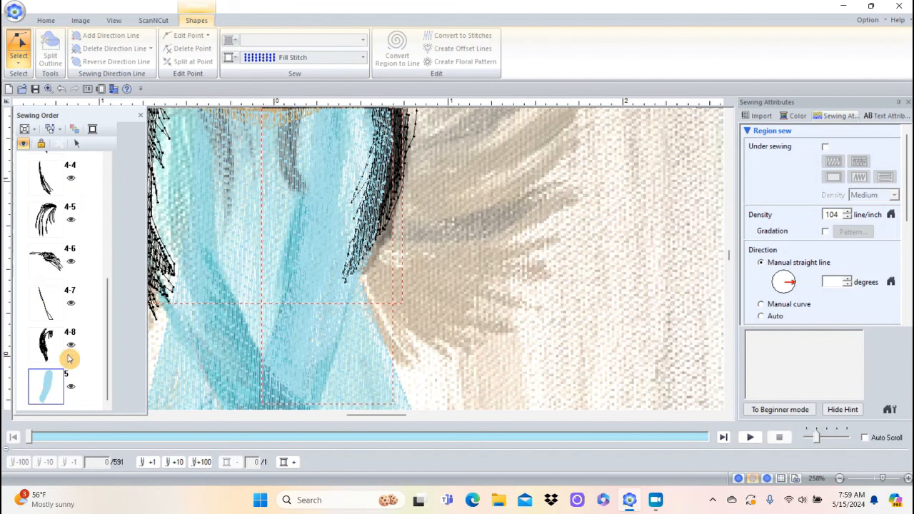
click(45, 20)
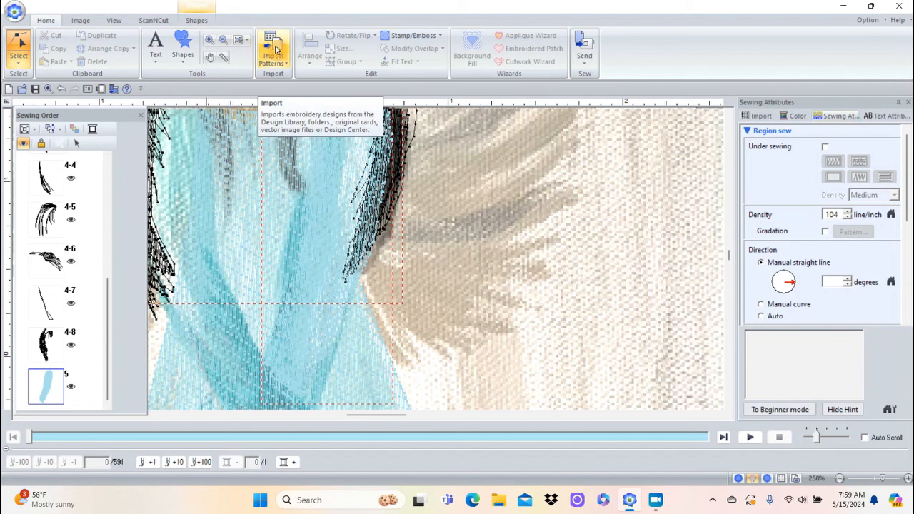
click(106, 157)
click(106, 157)
click(106, 158)
click(106, 158)
click(107, 158)
click(107, 158)
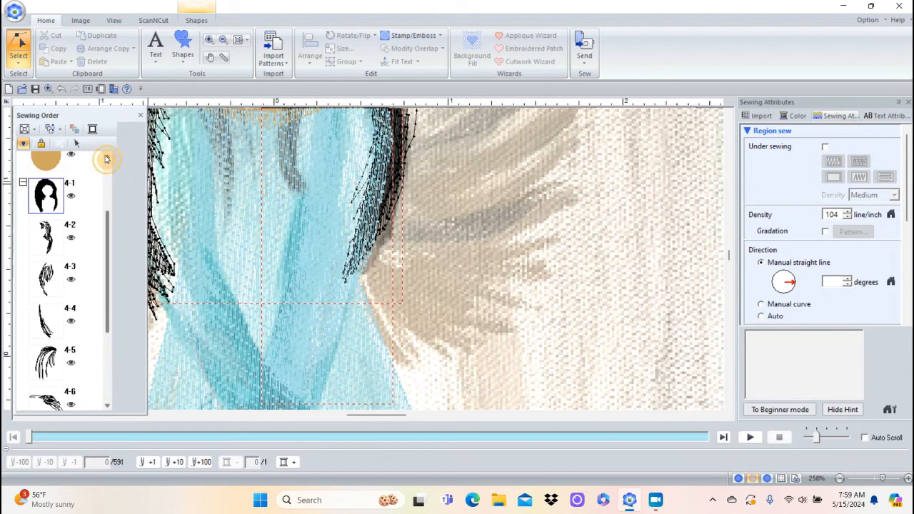
click(465, 222)
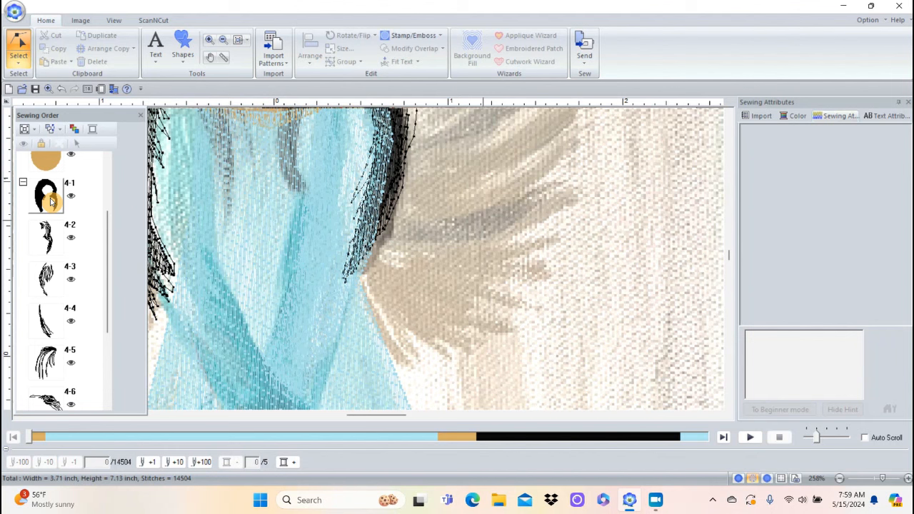
Step: Try to select the main hair fill and the right sleeve as design objects from the sewing order, and clear the selection
click(51, 202)
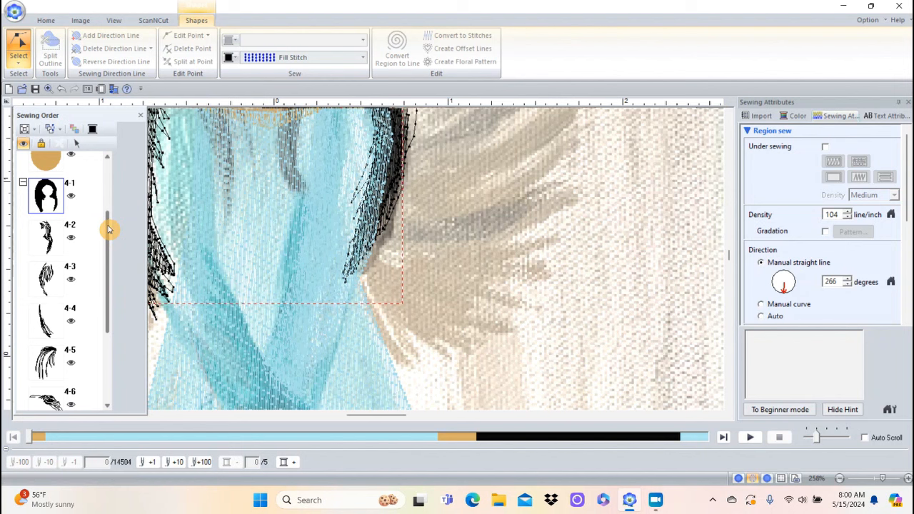
right_click(49, 194)
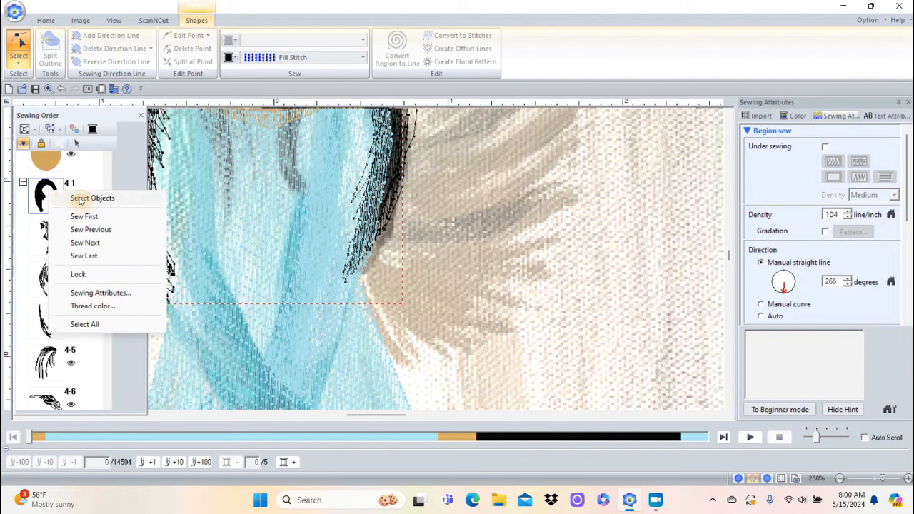
click(78, 197)
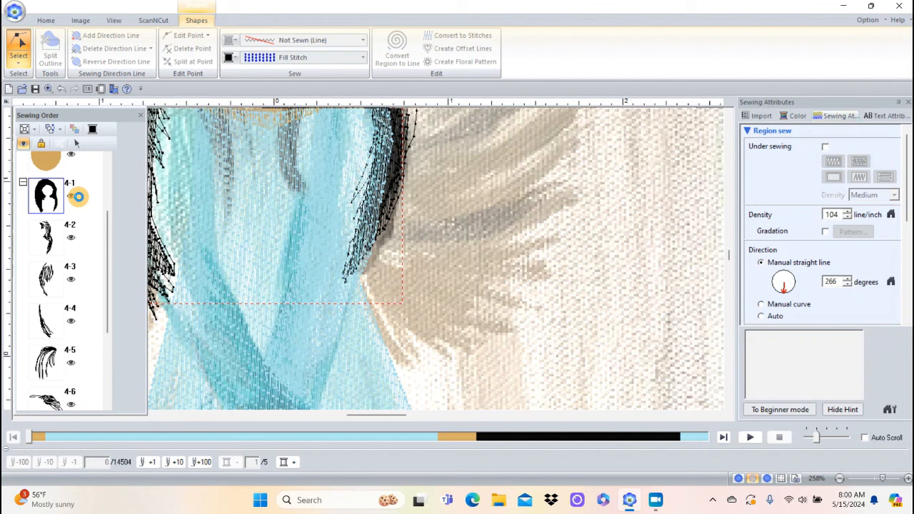
drag(107, 243, 93, 339)
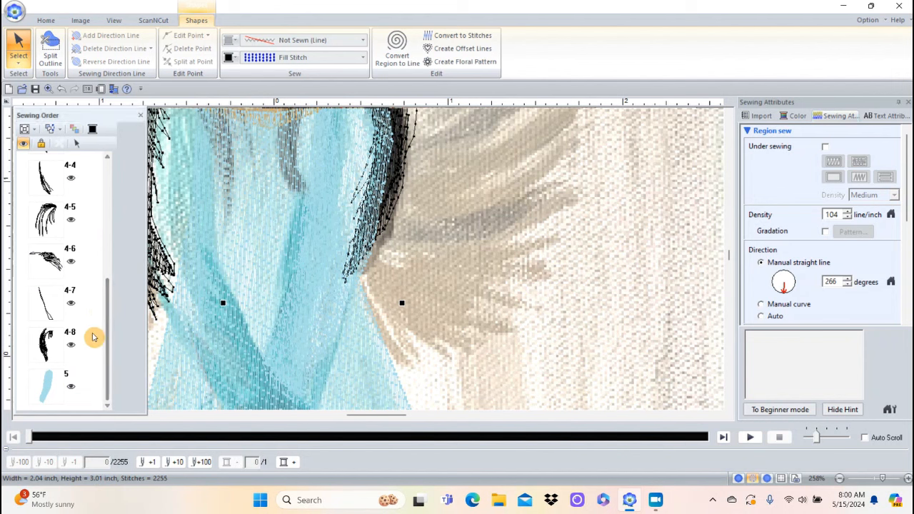
right_click(46, 386)
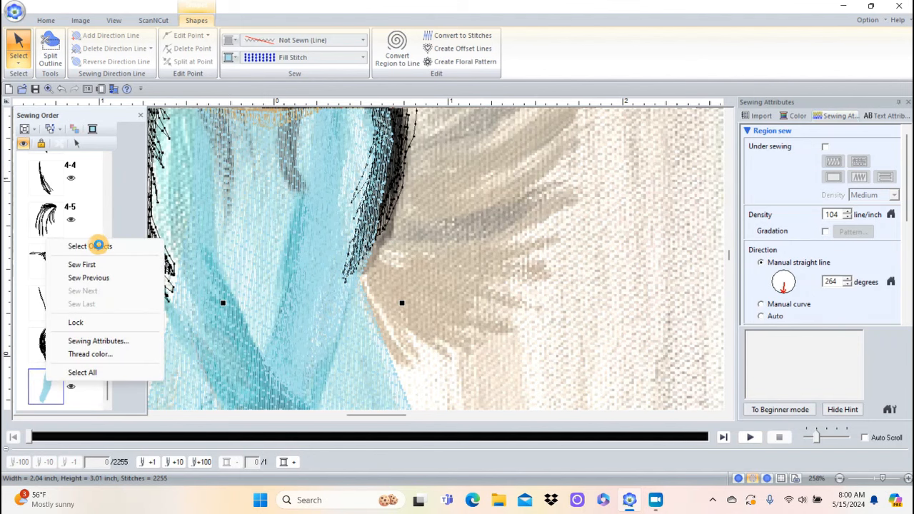
click(99, 246)
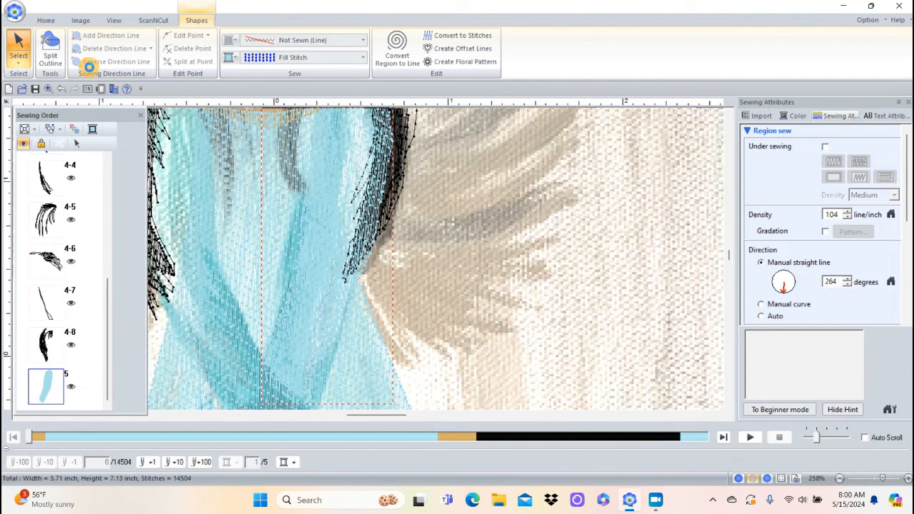
click(54, 20)
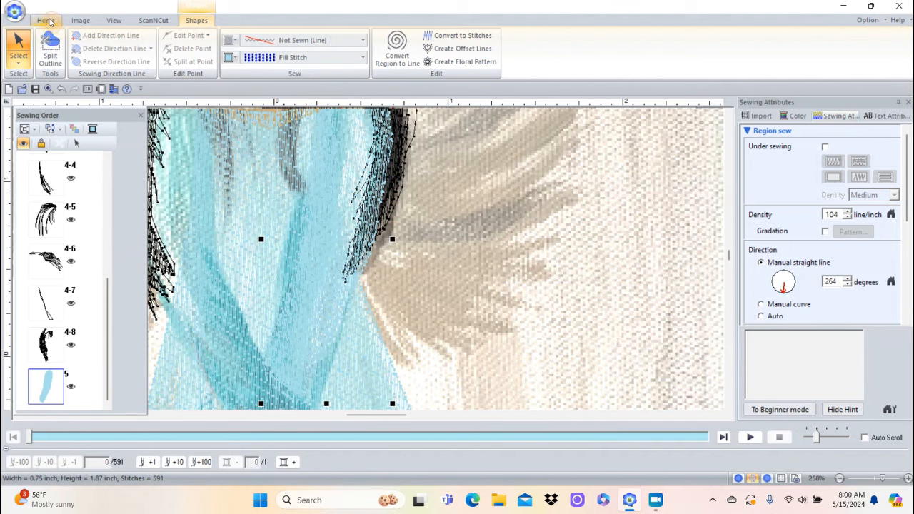
click(47, 20)
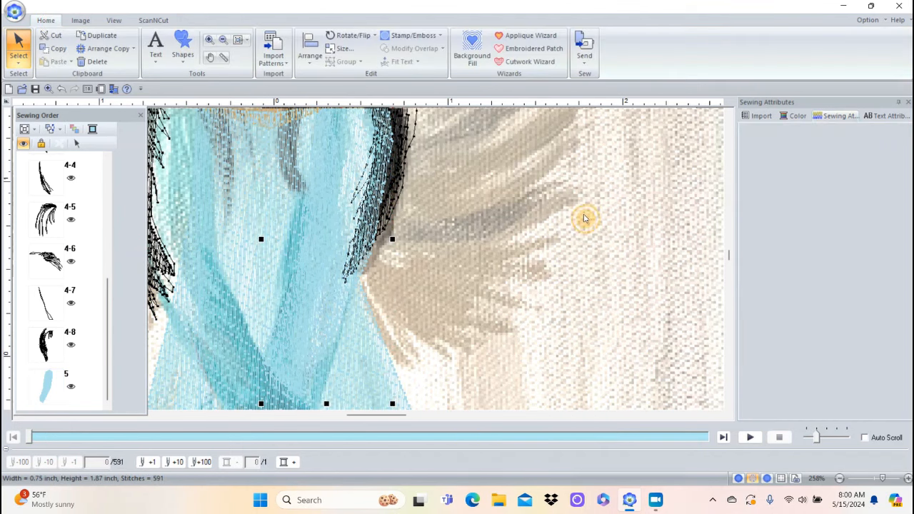
click(584, 218)
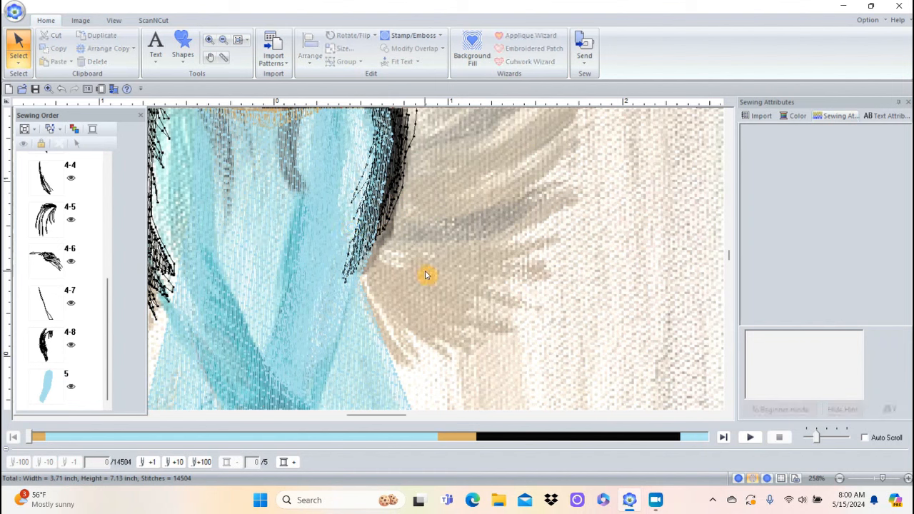
click(238, 42)
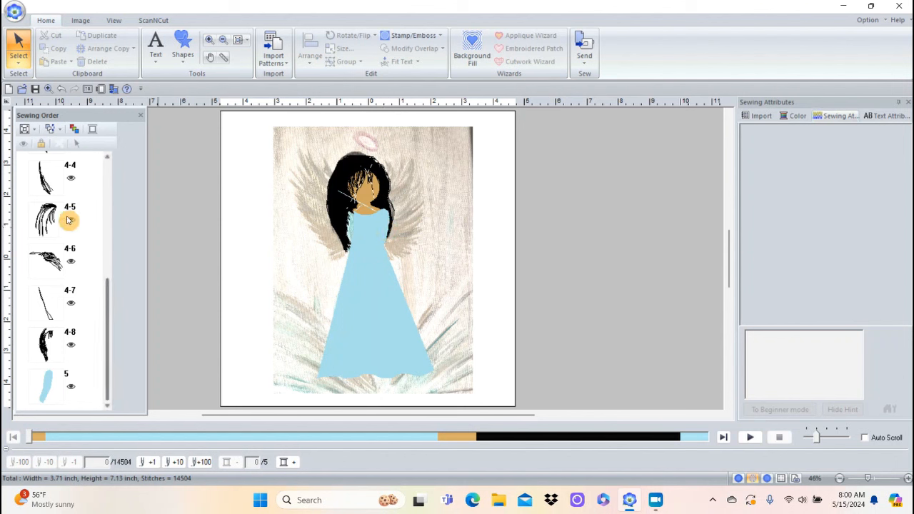
Step: Move the right sleeve in the sewing order so that it sews directly before the black hair group
click(50, 391)
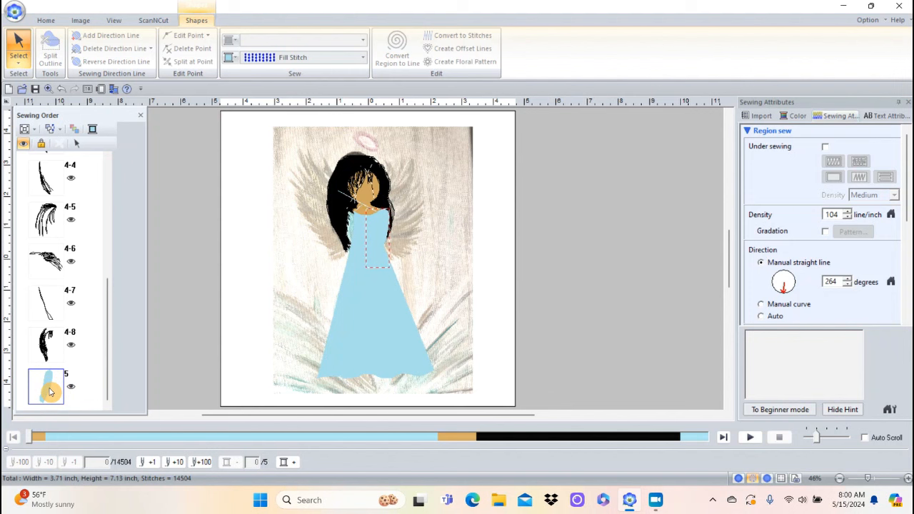
drag(50, 391, 50, 221)
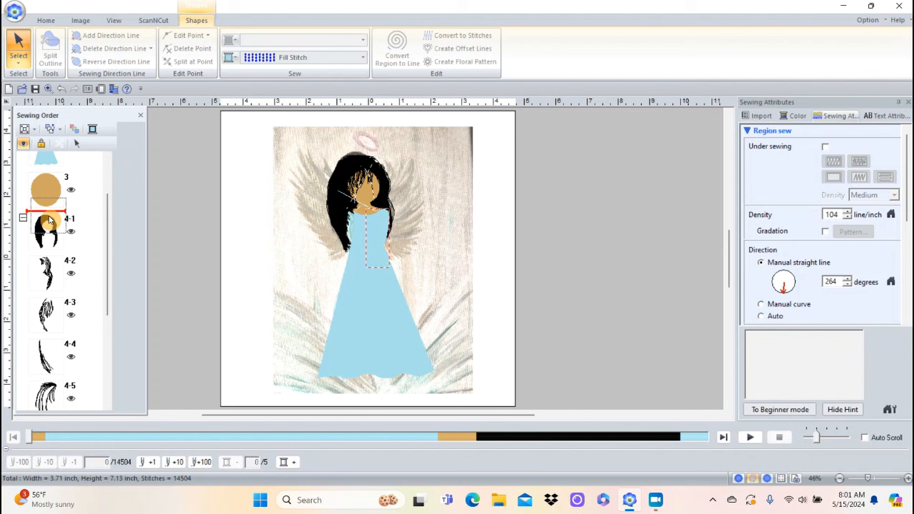
drag(50, 222, 50, 223)
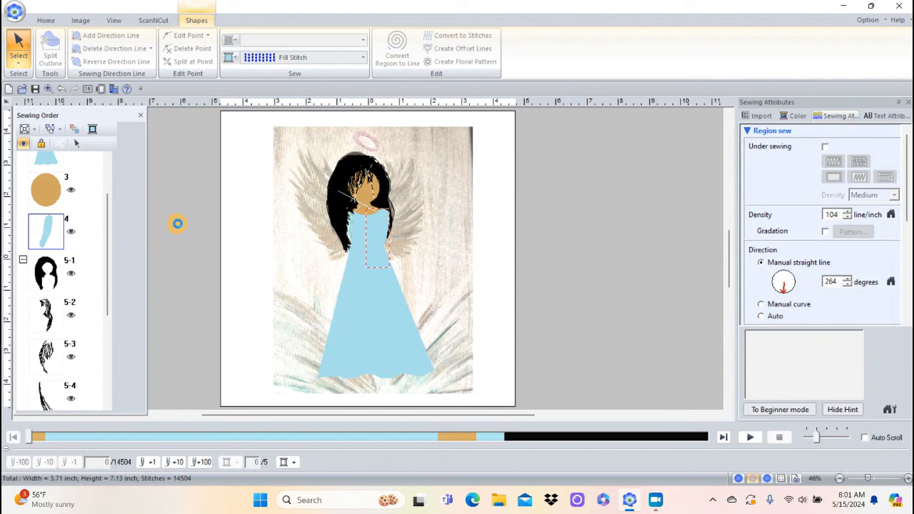
click(178, 228)
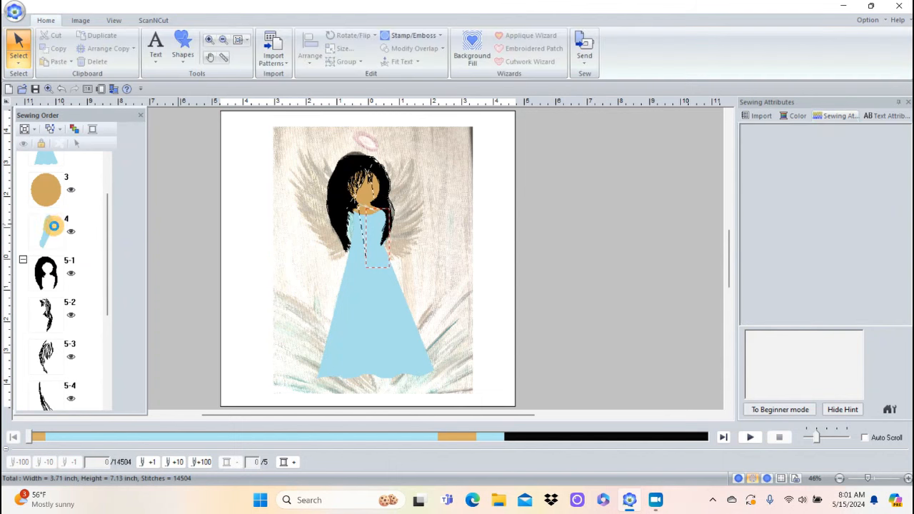
Step: Select the right sleeve and the main hair fill as objects and remove the overlap between them
click(48, 228)
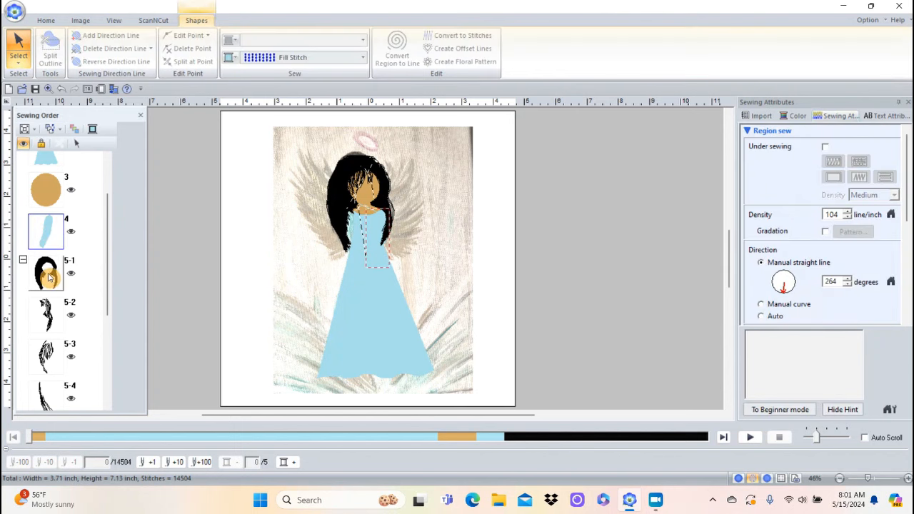
click(48, 277)
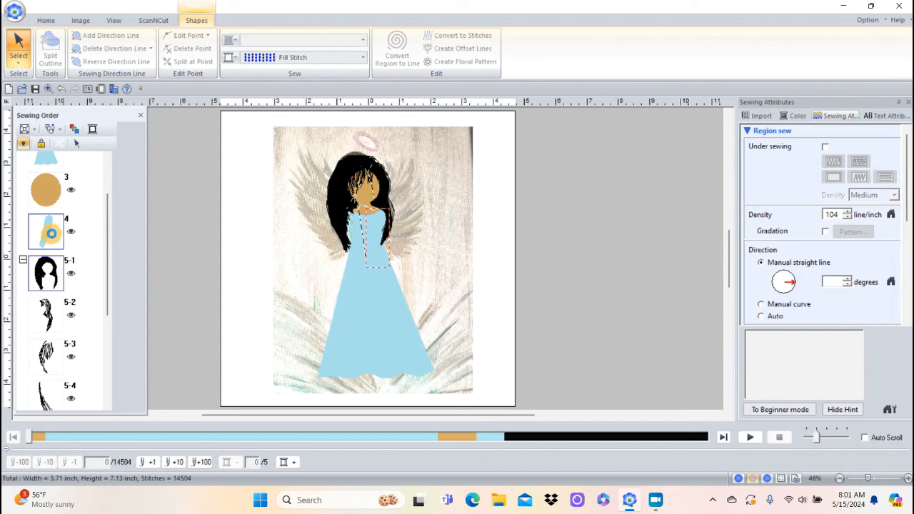
right_click(48, 277)
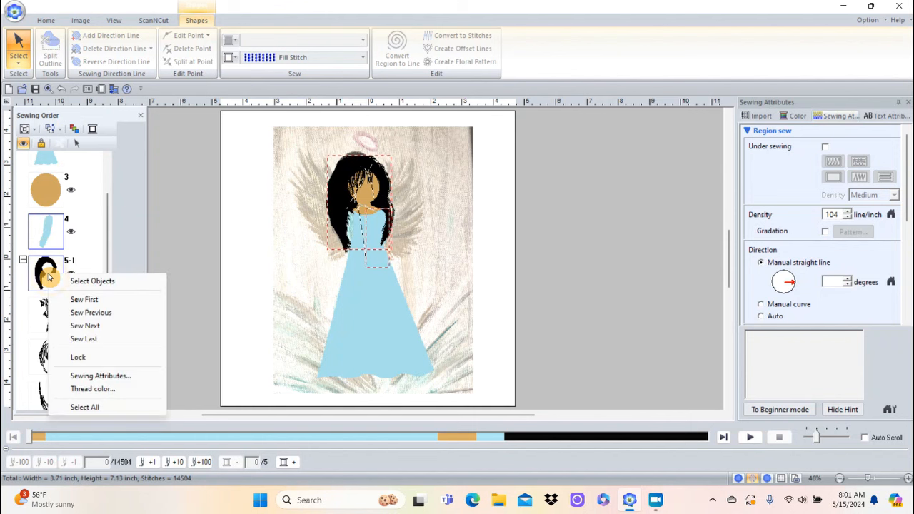
click(83, 280)
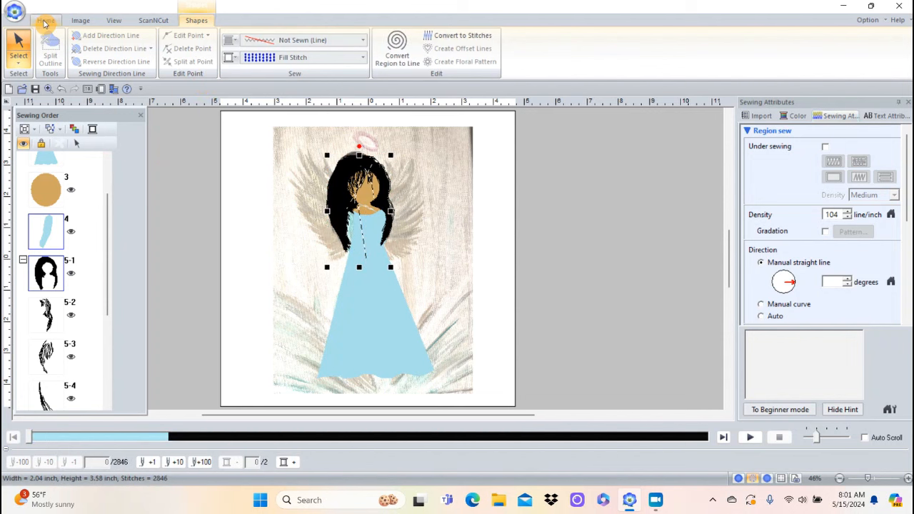
click(45, 21)
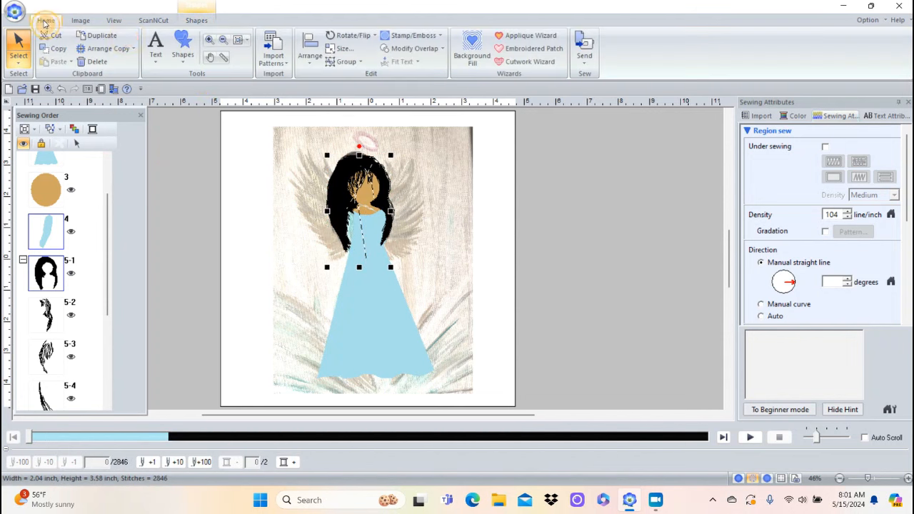
click(426, 48)
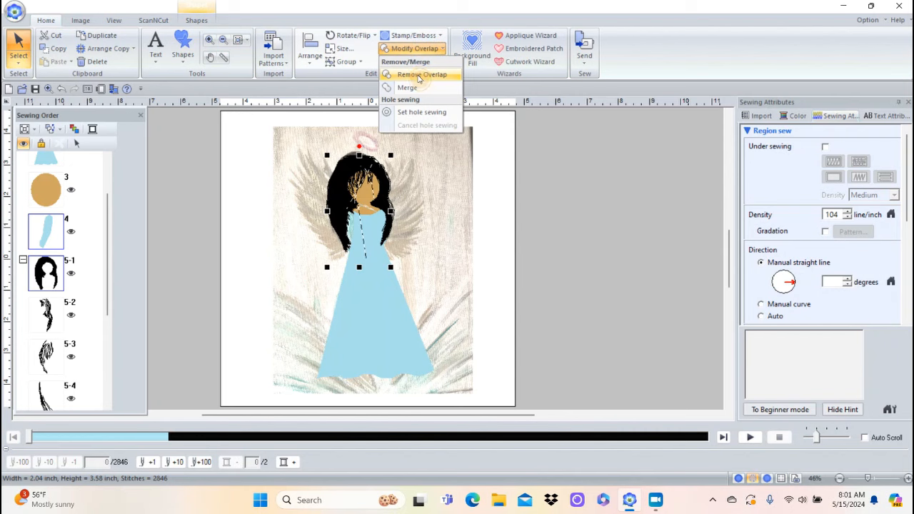
click(420, 76)
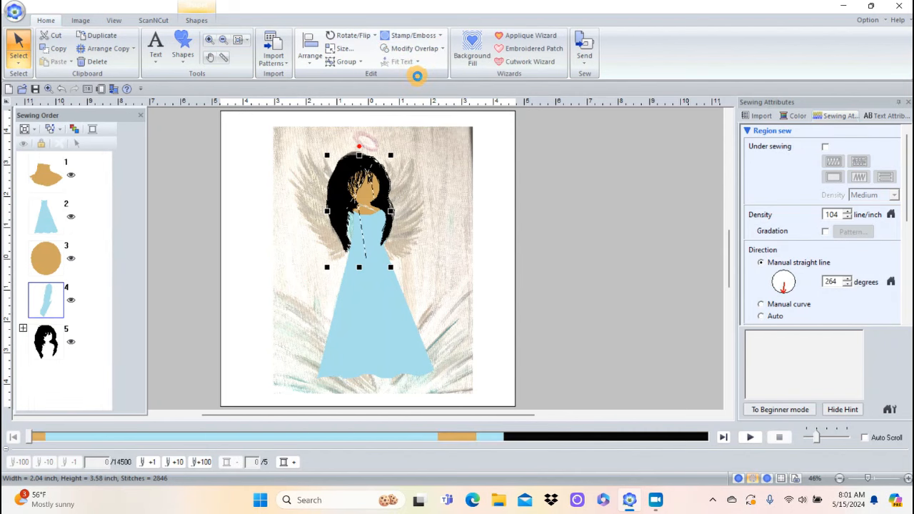
click(416, 217)
click(416, 216)
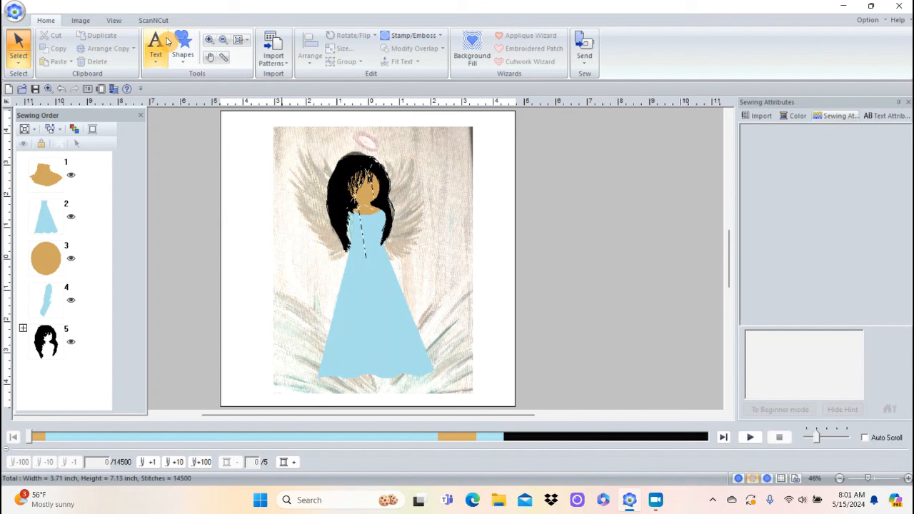
Step: Start a light blue closed fill-stitch outline for the left sleeve, tracing from the shoulder down the outer arm to the elbow
click(209, 40)
drag(315, 192, 407, 285)
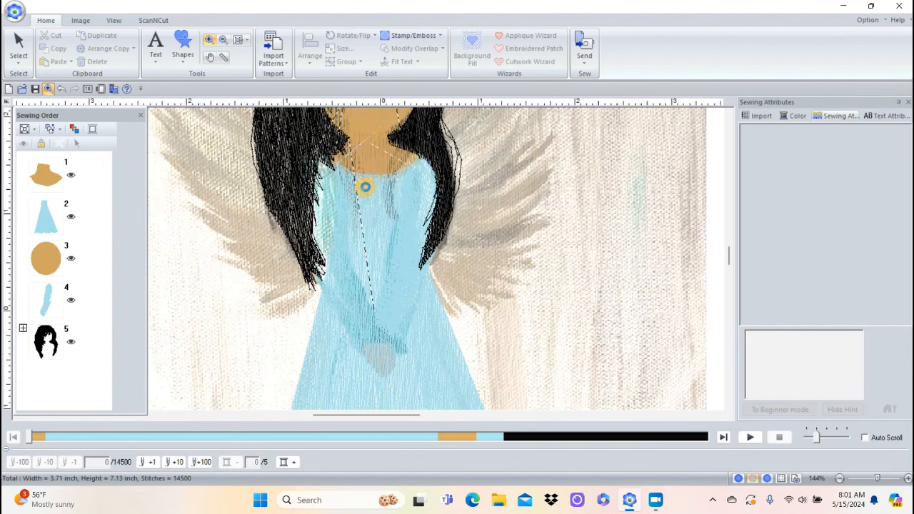
click(179, 60)
click(182, 92)
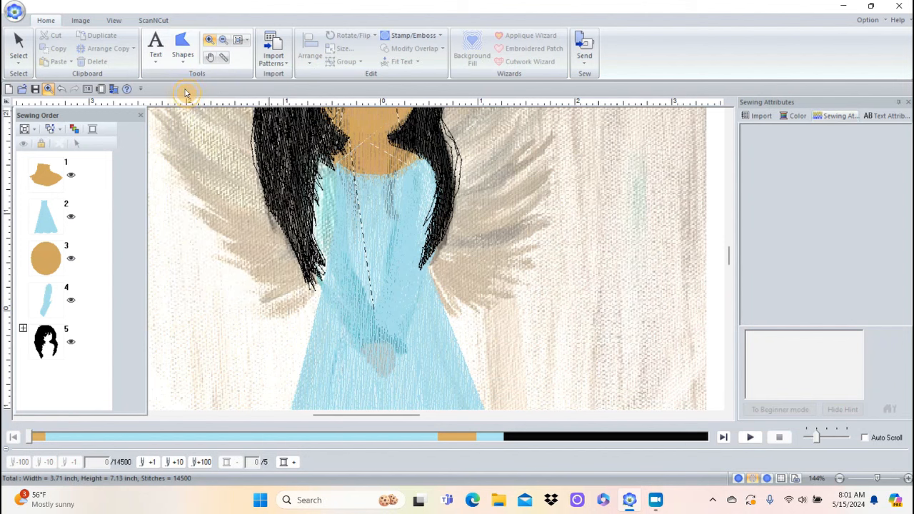
click(322, 155)
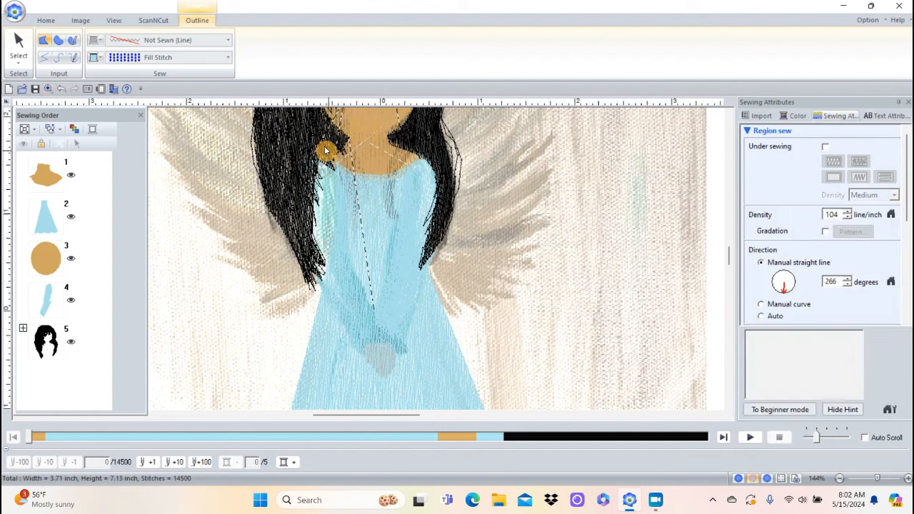
click(325, 150)
click(309, 153)
click(303, 160)
click(304, 222)
click(305, 243)
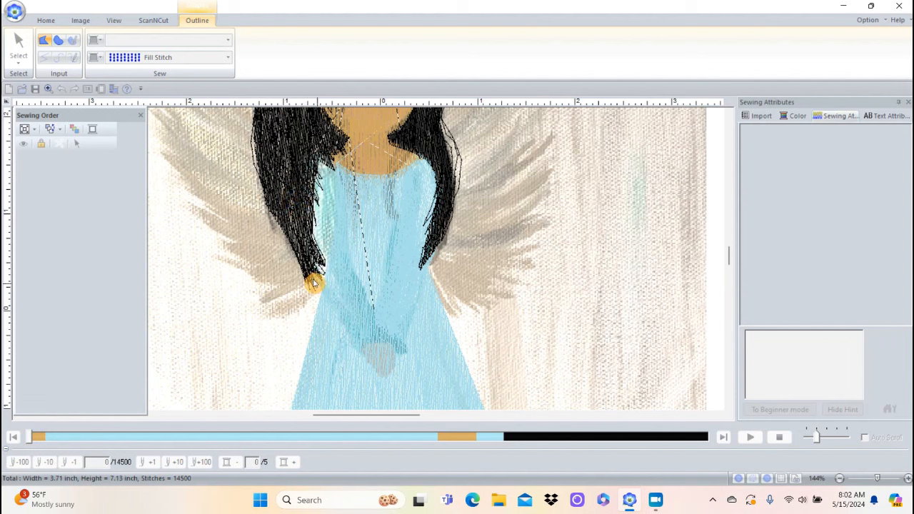
click(314, 279)
Step: Trace the left sleeve's wrist and inner edge back up to the shoulder and close the fill shape
click(365, 343)
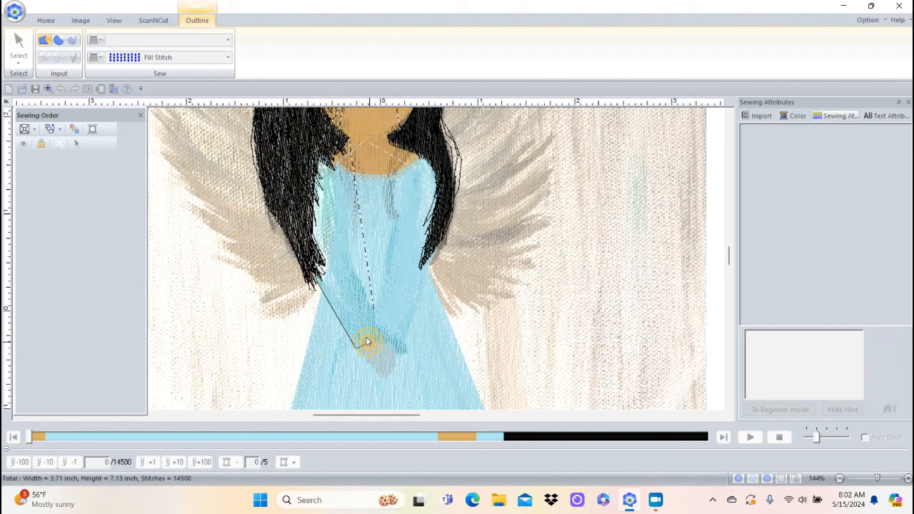
click(387, 336)
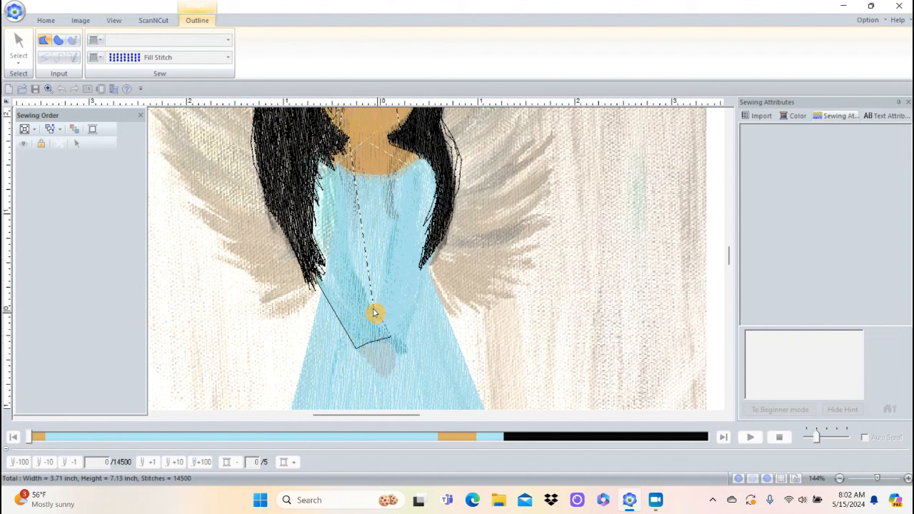
click(347, 261)
click(343, 164)
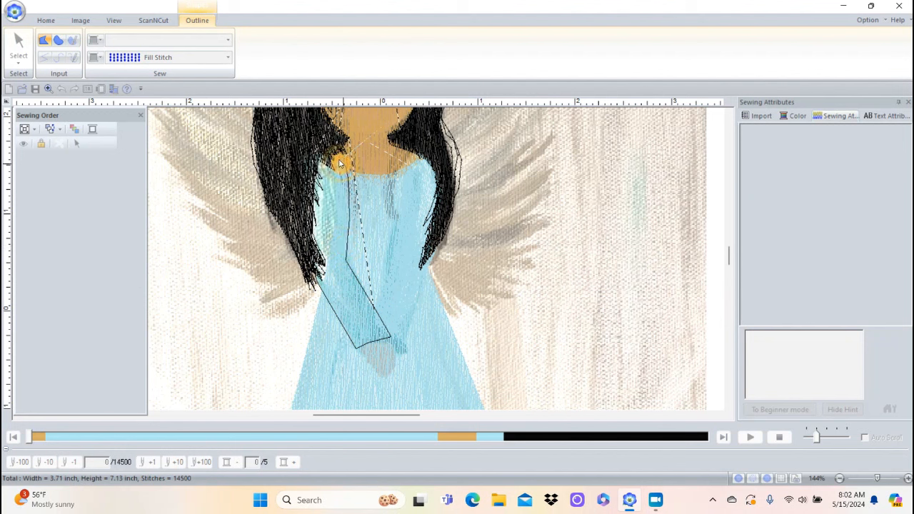
click(332, 157)
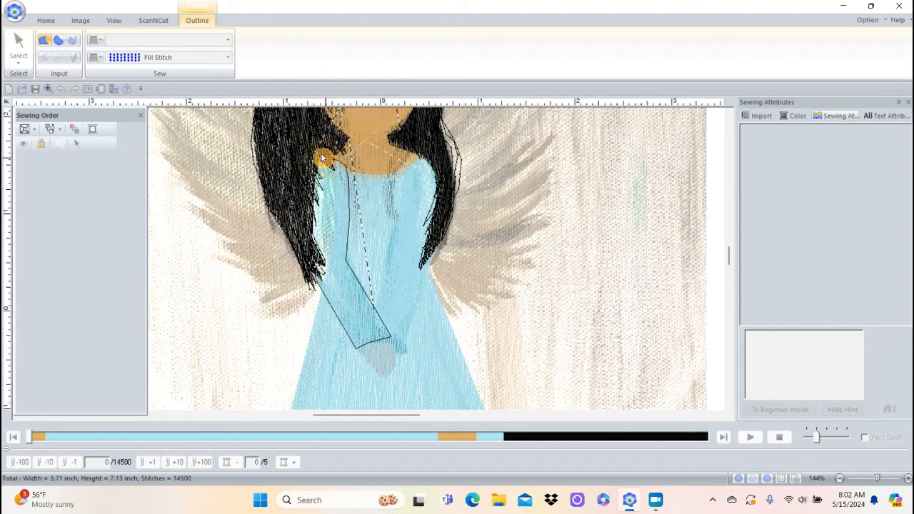
click(321, 158)
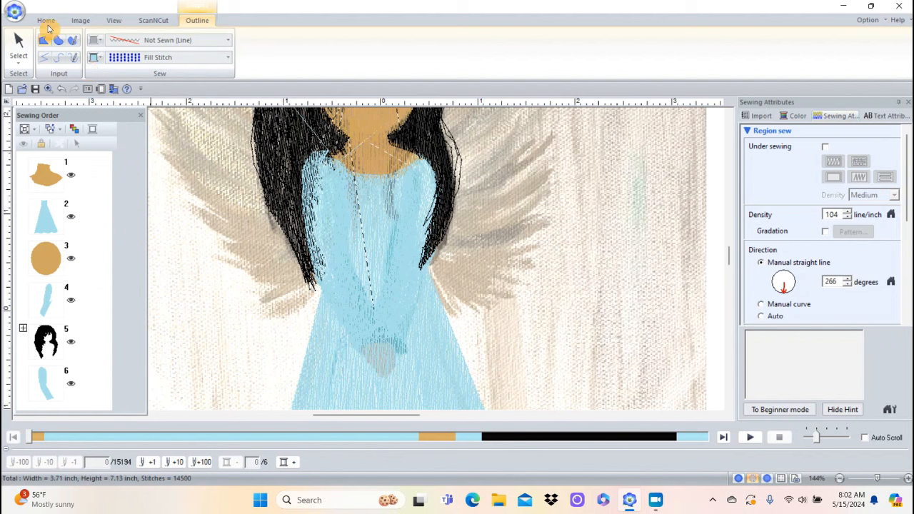
Step: Move the new left sleeve in the sewing order to between the right sleeve and the black hair group
click(46, 21)
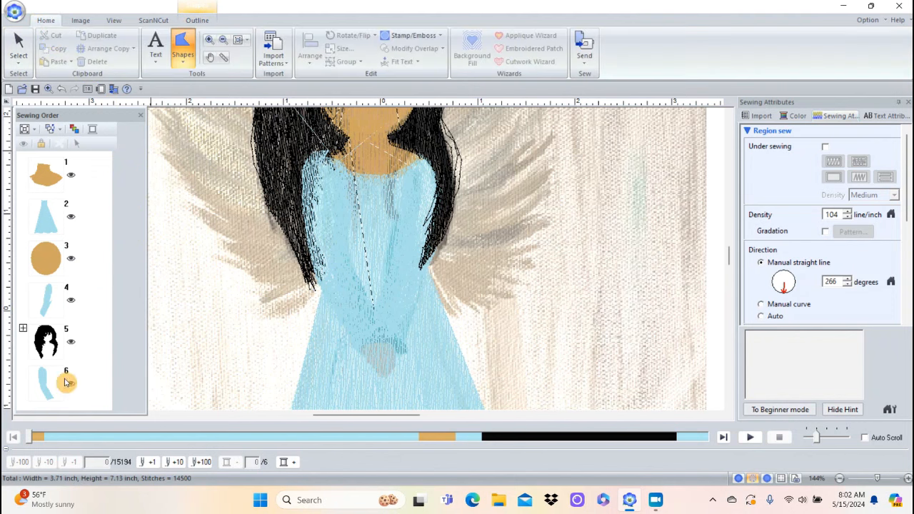
click(49, 397)
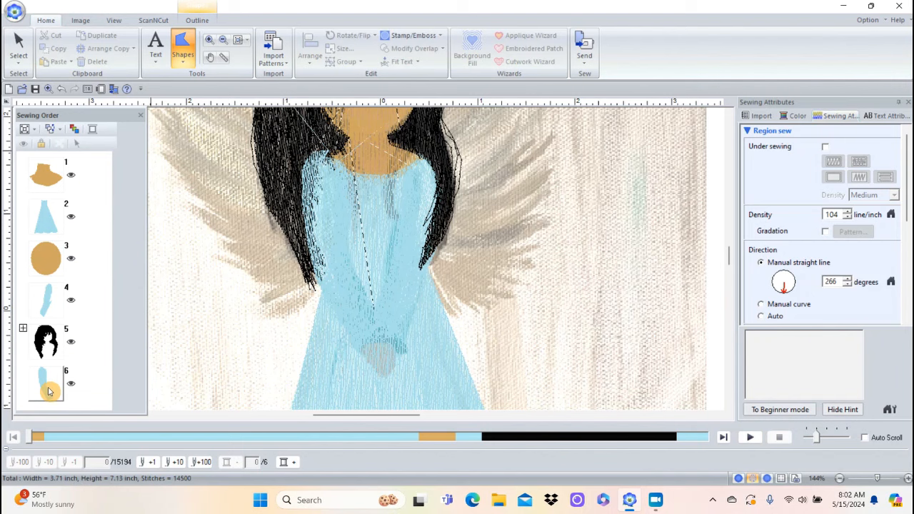
click(49, 389)
drag(48, 383, 43, 325)
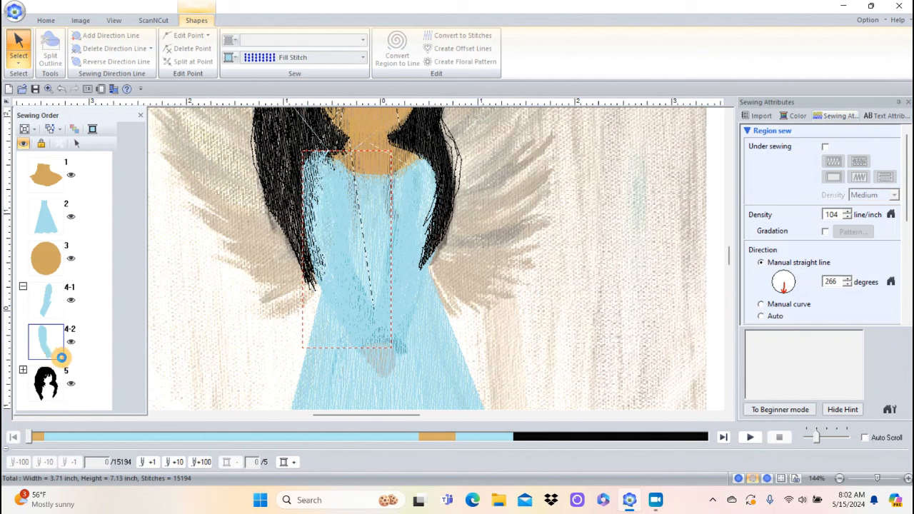
click(61, 358)
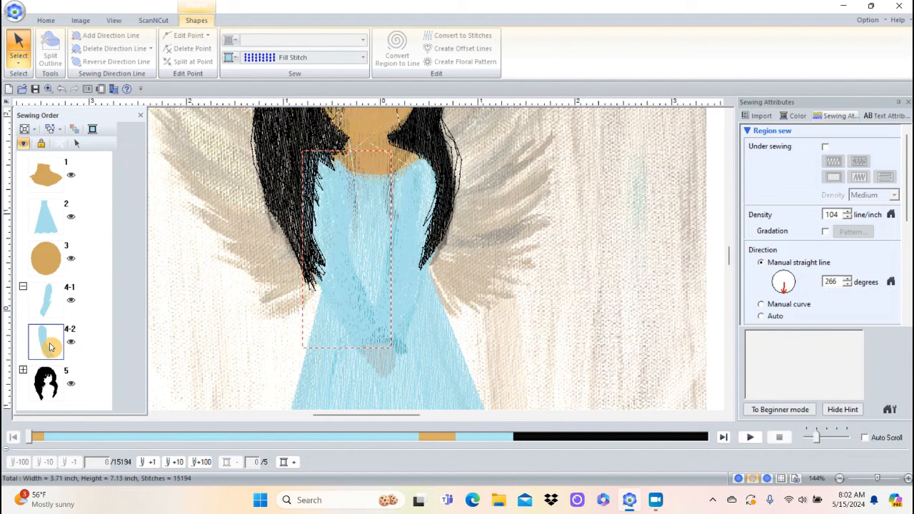
Step: Expand the hair group, select the left sleeve and the main hair fill as objects, and remove their overlap
click(47, 381)
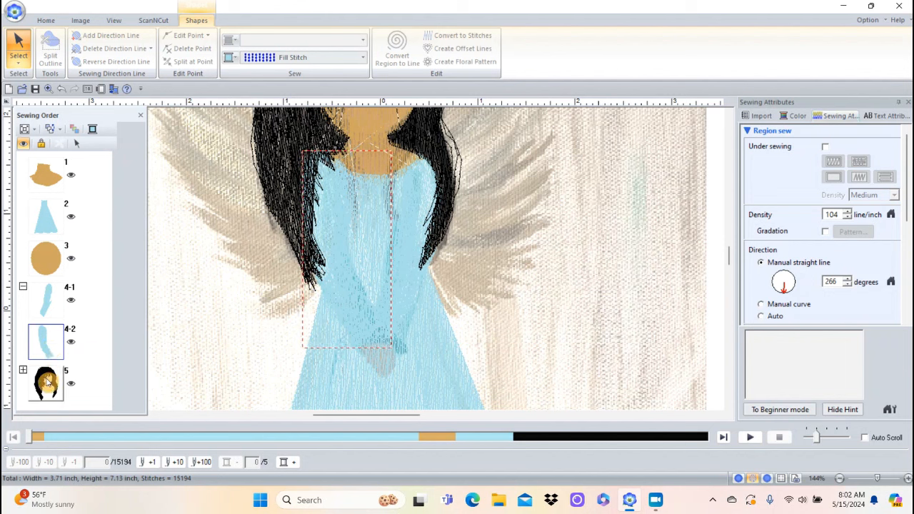
click(23, 370)
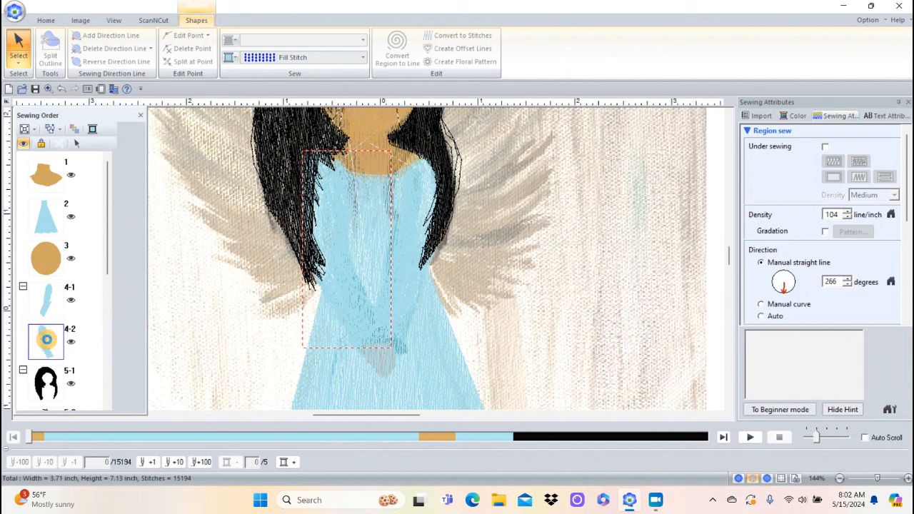
click(47, 380)
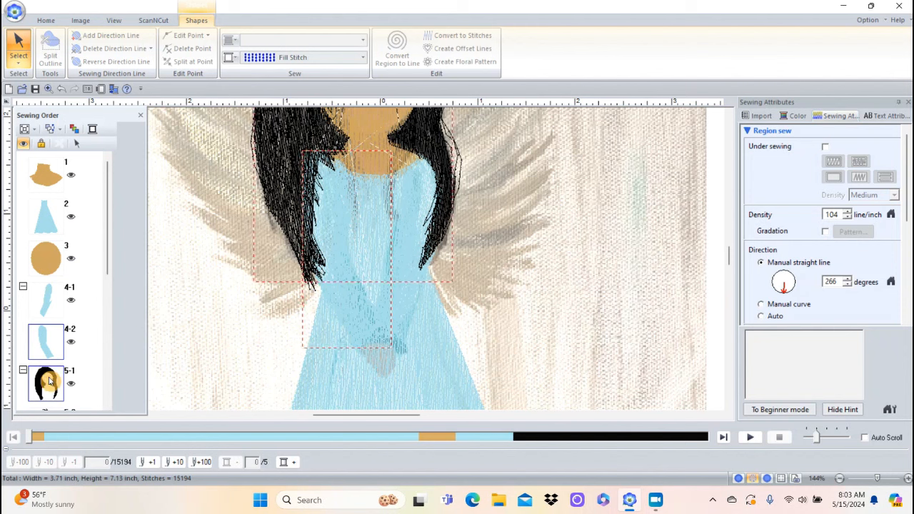
right_click(49, 382)
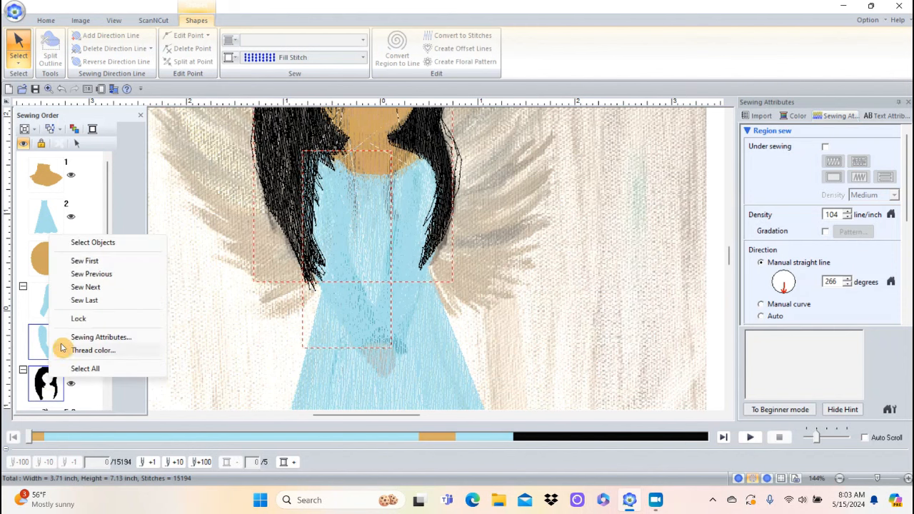
click(88, 243)
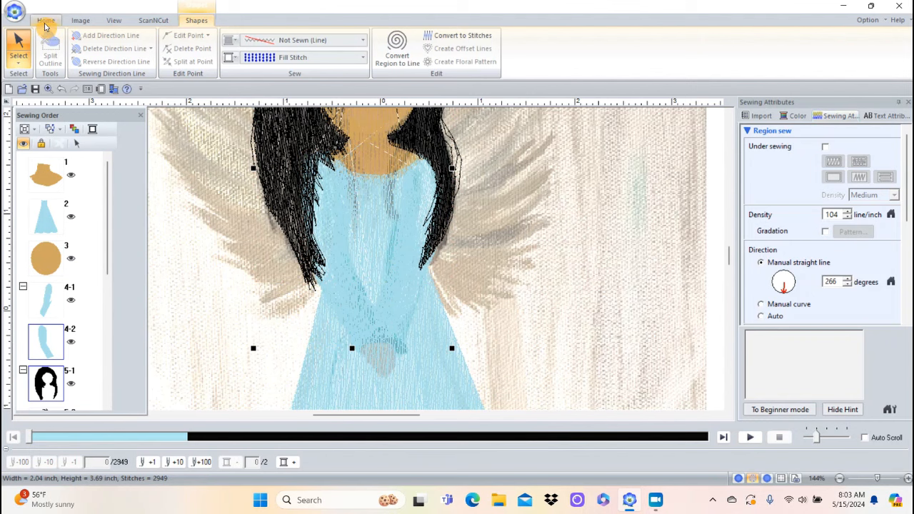
click(45, 22)
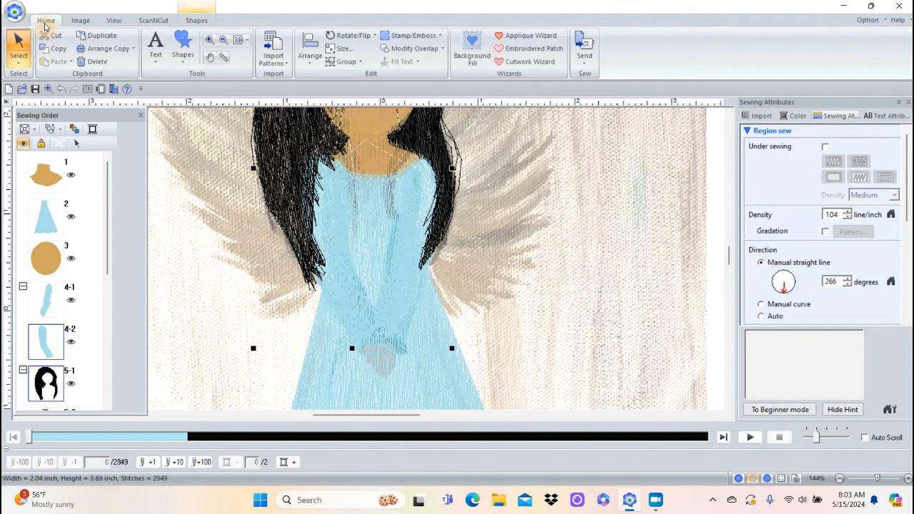
click(405, 55)
click(412, 73)
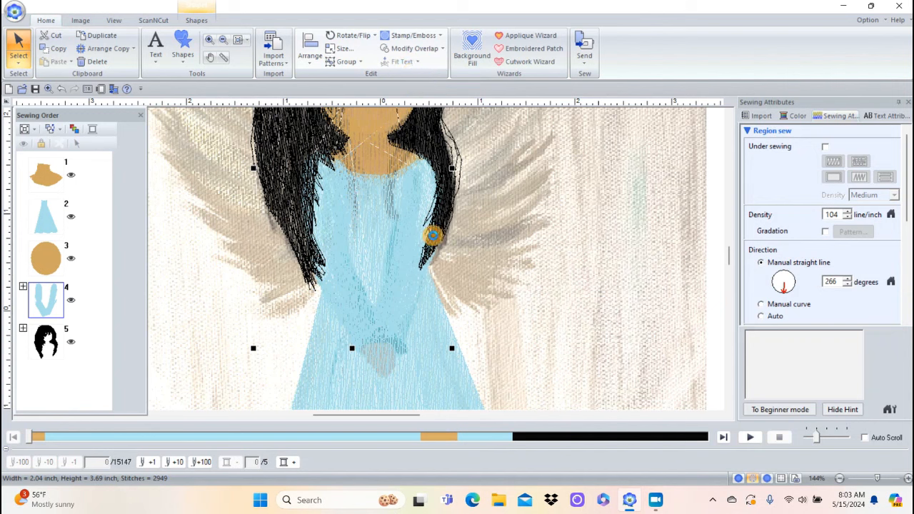
click(384, 143)
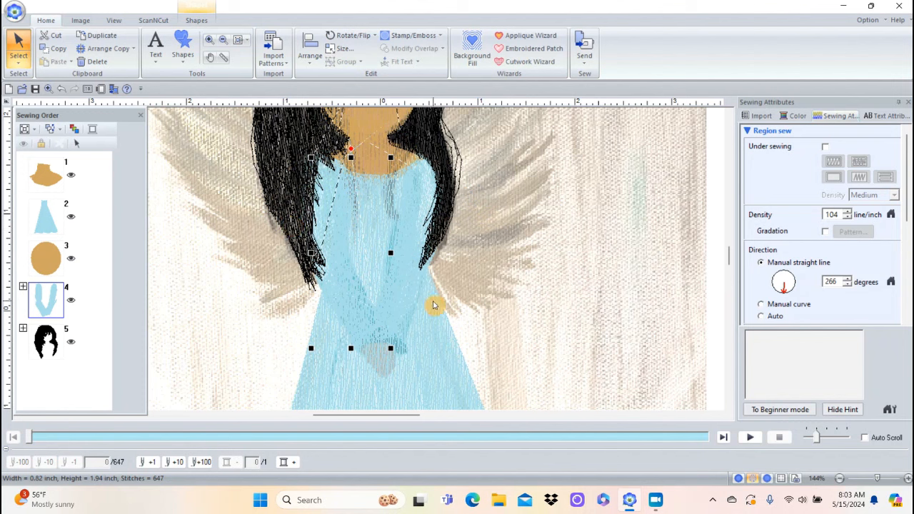
Step: Switch the design display to the realistic view to examine how the sleeves stitch out against the dress
click(114, 21)
click(80, 52)
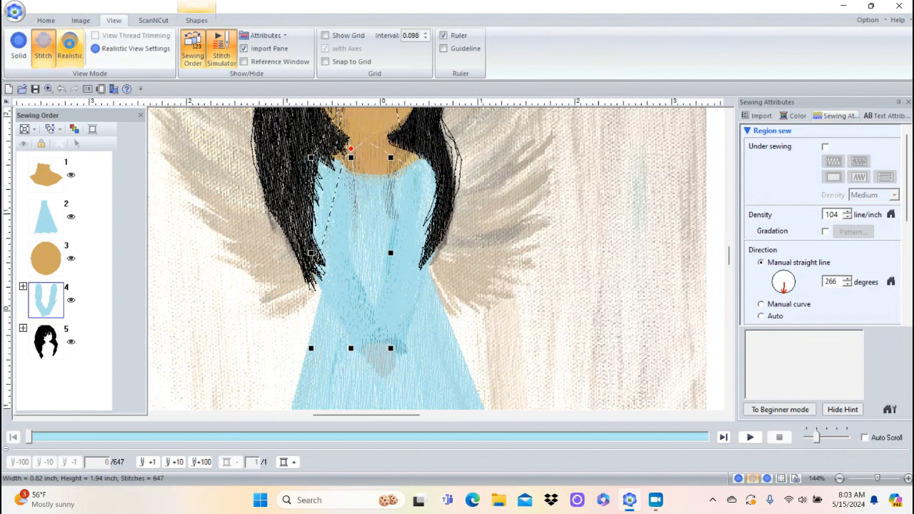
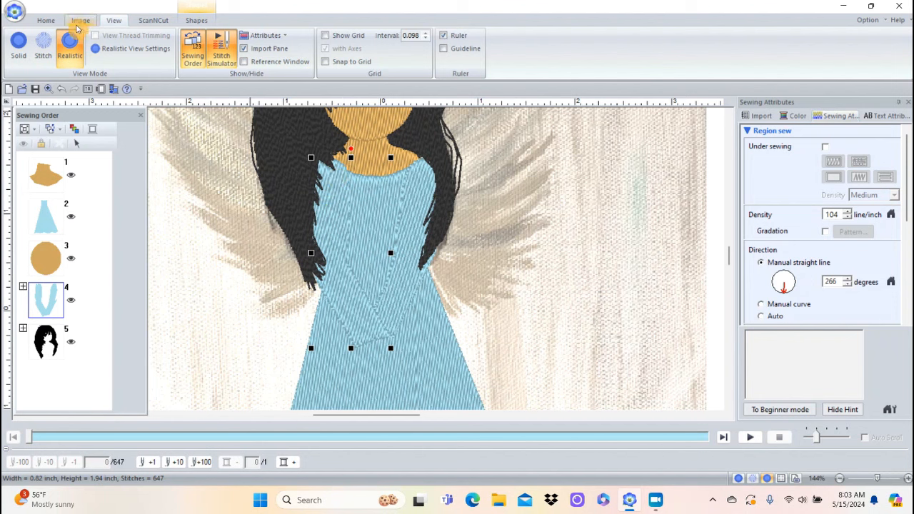
Step: Start a straight manual punch shape and place its paired points down the left sleeve's upper arm, from the shoulder toward the elbow
click(47, 21)
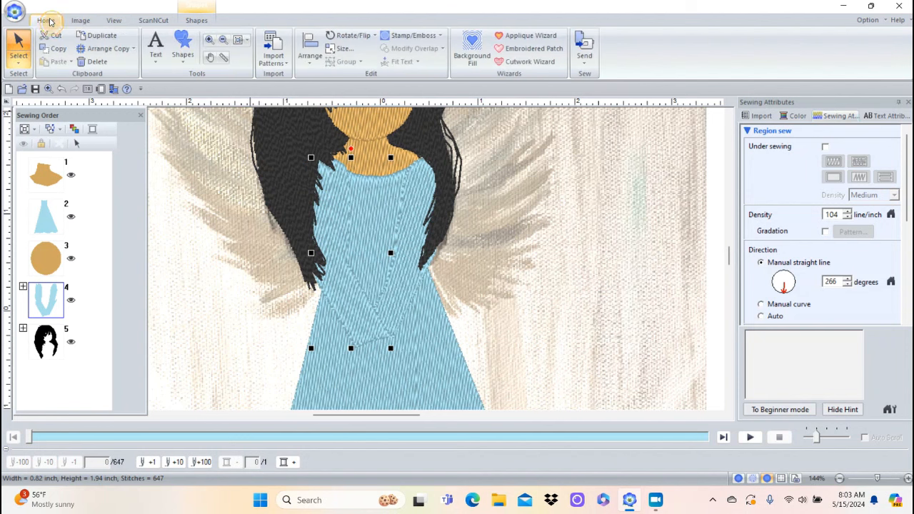
click(181, 60)
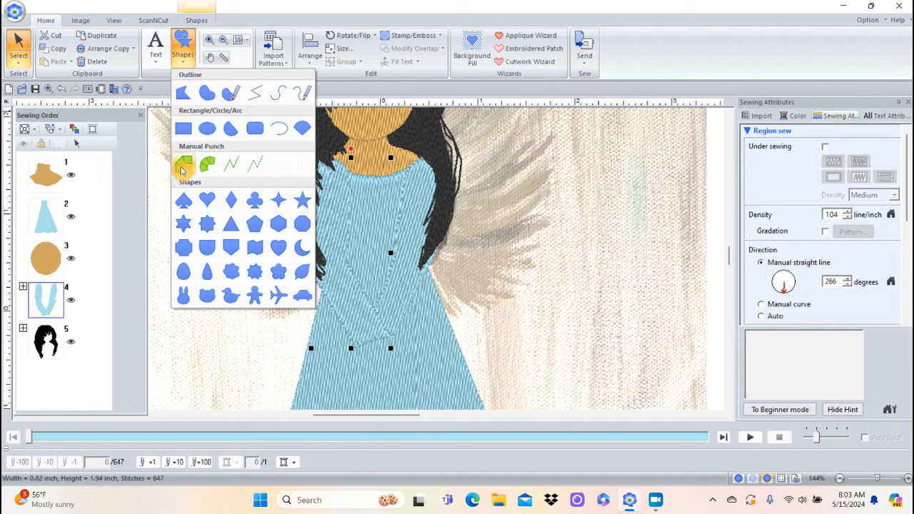
click(182, 169)
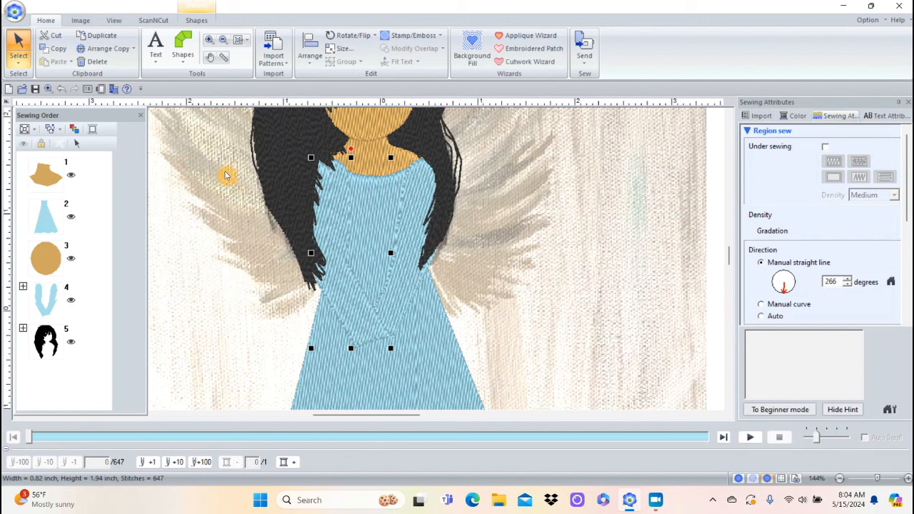
click(346, 164)
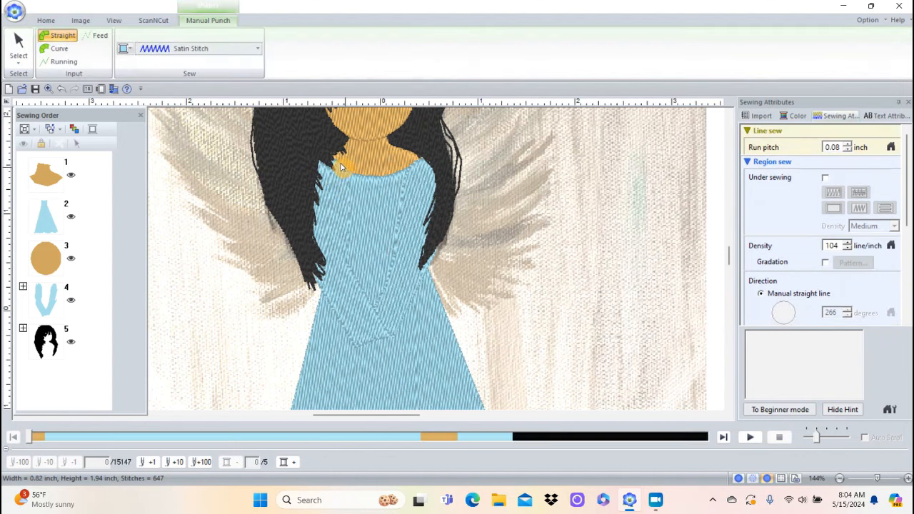
click(343, 167)
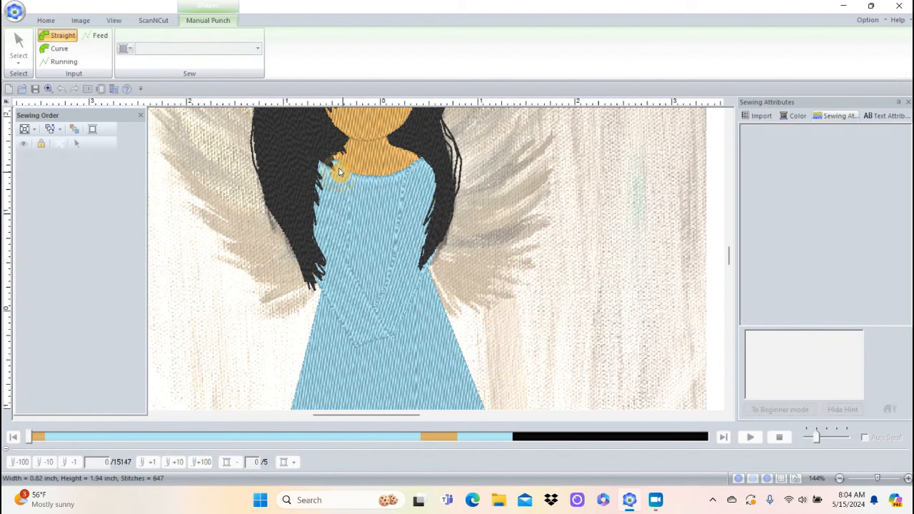
click(326, 206)
click(335, 226)
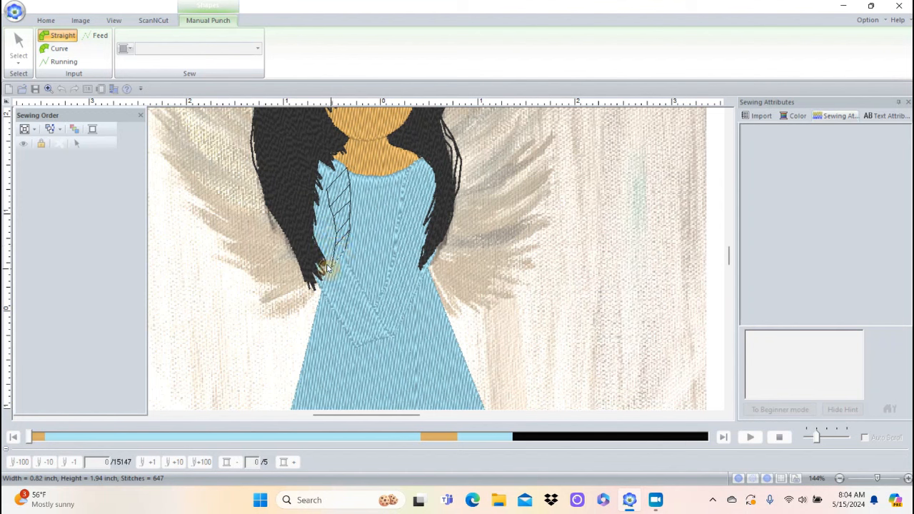
Step: Continue the manual punch points from the left sleeve's elbow along the forearm and finish the narrow shading strip at the wrist
click(338, 284)
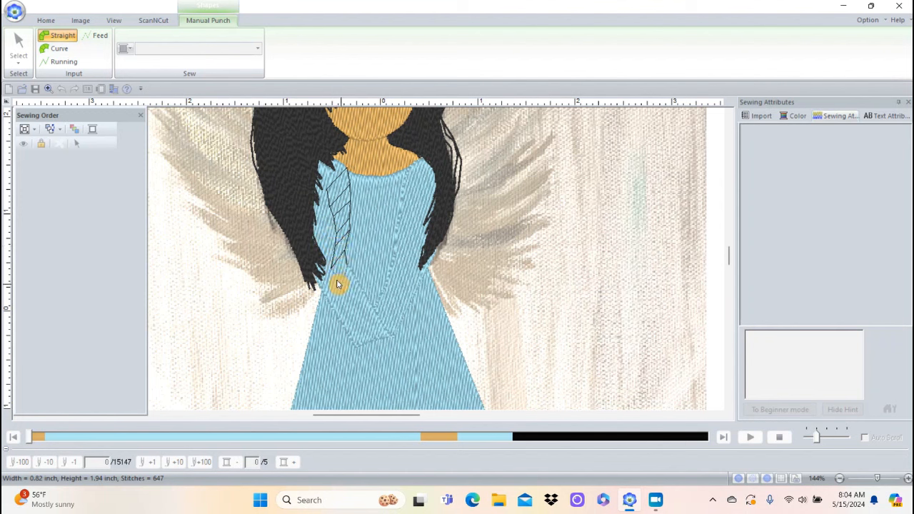
click(351, 285)
click(346, 305)
click(363, 305)
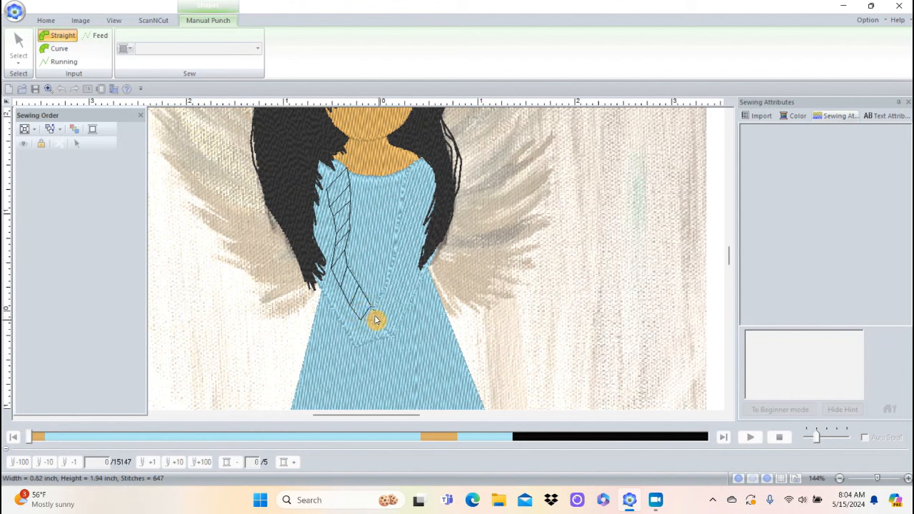
click(384, 334)
double_click(385, 333)
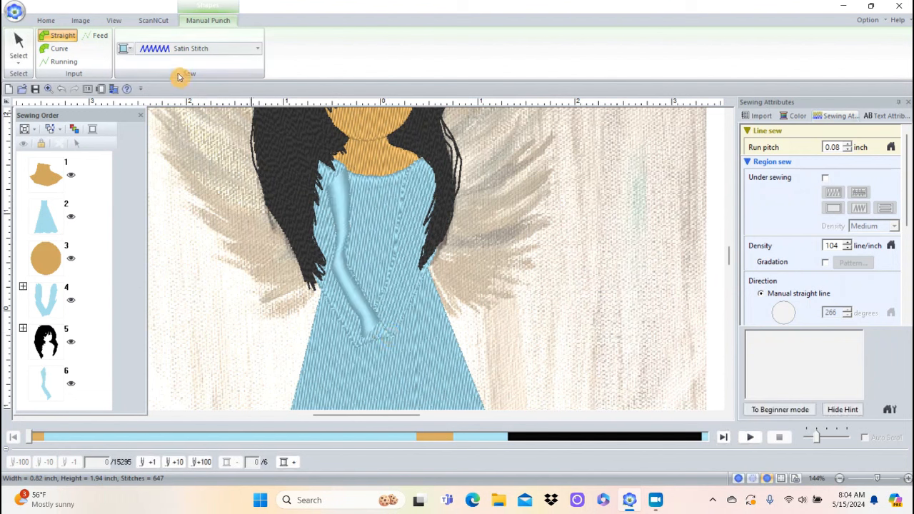
Step: Edit the shading strip's points, raising its outer shoulder point and realigning the sewing direction lines along the arm and elbow
click(24, 63)
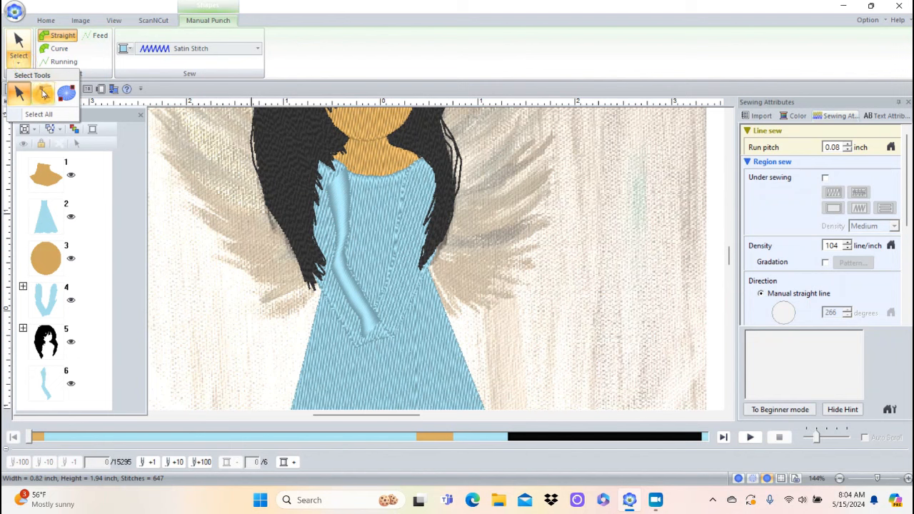
click(44, 94)
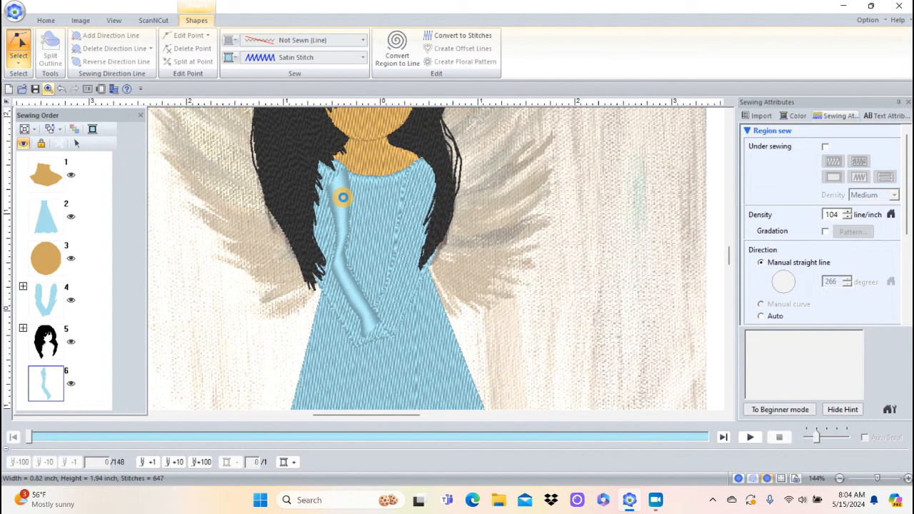
click(343, 198)
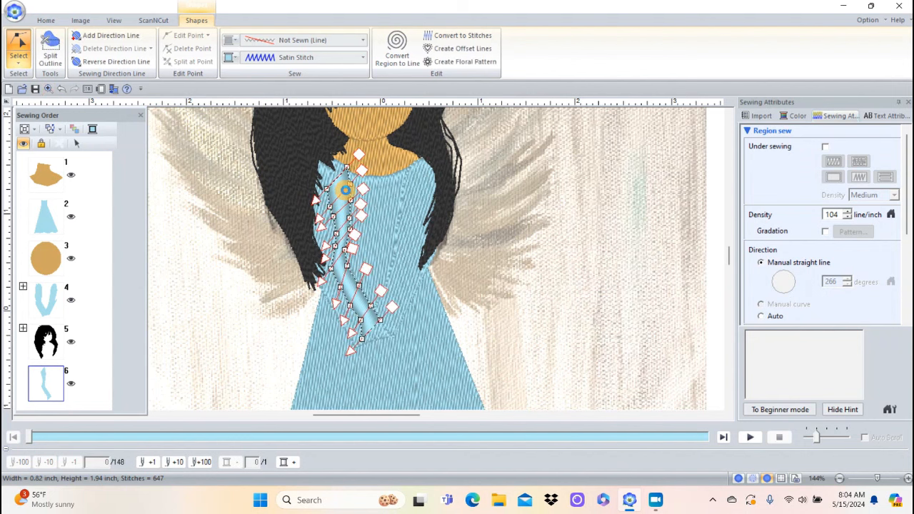
click(327, 189)
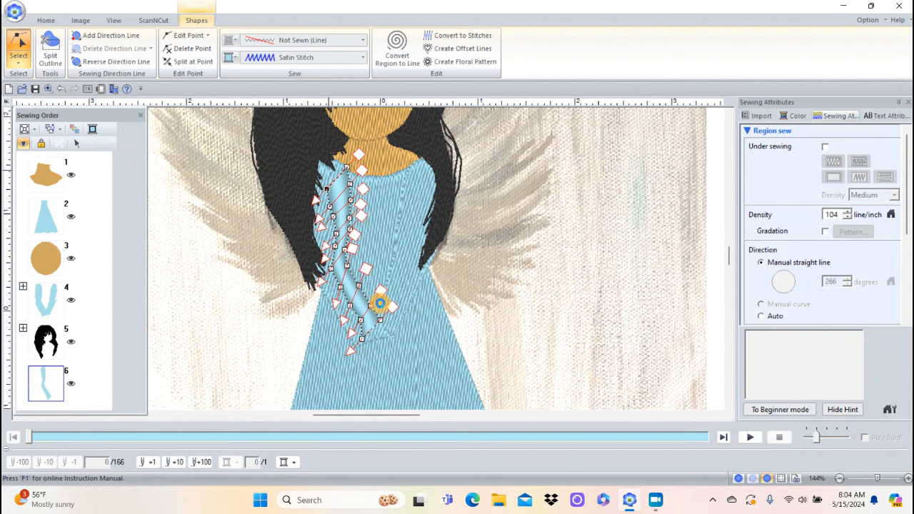
click(365, 269)
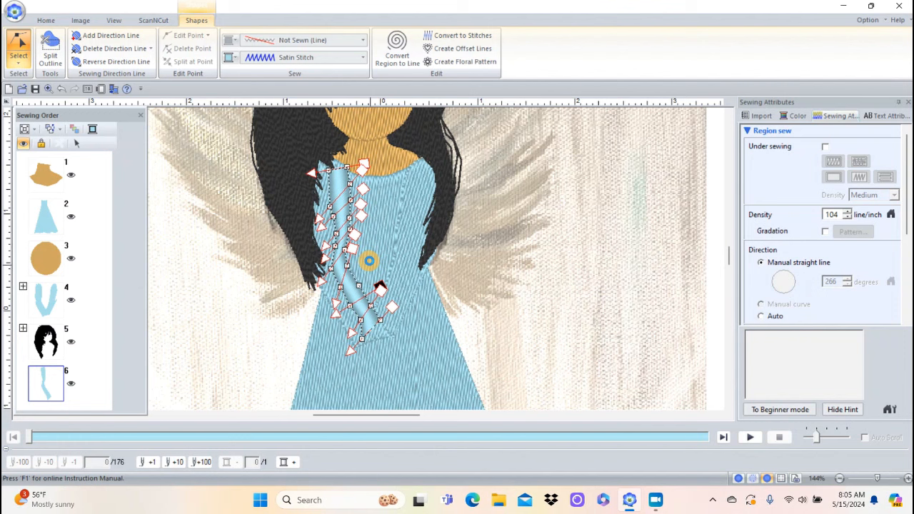
drag(351, 248, 369, 266)
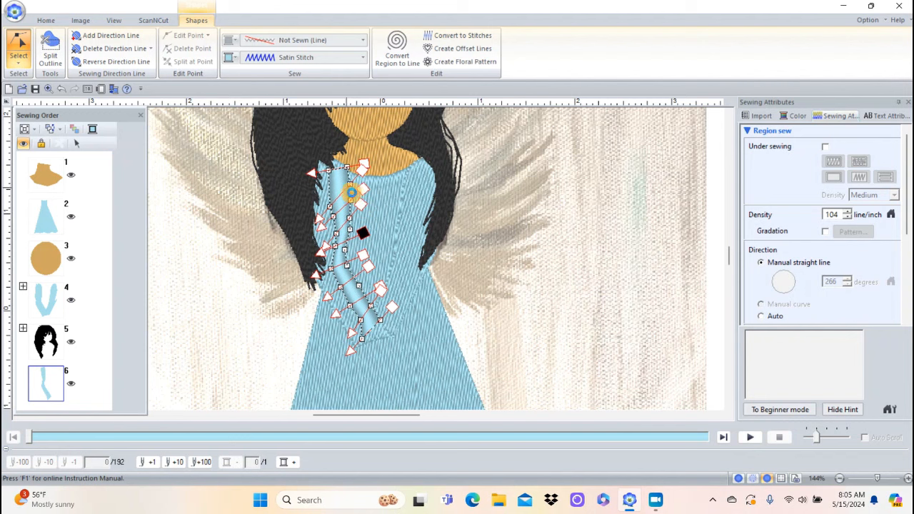
Step: Change the shading strip's region to Fill Stitch and reduce its density to 66 lines per inch
click(364, 58)
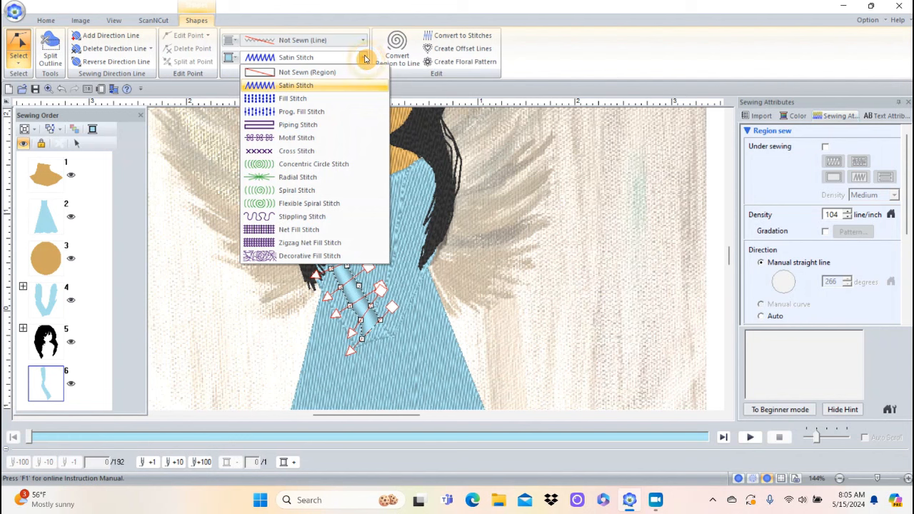
click(327, 98)
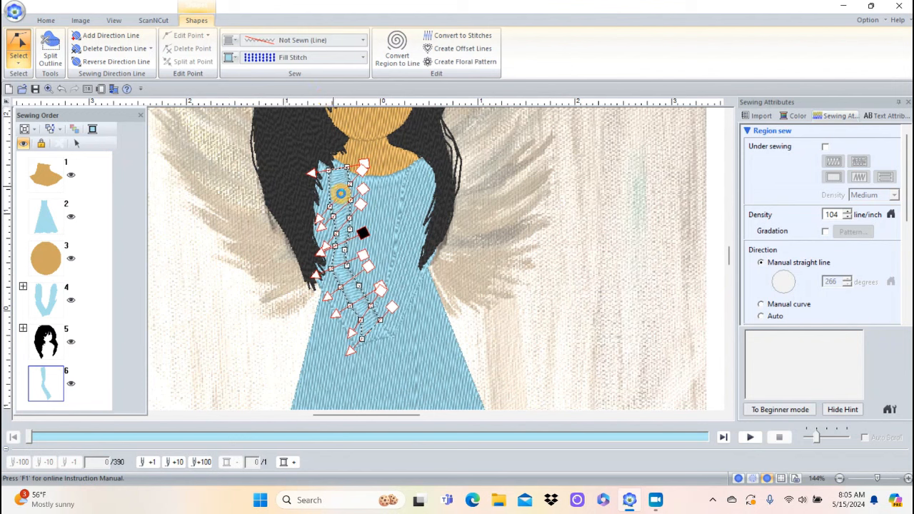
click(846, 219)
click(846, 219)
click(846, 219)
click(846, 219)
click(846, 219)
click(846, 219)
click(846, 219)
click(846, 219)
click(846, 219)
click(846, 219)
click(846, 219)
click(846, 219)
click(846, 219)
click(845, 219)
click(846, 219)
click(846, 219)
click(845, 220)
click(846, 219)
click(846, 220)
click(846, 219)
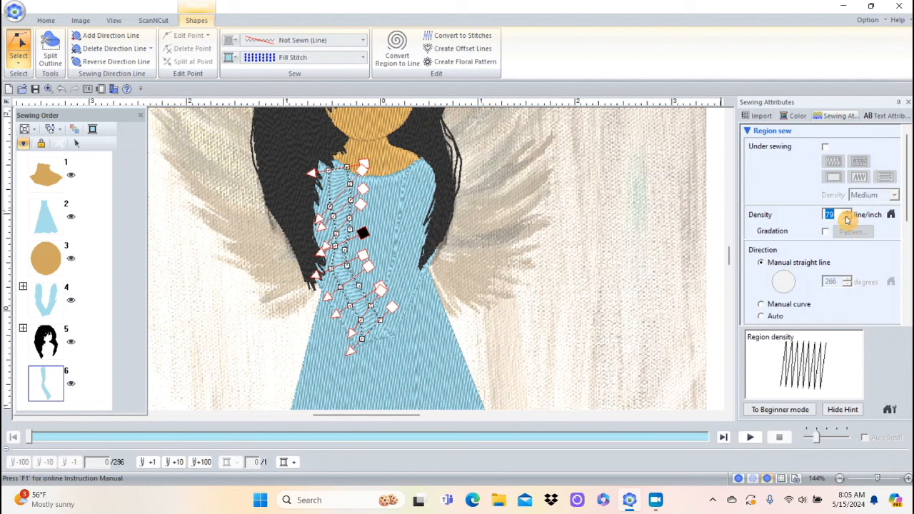
click(846, 219)
click(845, 219)
click(846, 219)
click(845, 219)
click(846, 219)
click(846, 219)
click(846, 219)
click(846, 219)
click(847, 220)
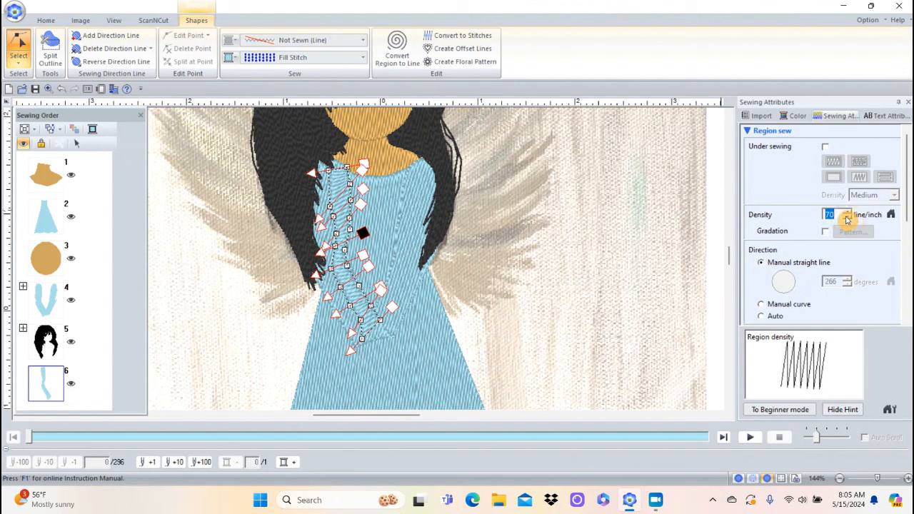
click(846, 219)
click(846, 219)
click(845, 219)
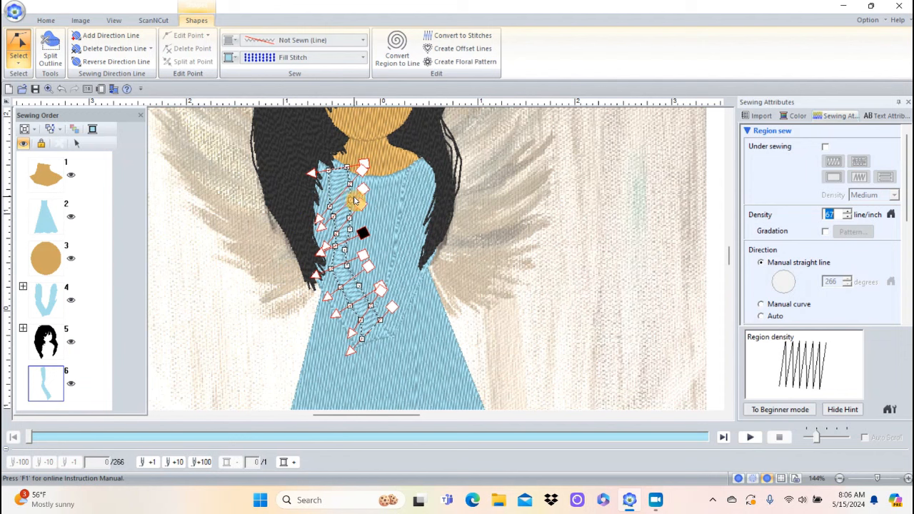
Step: Realign the sewing direction line just below the shading strip's shoulder end, and return to object selection
click(312, 199)
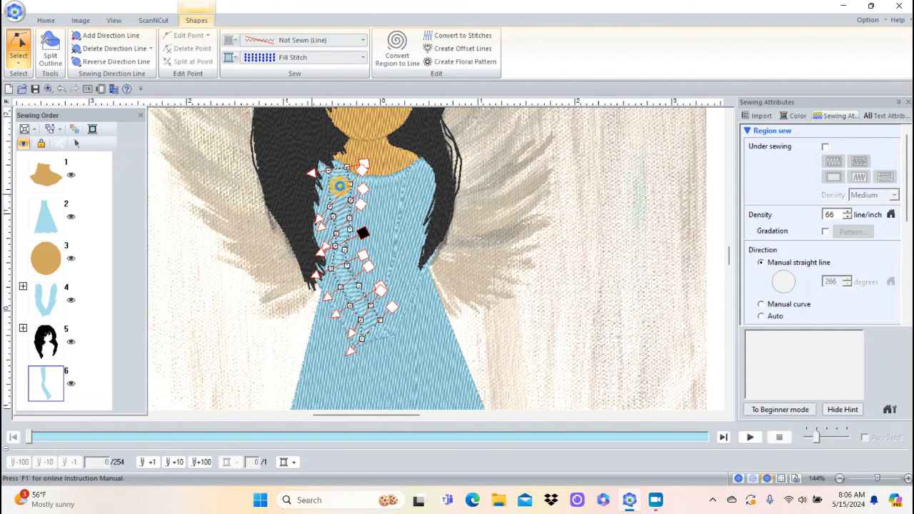
click(346, 197)
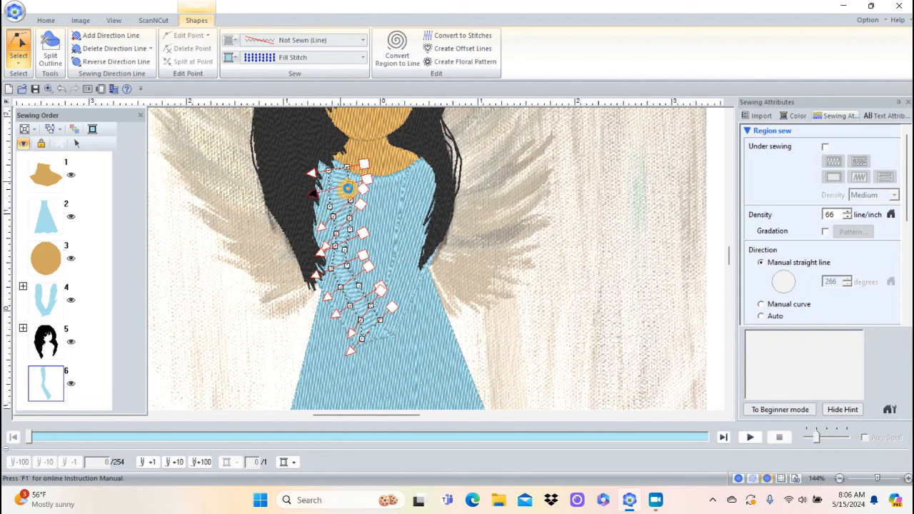
click(19, 61)
click(23, 92)
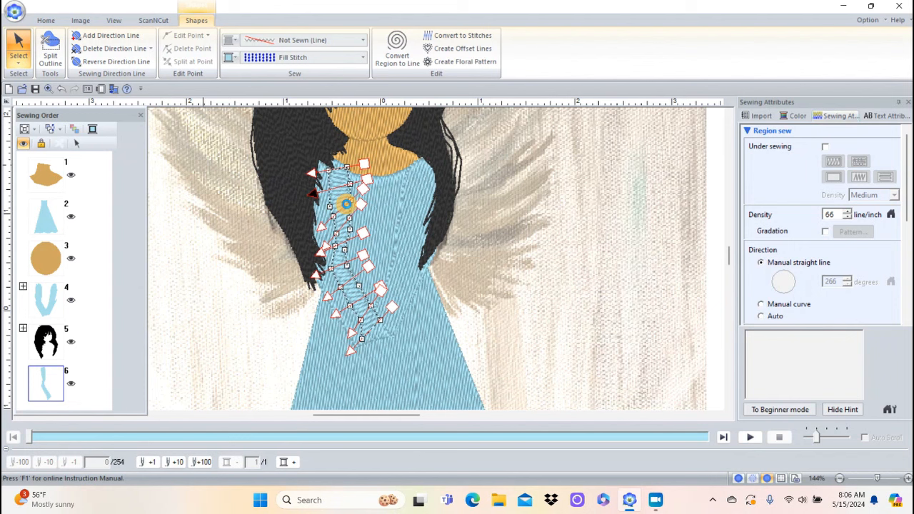
Step: Select the sleeve's shading strip and set its thread color to Brother Embroidery 019 Sky Blue
click(347, 203)
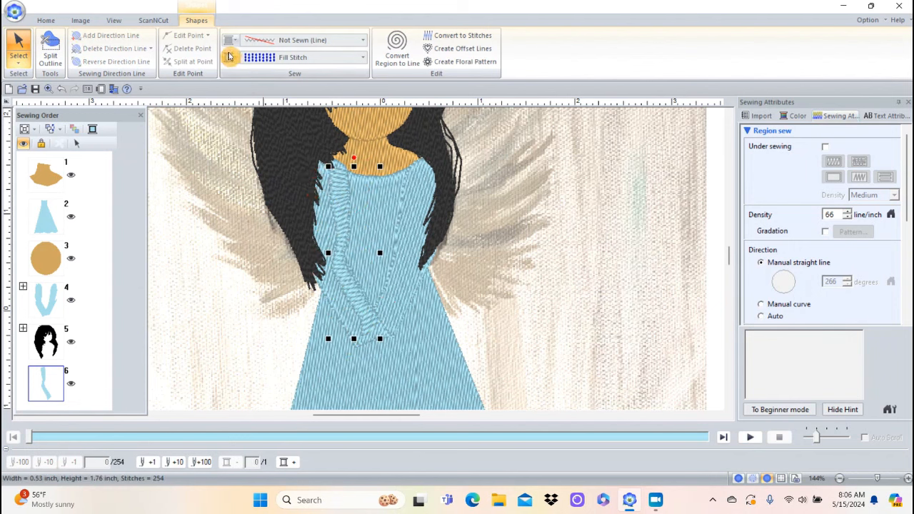
click(229, 57)
click(257, 186)
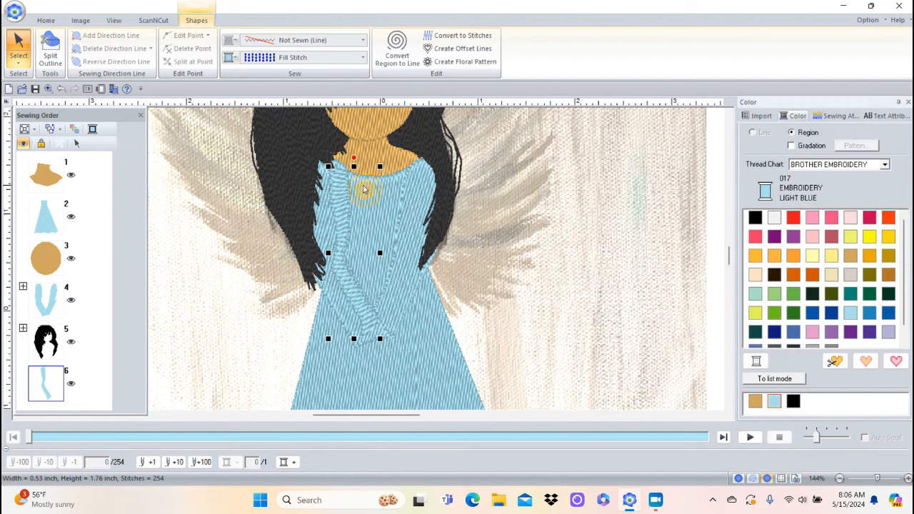
click(869, 312)
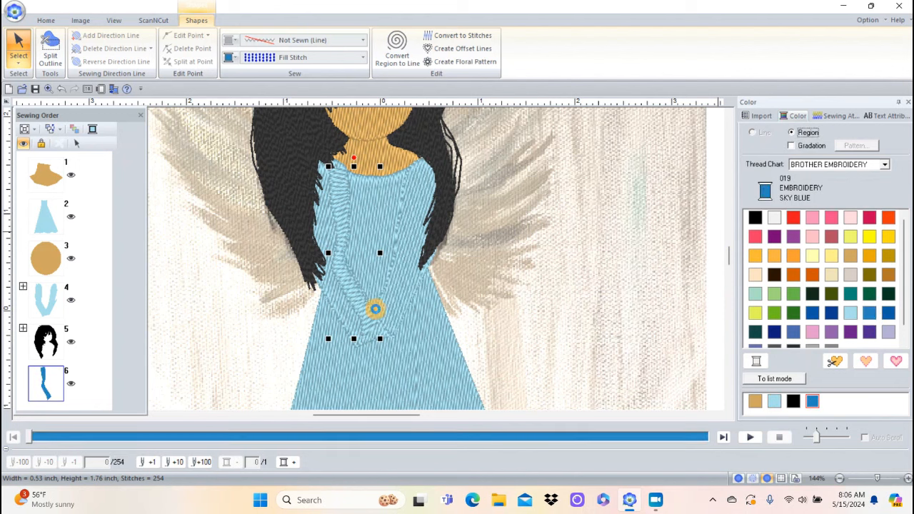
click(375, 308)
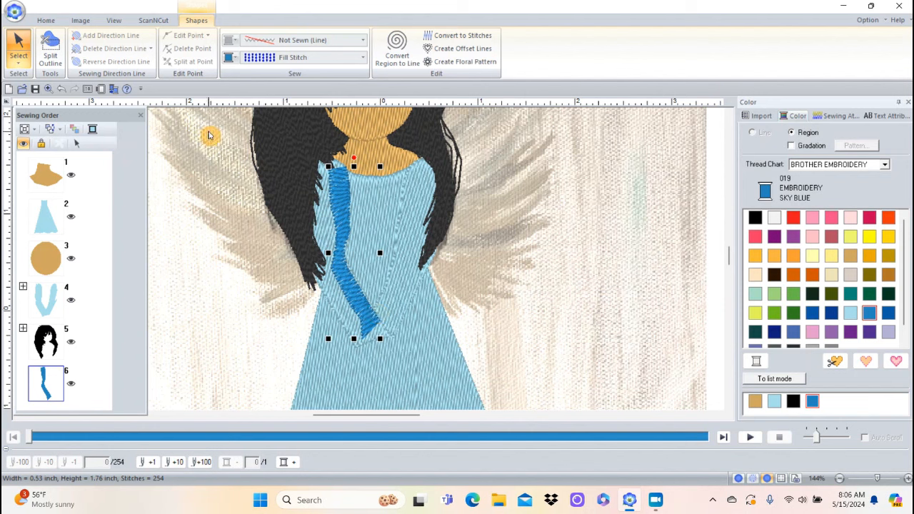
Step: Edit the blue strip's points and pull its outer shoulder point up to the sleeve's edge beside the neck
click(16, 65)
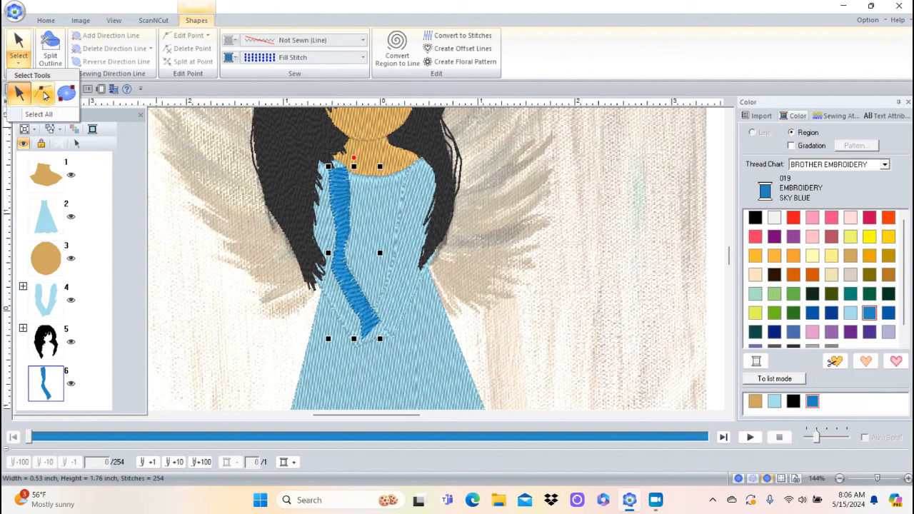
click(29, 80)
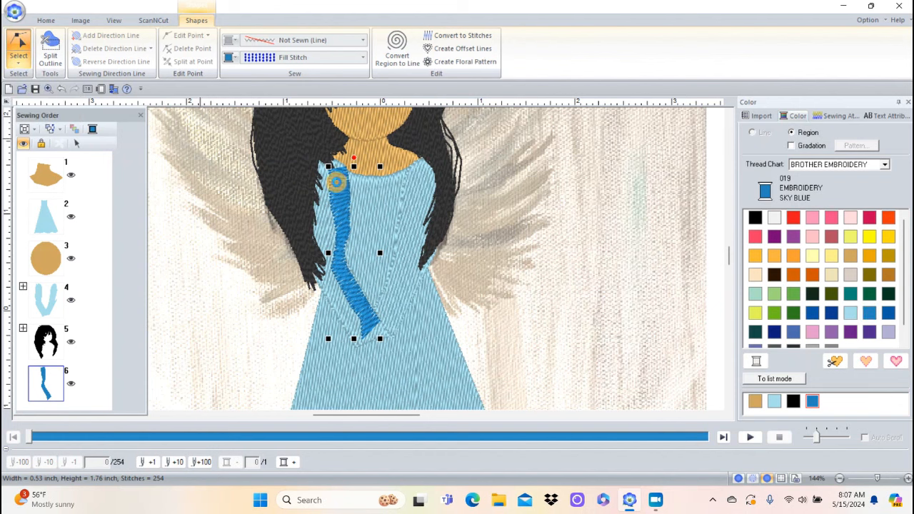
click(341, 181)
click(328, 170)
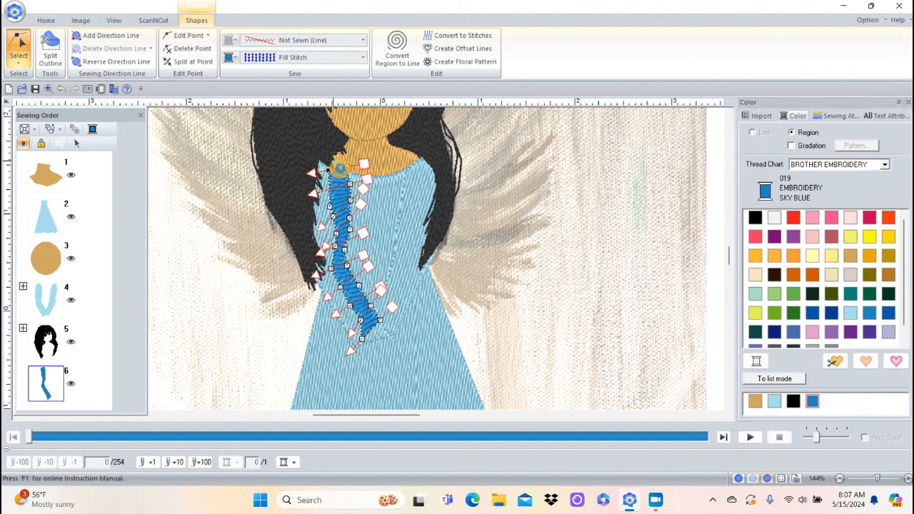
drag(340, 165, 332, 157)
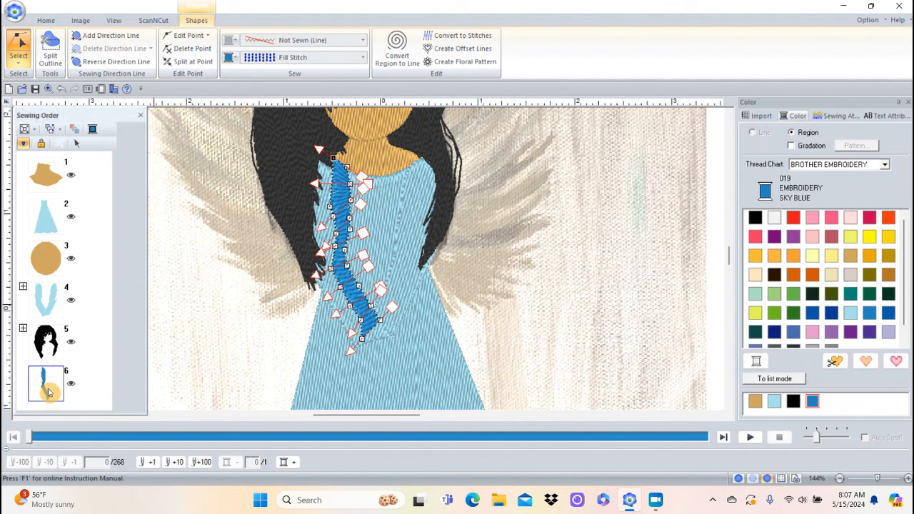
Step: Move the blue shading strip in the sewing order to between the sleeves and the black hair group
drag(49, 391, 47, 328)
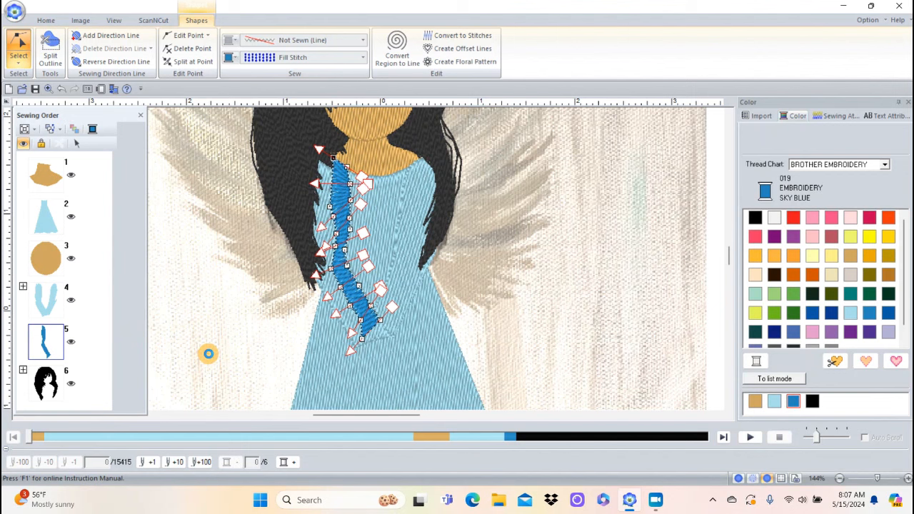
click(207, 353)
Step: Select the dress and change its fill thread color to white
click(342, 302)
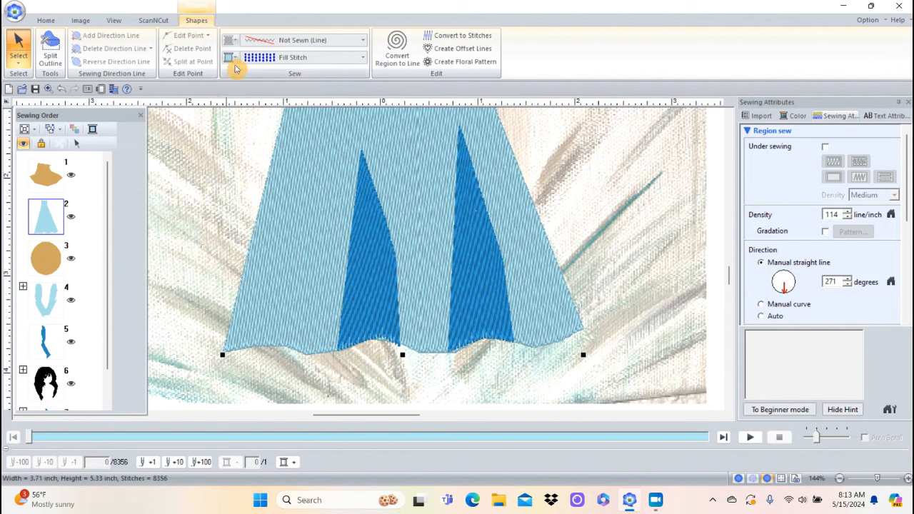
click(228, 60)
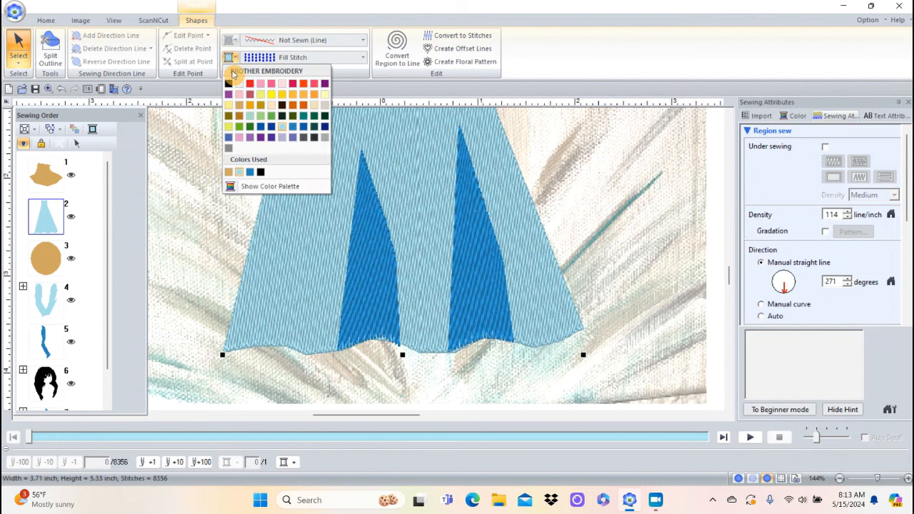
click(238, 83)
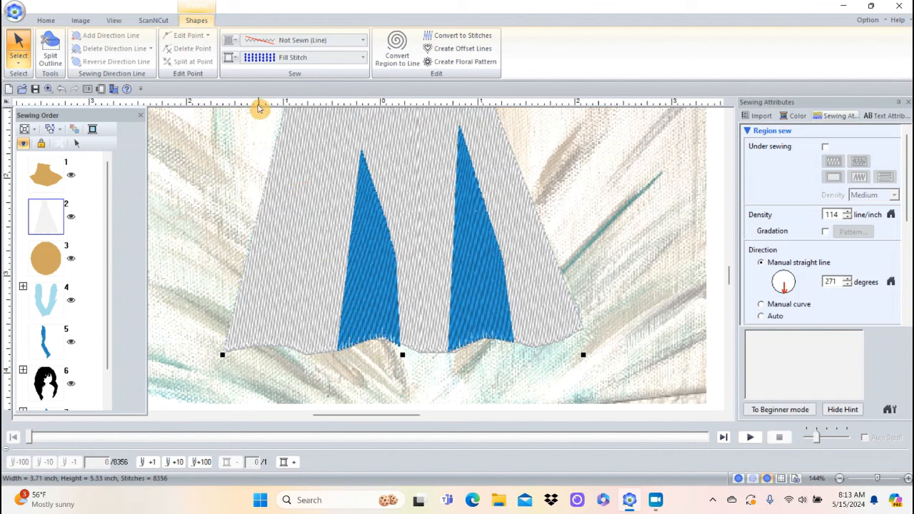
Step: Undo the dress's recoloring to white and deselect the dress
click(54, 21)
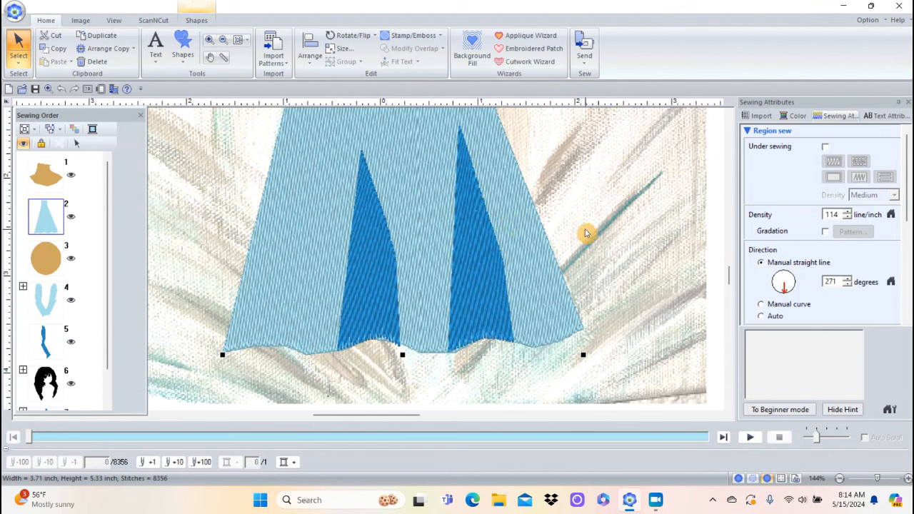
click(637, 230)
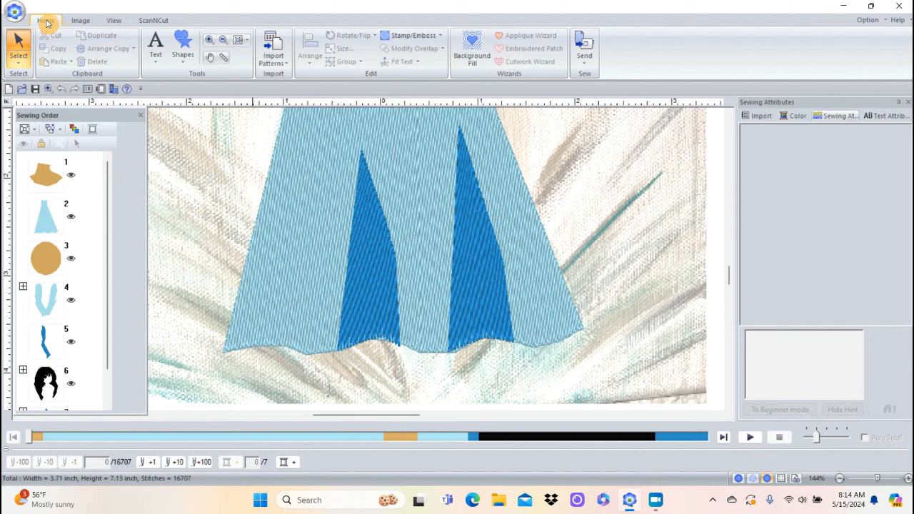
Step: Draw a white satin strip about 2.3 inches tall with straight Manual Punch along the inner edge of the skirt's left blue fold
click(183, 63)
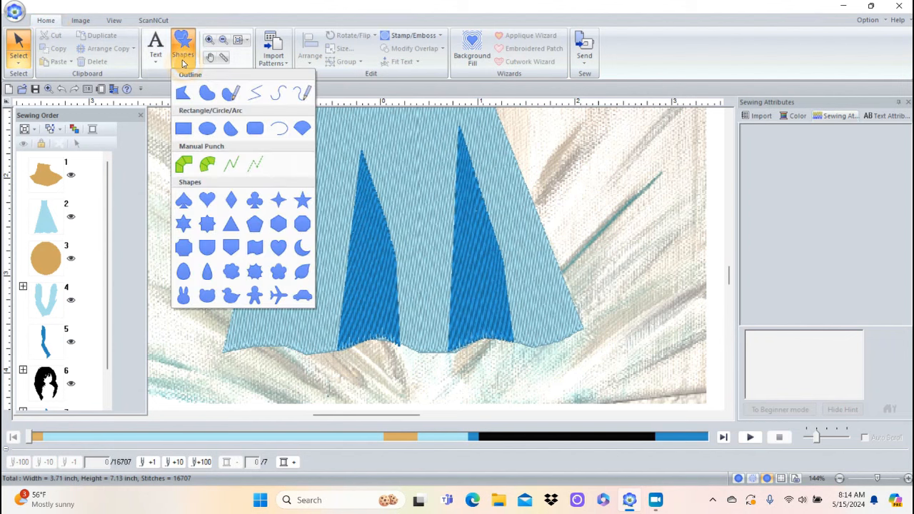
click(186, 164)
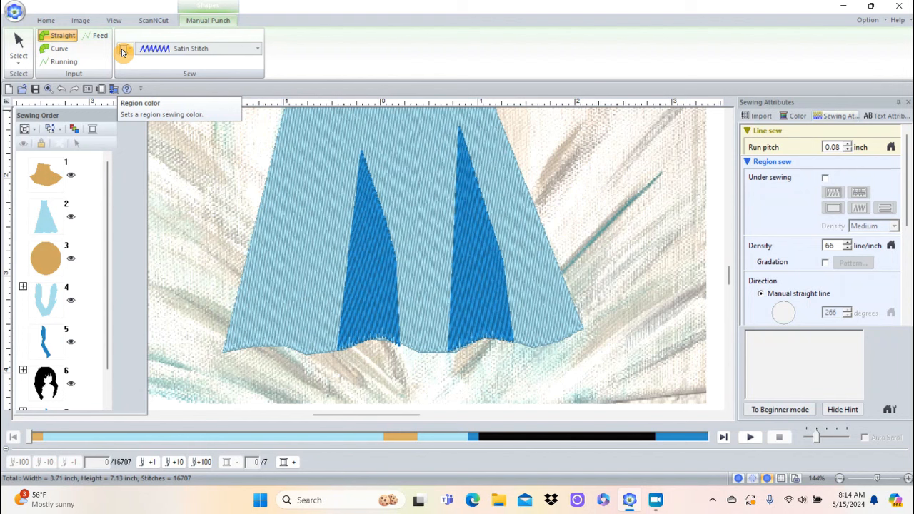
click(321, 351)
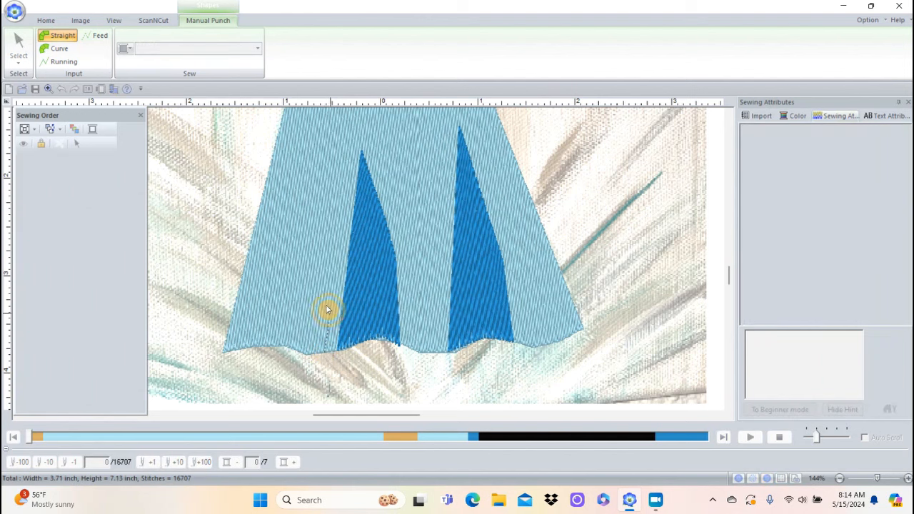
click(337, 207)
click(339, 350)
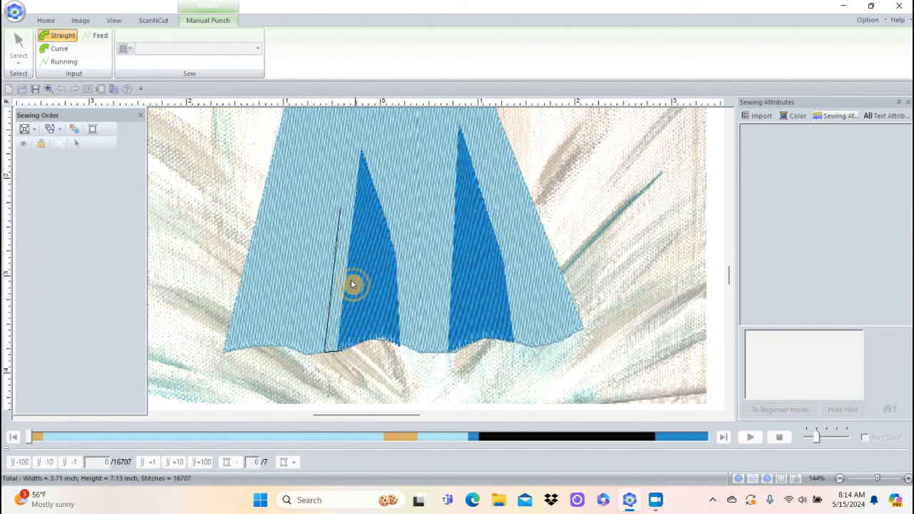
click(346, 154)
click(350, 348)
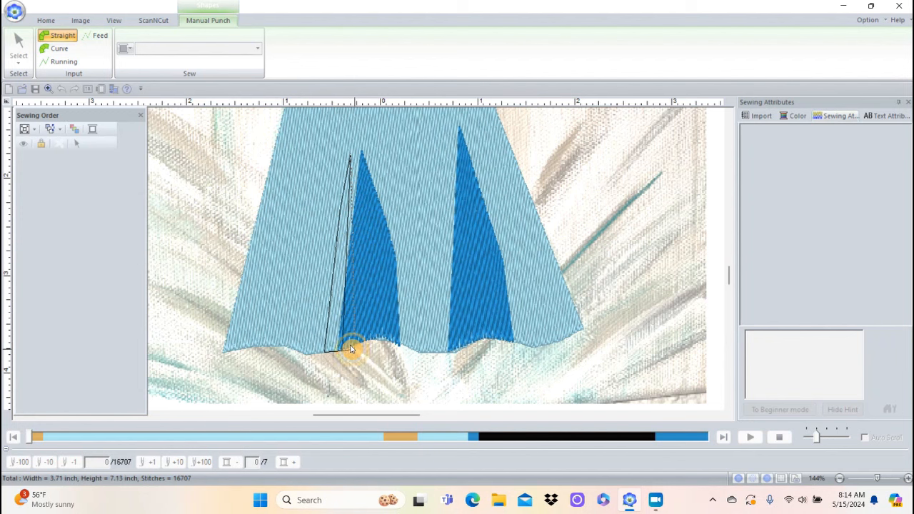
double_click(353, 128)
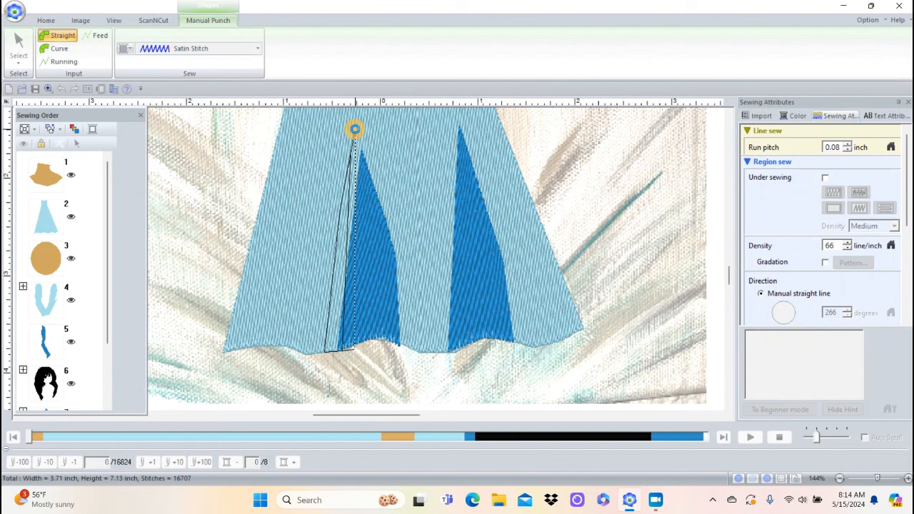
click(354, 130)
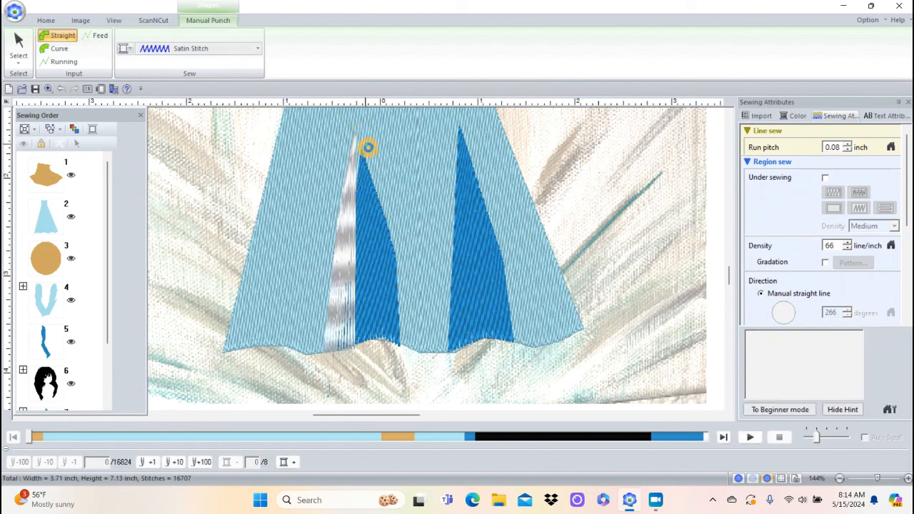
Step: Edit the left white strip's points and shift its top tip sideways to sit above the blue fold's peak
click(19, 62)
click(44, 98)
click(343, 271)
click(356, 130)
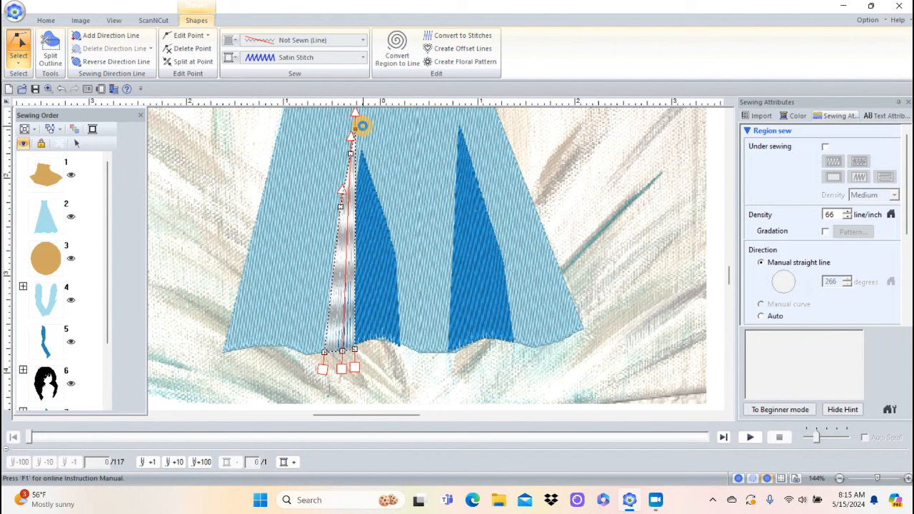
drag(355, 130, 362, 127)
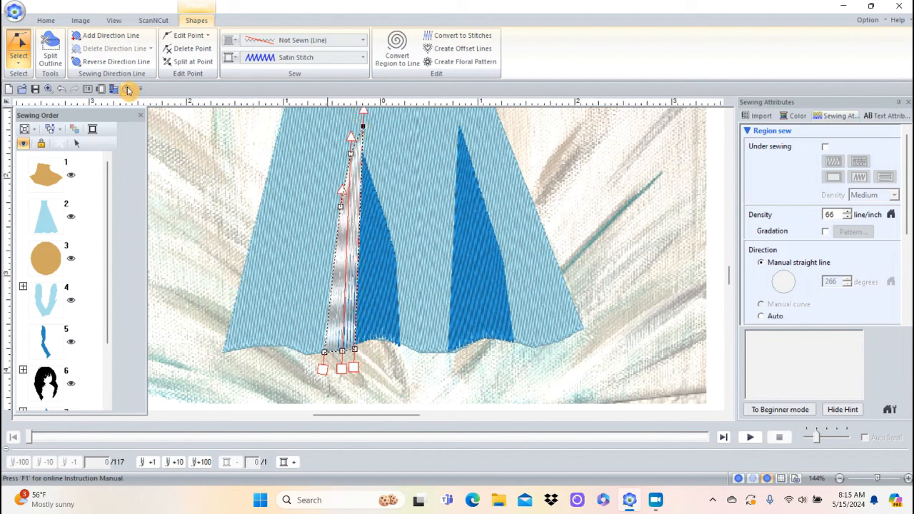
click(23, 66)
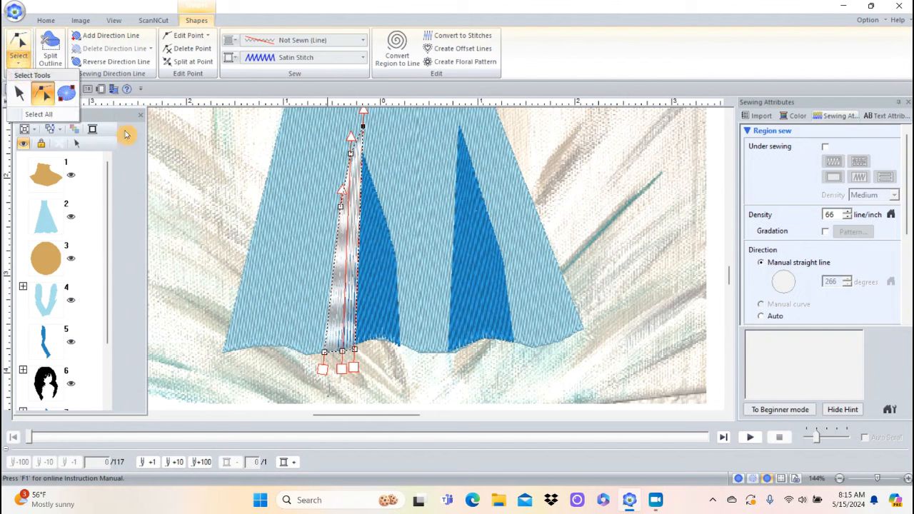
click(24, 63)
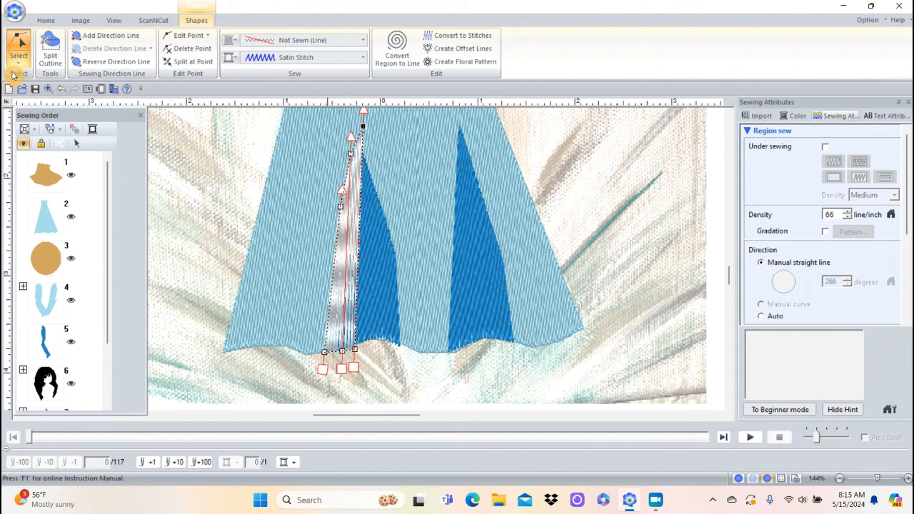
click(19, 66)
click(19, 94)
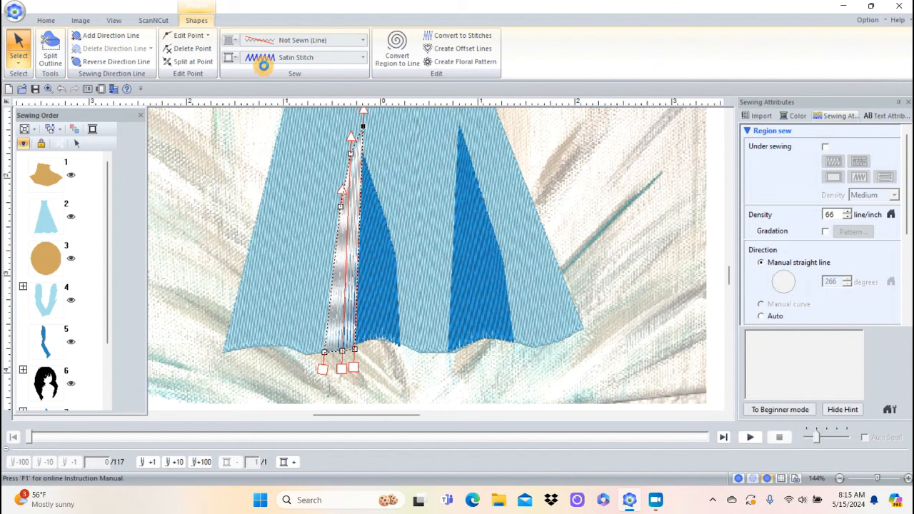
click(128, 35)
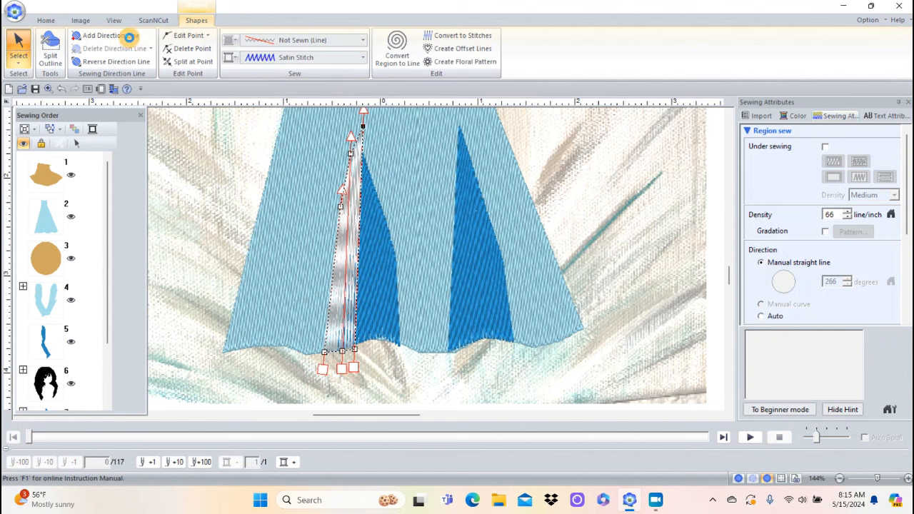
Step: Draw a second white satin strip about 2 inches tall with straight Manual Punch along the left edge of the right blue fold
click(51, 22)
click(183, 49)
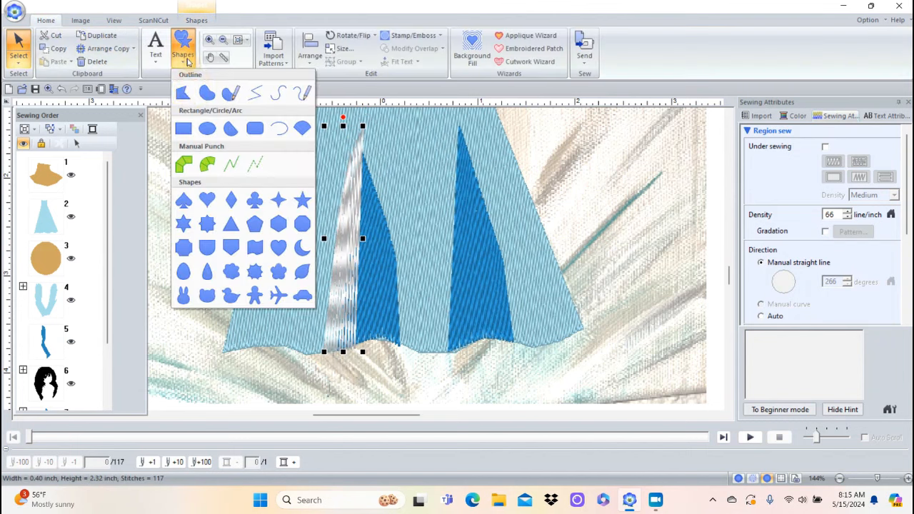
click(184, 165)
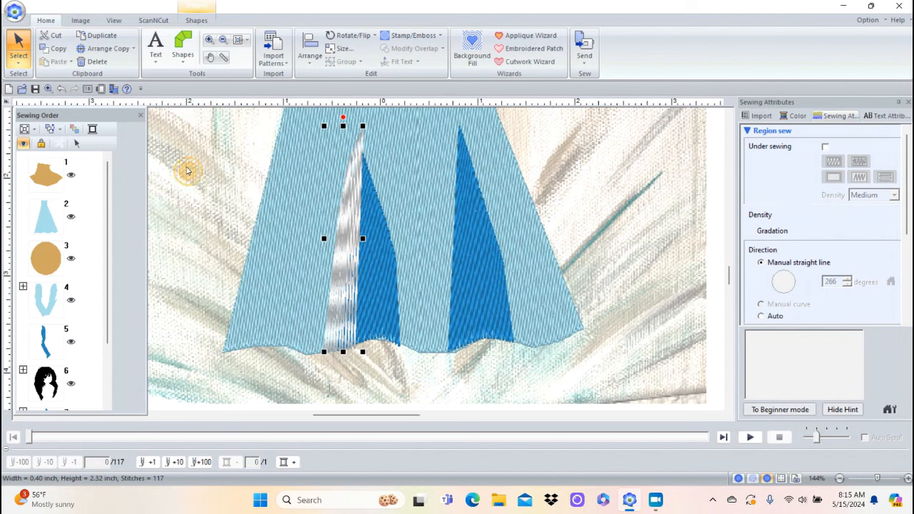
click(441, 352)
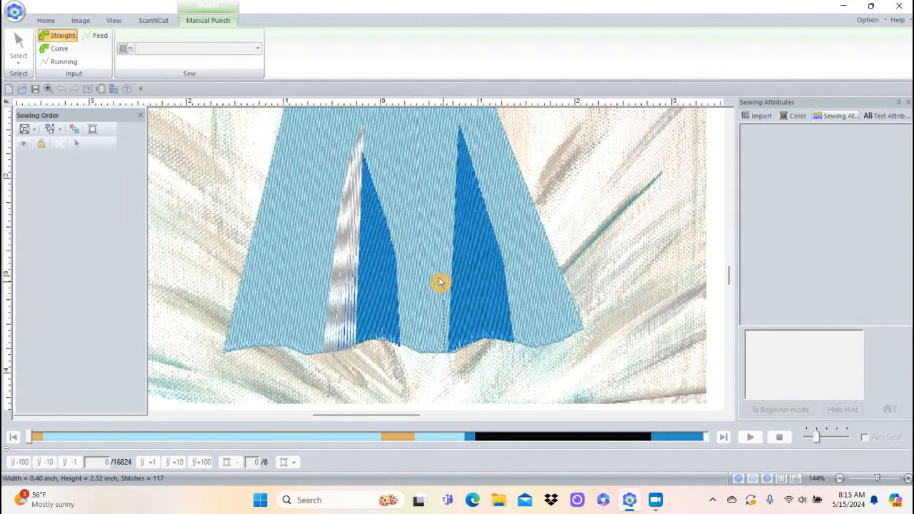
click(449, 334)
click(451, 208)
click(454, 352)
double_click(459, 154)
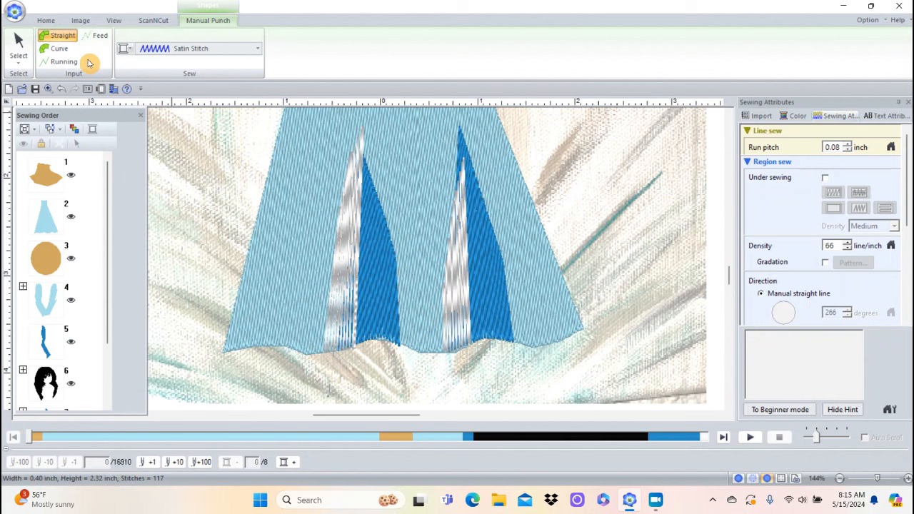
Step: Widen the second white strip's base by moving its two bottom corner points outward along the hem
click(23, 64)
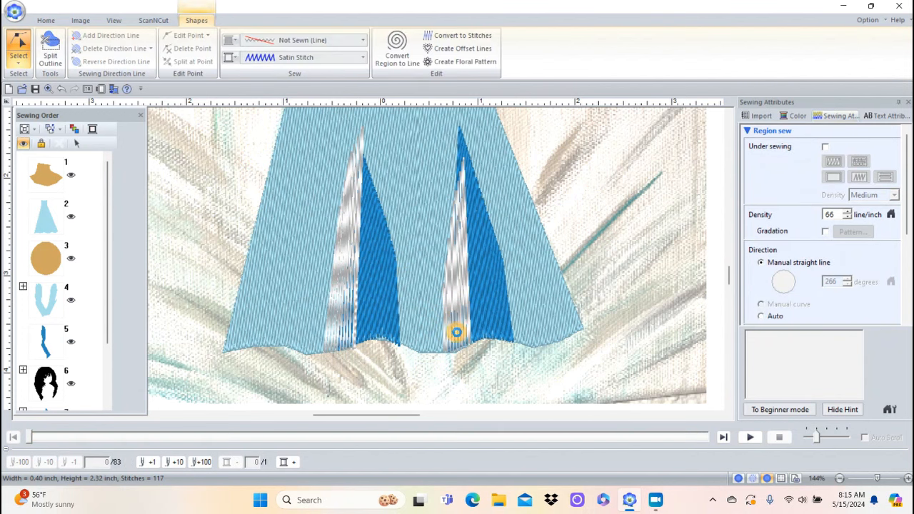
click(455, 336)
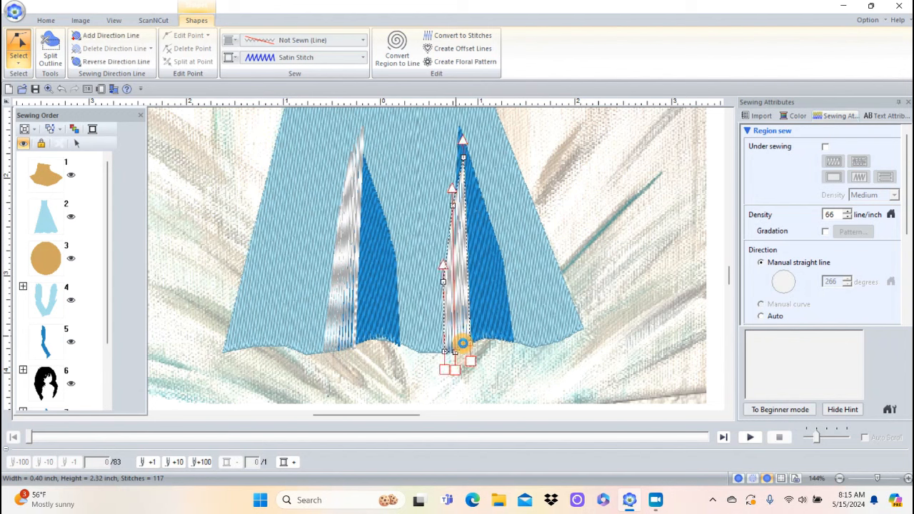
click(444, 353)
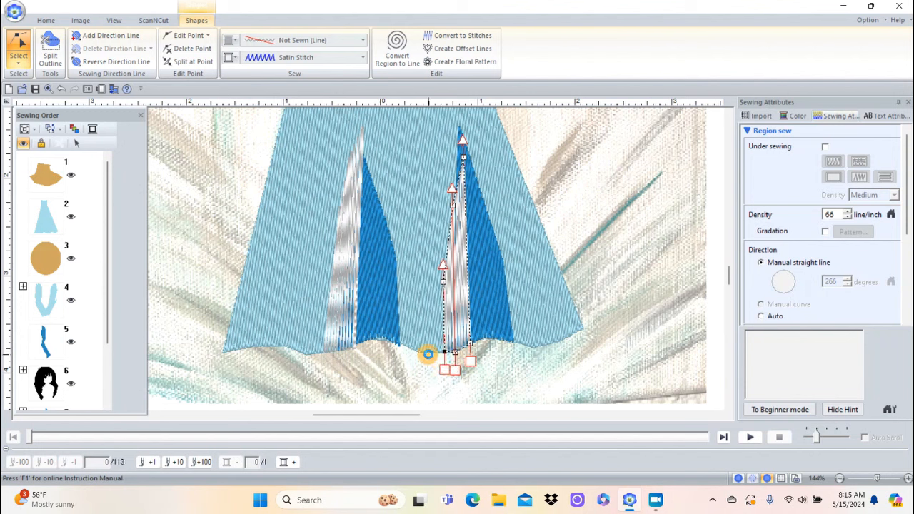
drag(444, 353, 428, 354)
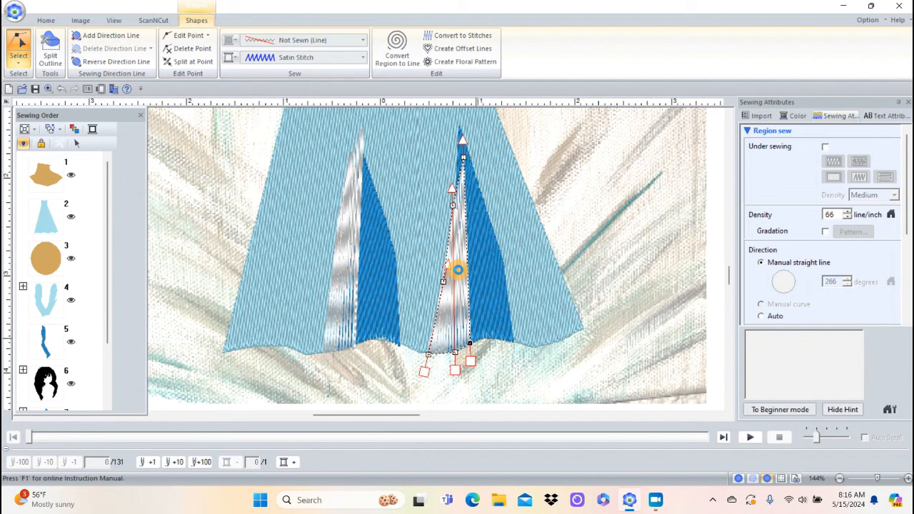
click(15, 65)
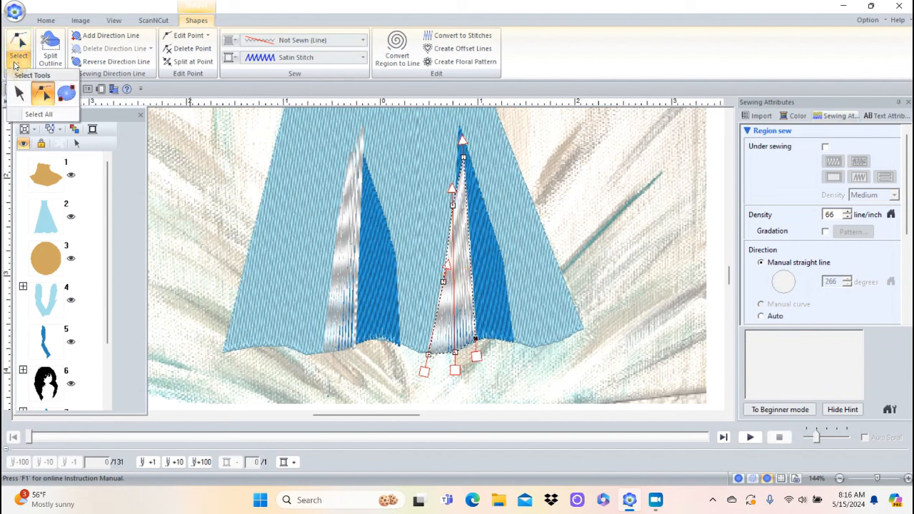
click(19, 96)
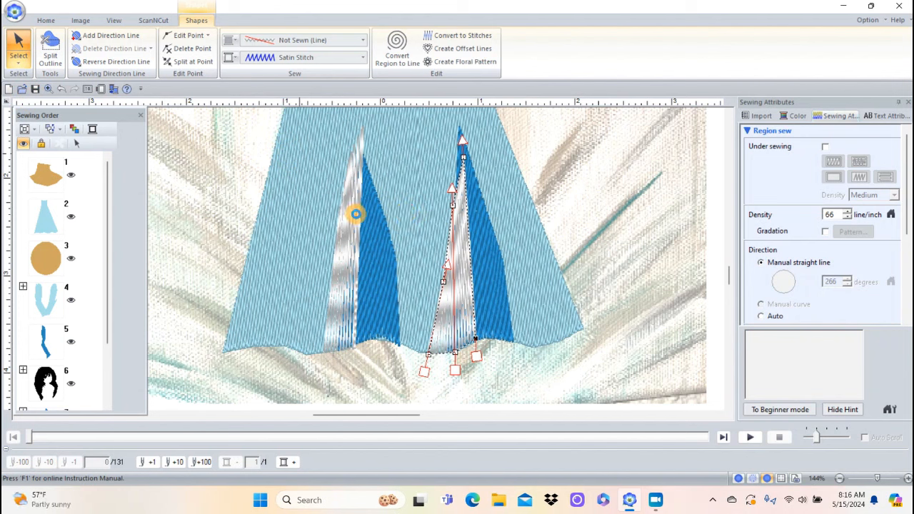
Step: Change the region sewing type of both white skirt strips to Fill Stitch
click(356, 213)
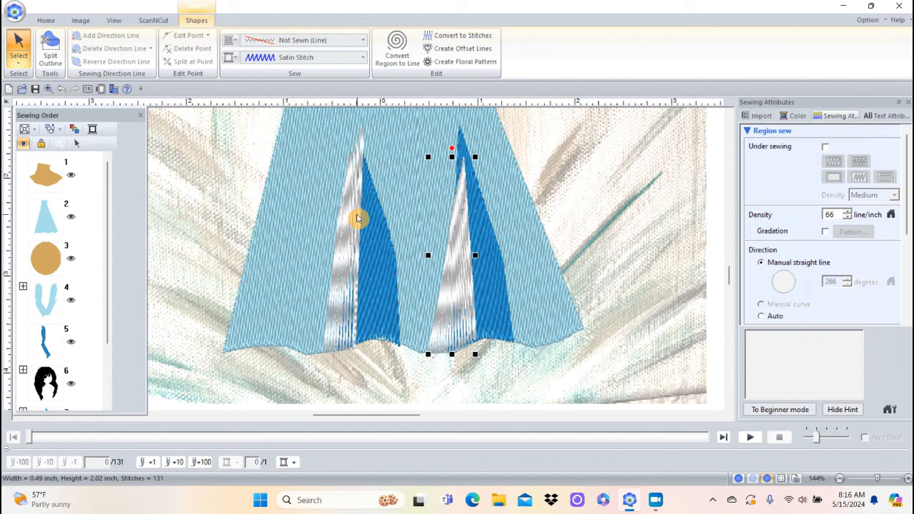
click(363, 57)
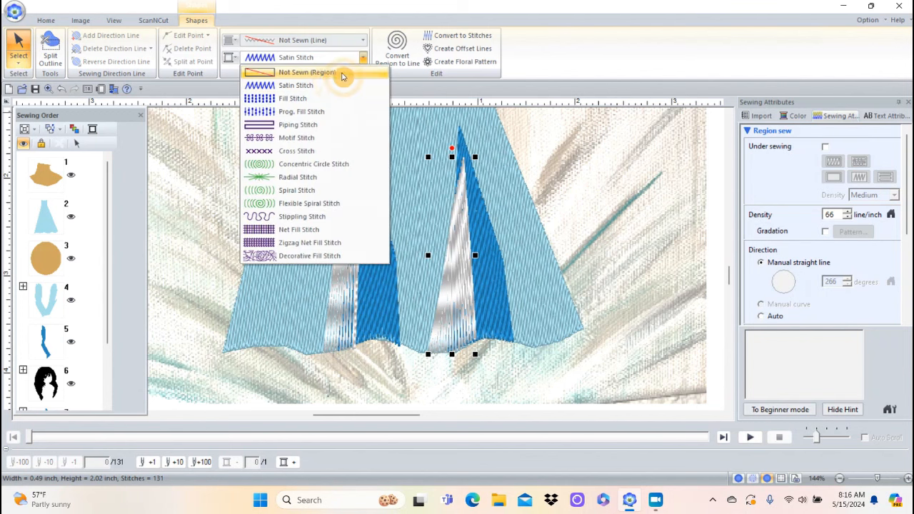
click(299, 98)
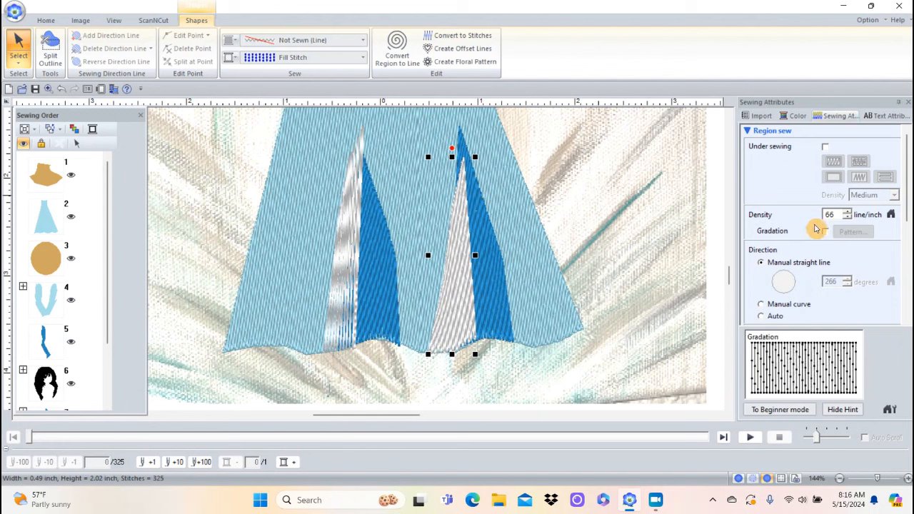
click(343, 256)
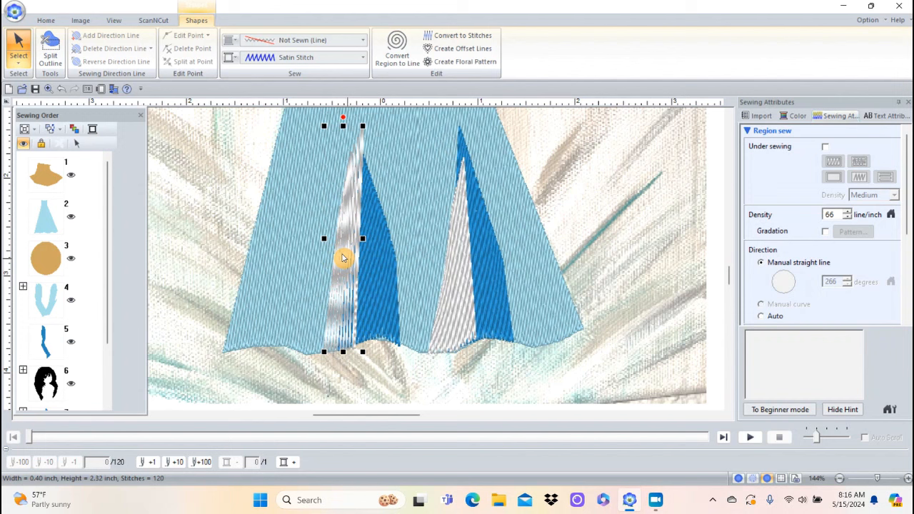
click(363, 57)
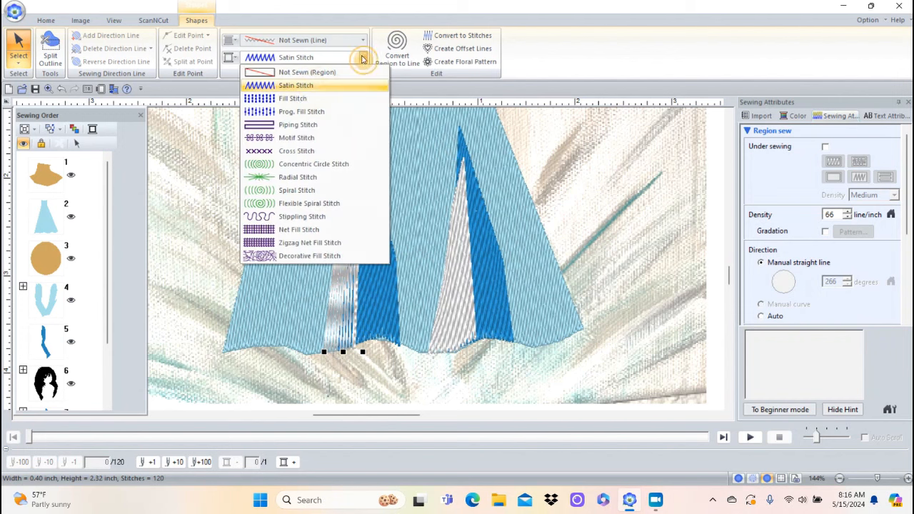
click(297, 98)
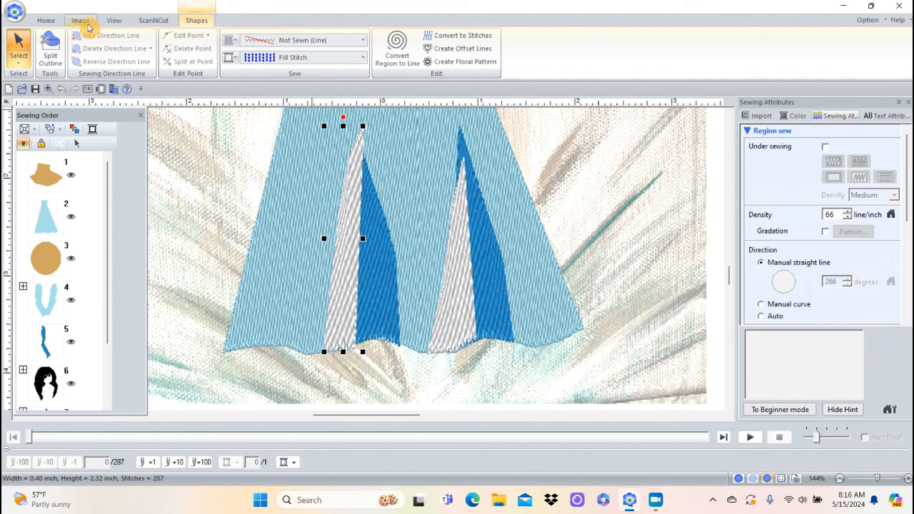
Step: View the whole design page and zoom in on the angel's head, upper body and wings
click(45, 20)
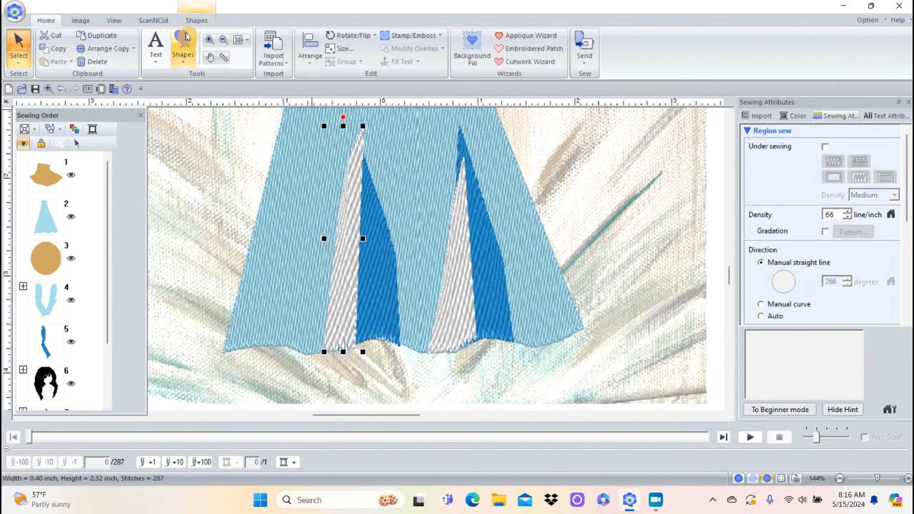
click(239, 40)
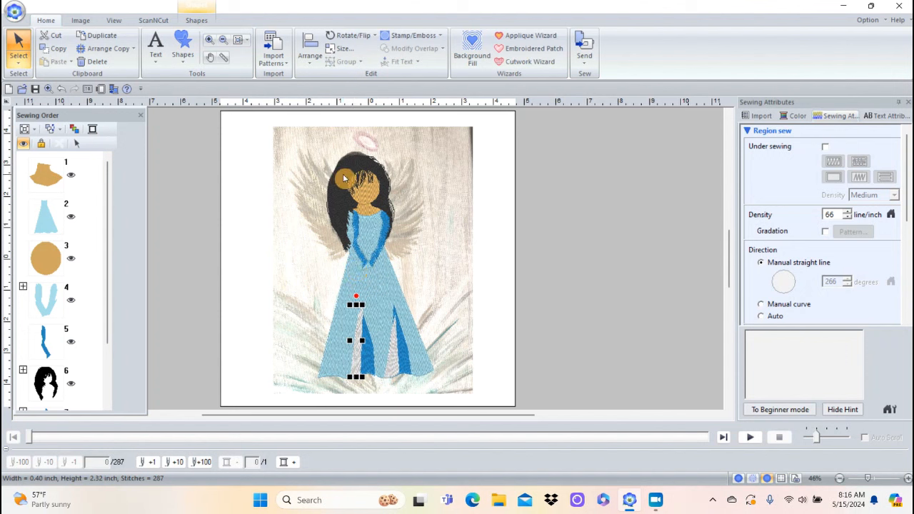
click(209, 40)
drag(280, 139, 451, 280)
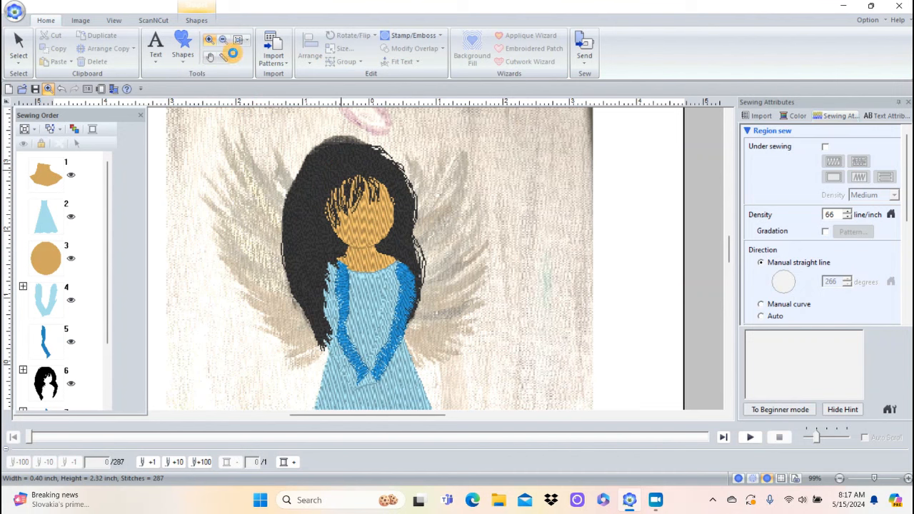
click(208, 41)
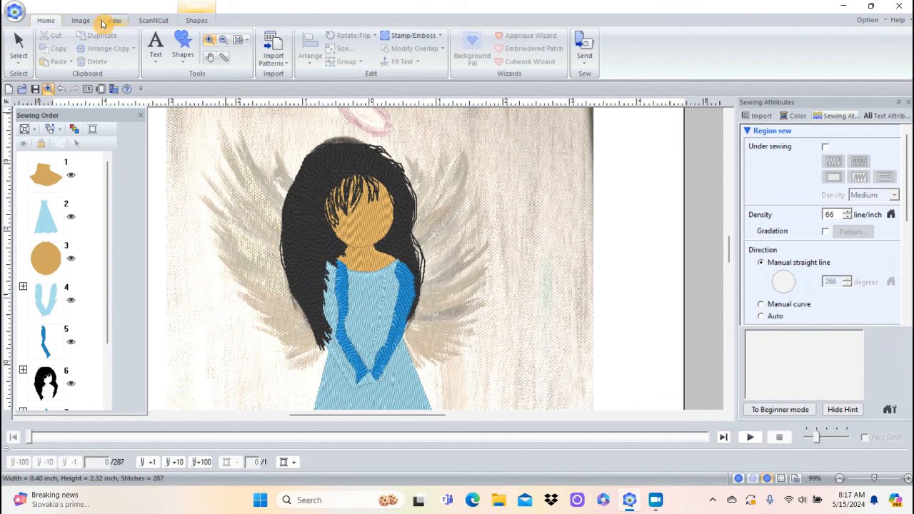
Step: Set up a straight Manual Punch in Satin Stitch with Feathered edge enabled only for the second, lower side of the region
click(183, 45)
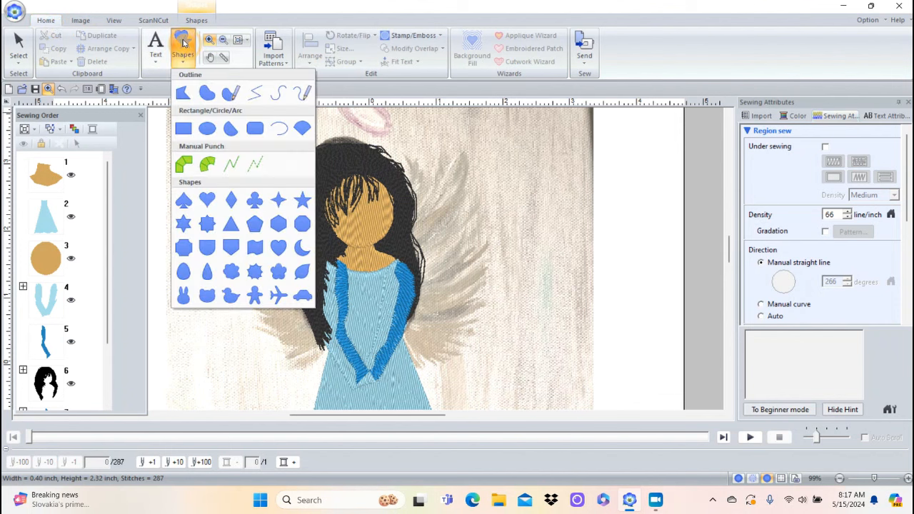
click(184, 166)
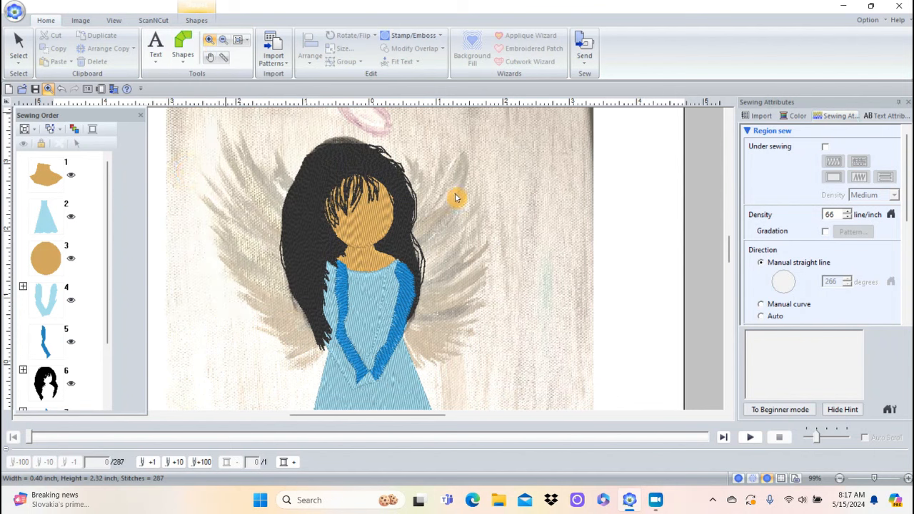
click(411, 187)
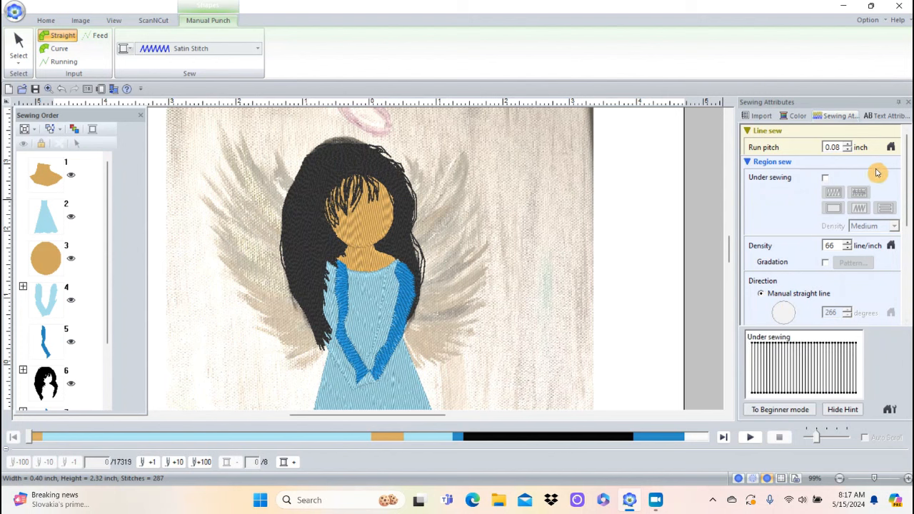
drag(904, 187, 899, 279)
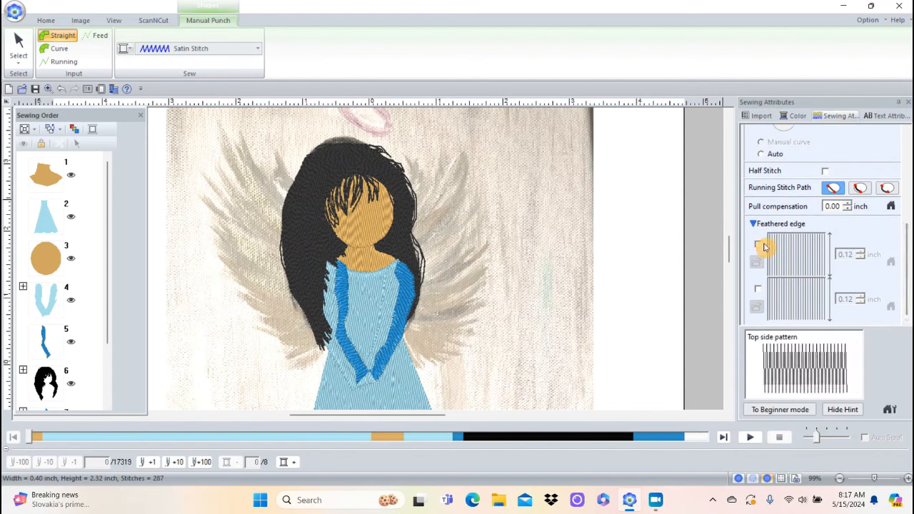
click(758, 290)
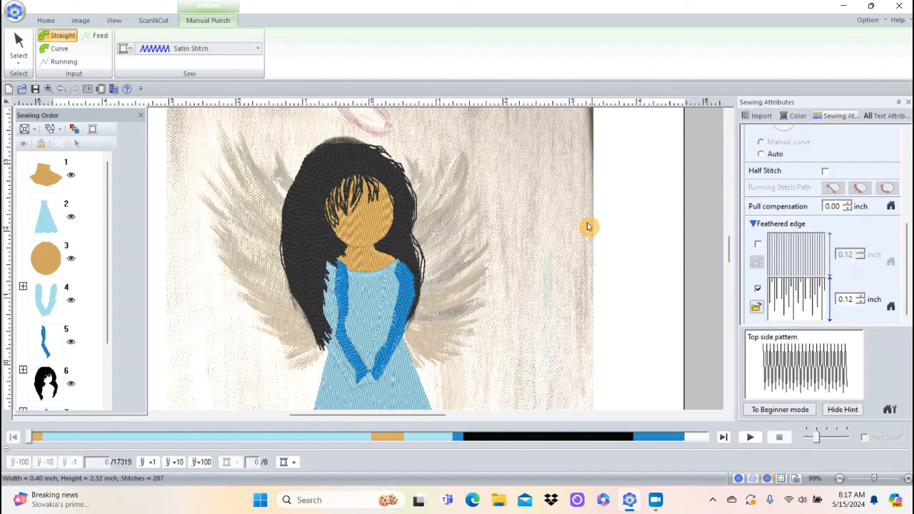
Step: Punch the first white satin feather, about 0.49 inch wide and 0.89 inch tall, at the right wing's top beside the hair
click(398, 190)
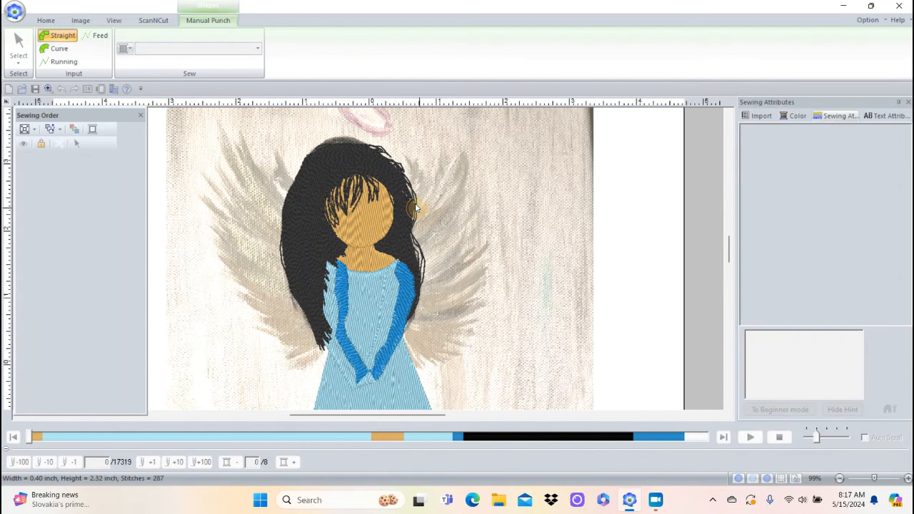
click(413, 174)
click(435, 179)
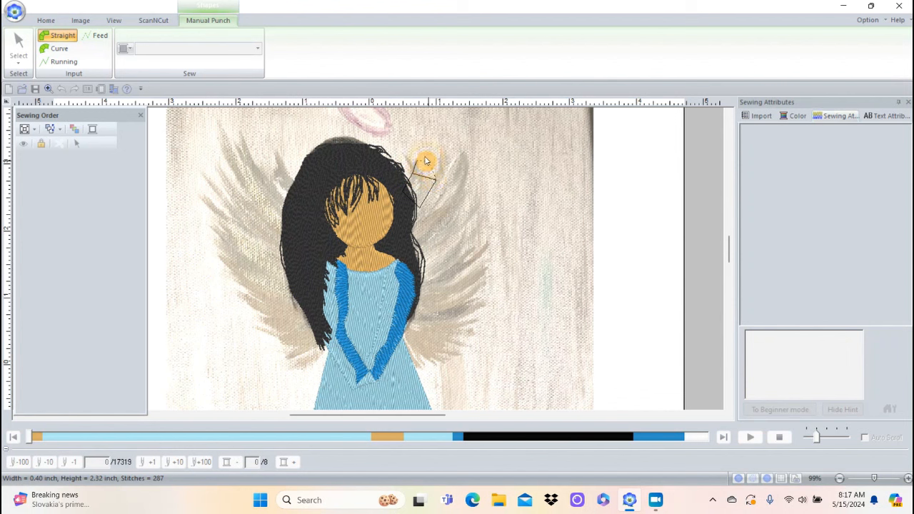
click(416, 155)
click(417, 155)
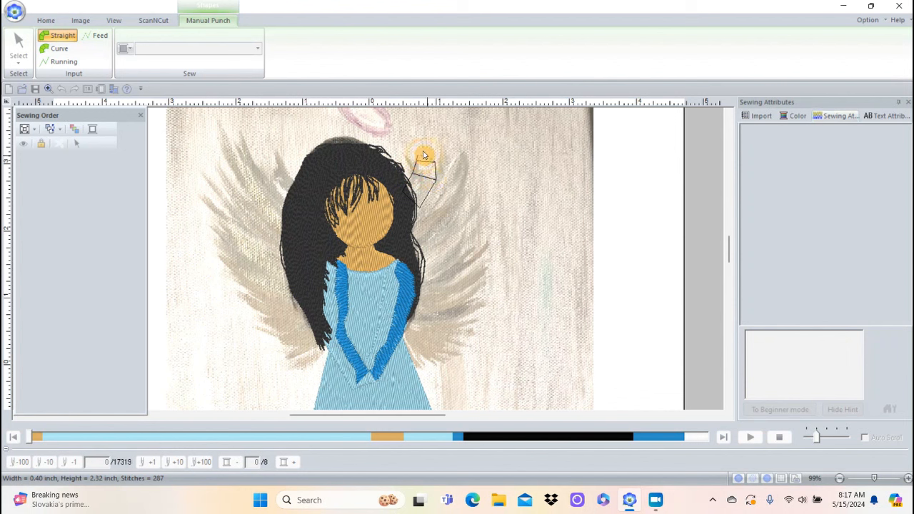
click(430, 155)
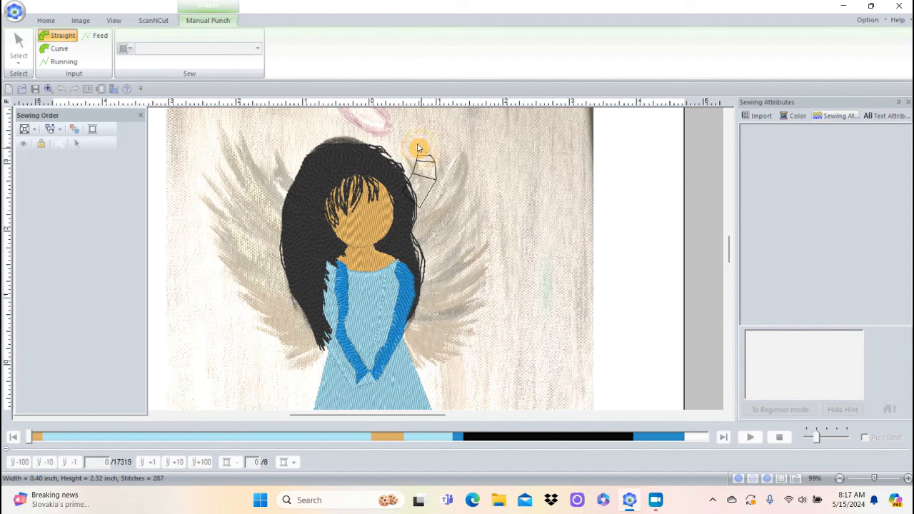
double_click(421, 147)
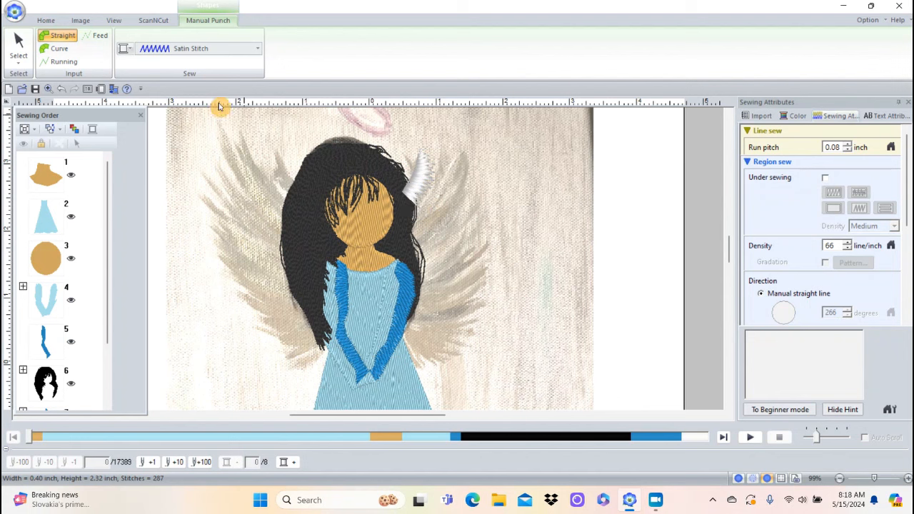
Step: Move the first feather's lowest corner point down and inward over the hair, making the feather about 0.98 inch tall
click(18, 44)
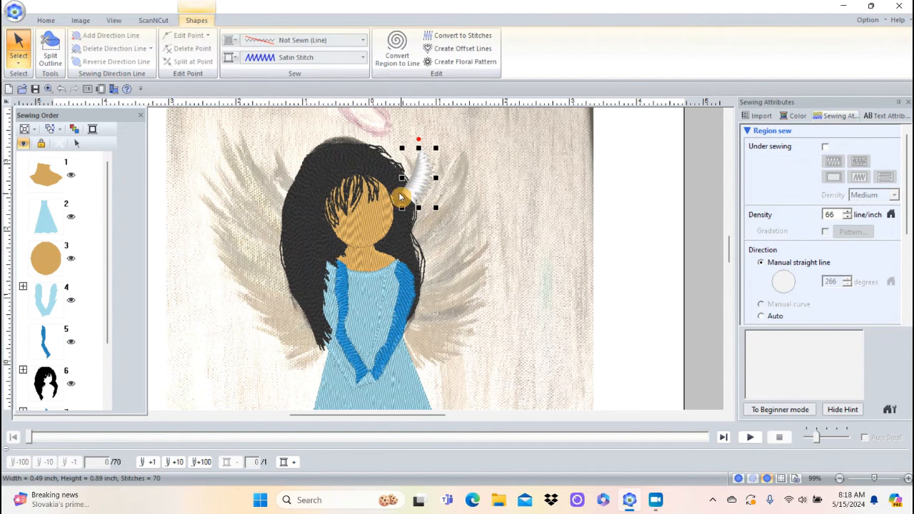
click(19, 64)
click(43, 95)
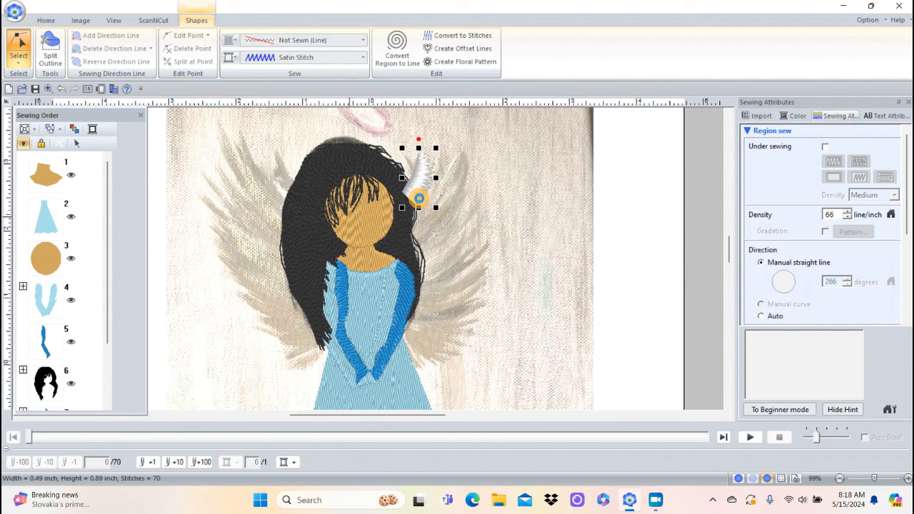
click(420, 206)
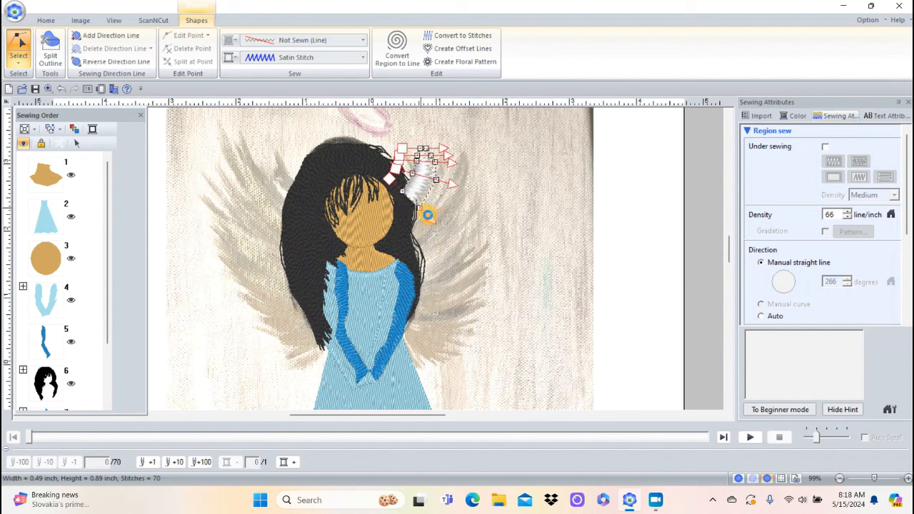
drag(420, 208, 411, 214)
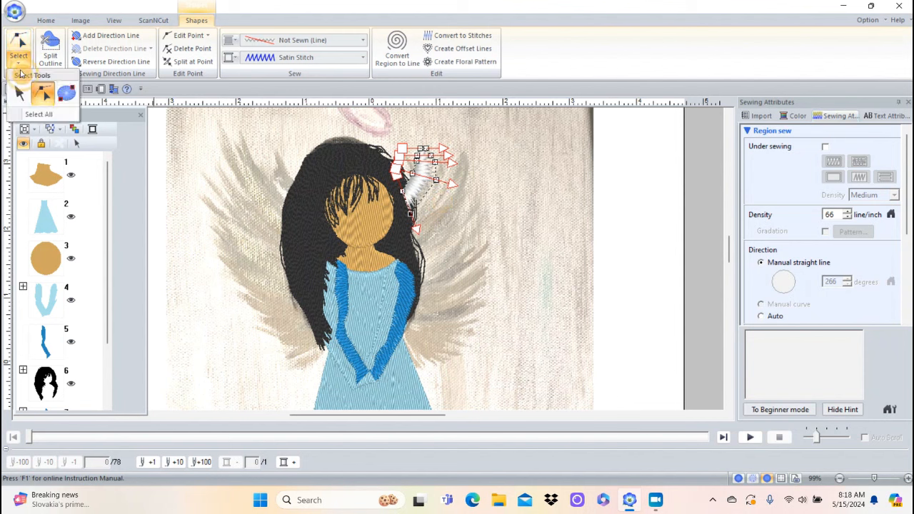
click(21, 61)
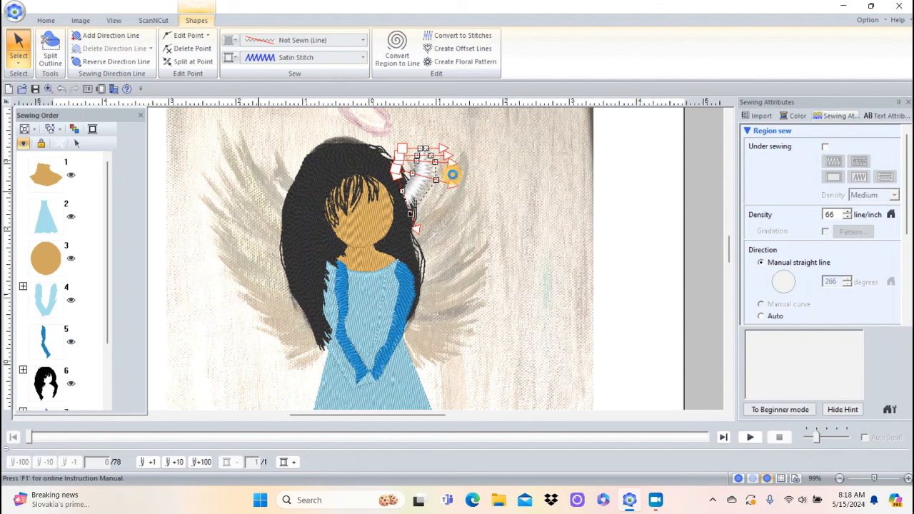
click(425, 164)
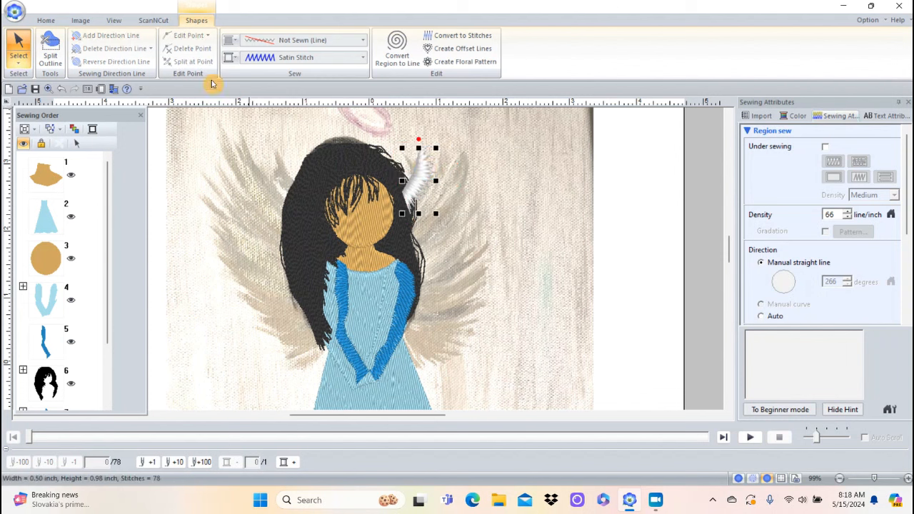
Step: Punch a second curved white satin feather below the first with straight Manual Punch, from the hair edge up to a narrow tip
click(46, 20)
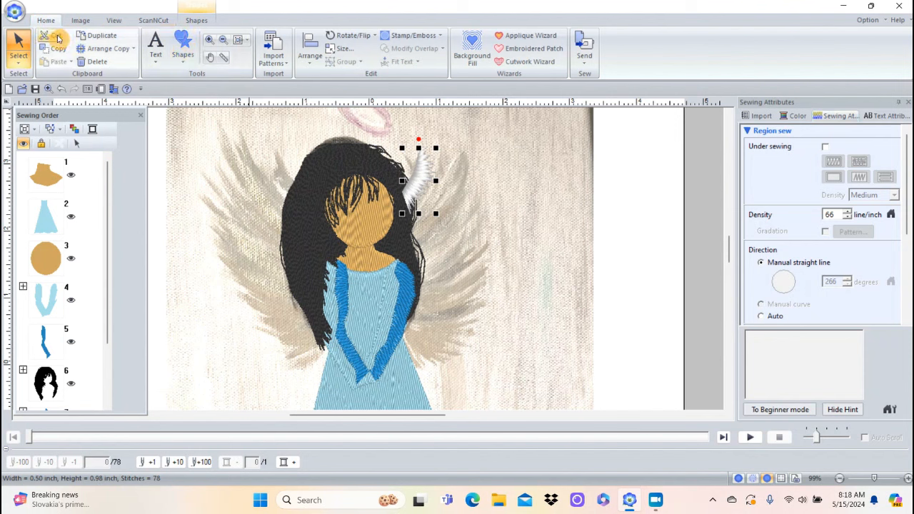
click(208, 40)
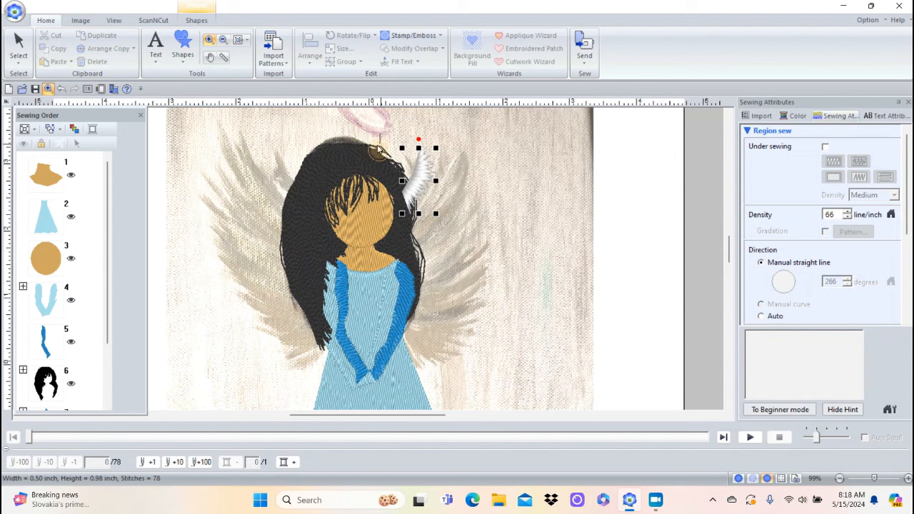
click(507, 271)
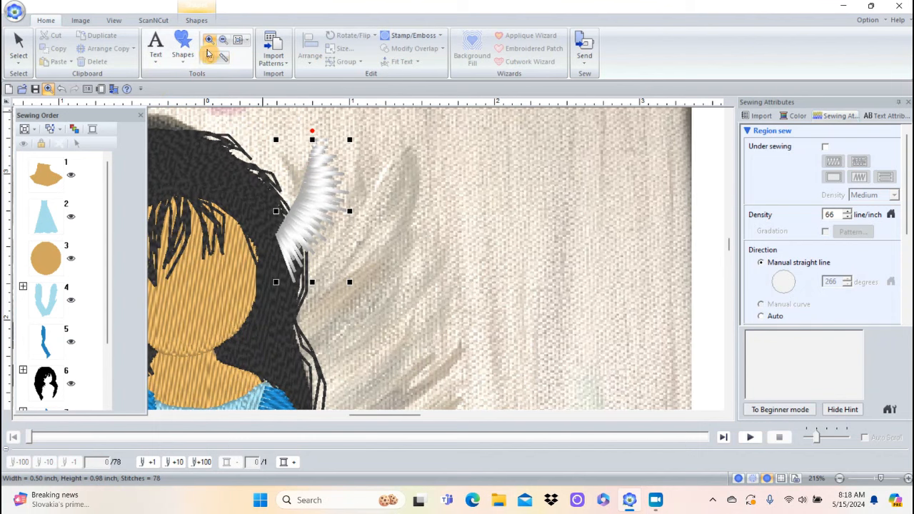
click(184, 60)
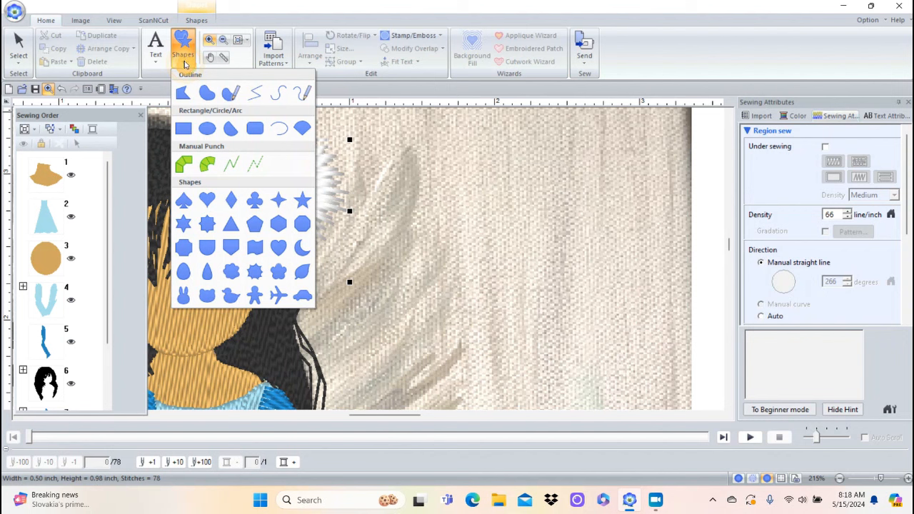
click(184, 167)
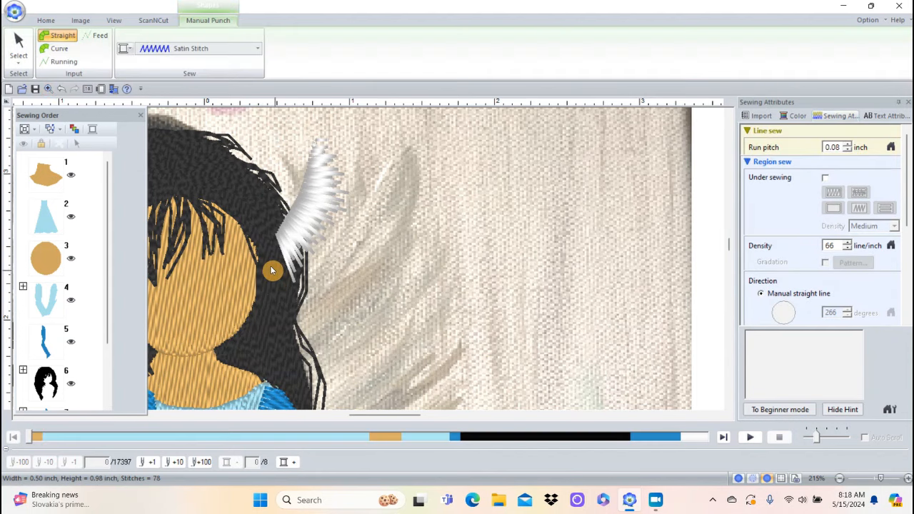
click(271, 269)
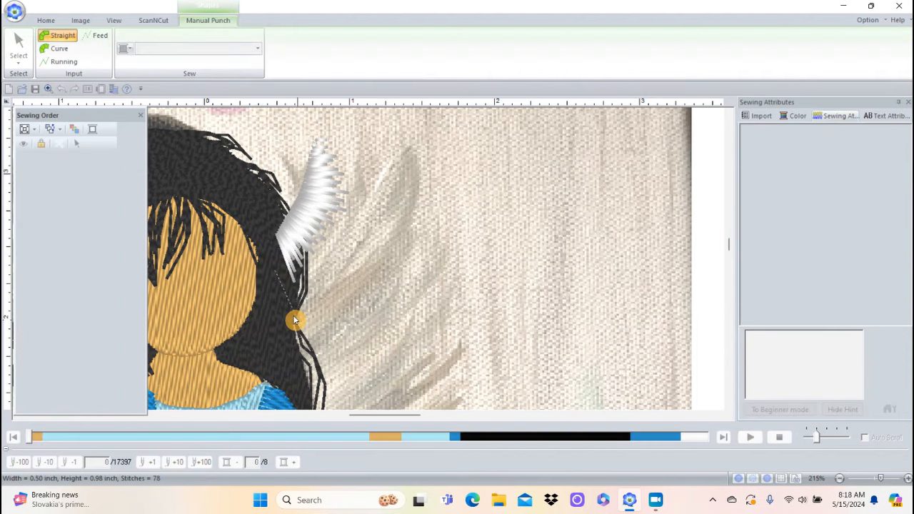
click(302, 248)
click(340, 287)
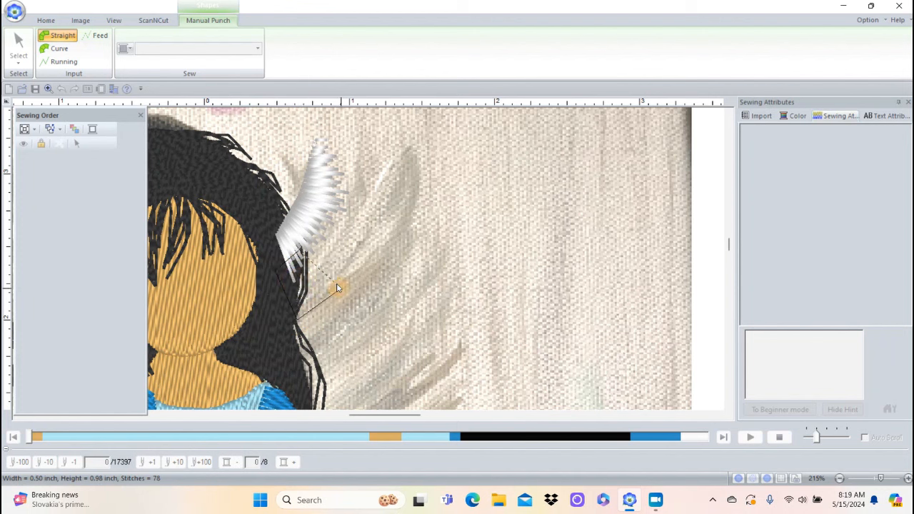
click(321, 229)
click(371, 259)
click(352, 200)
click(381, 211)
click(357, 183)
click(376, 186)
click(362, 161)
click(369, 161)
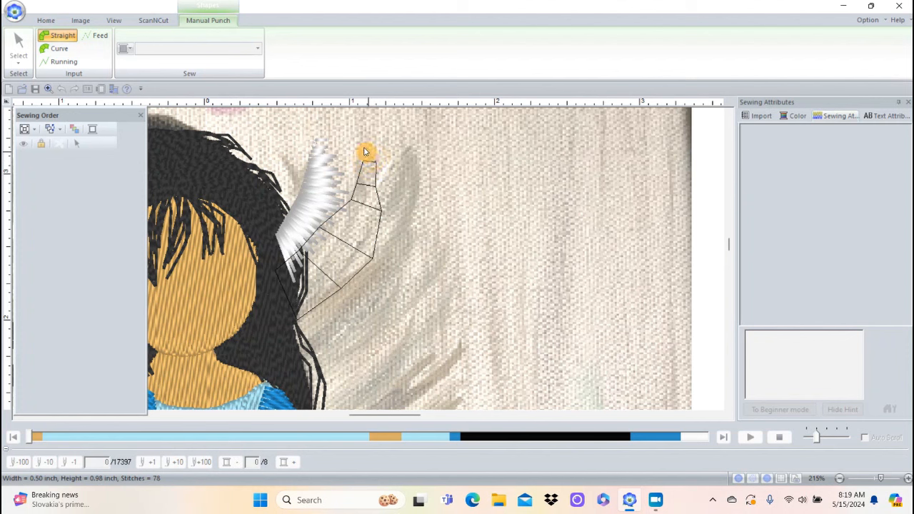
double_click(376, 153)
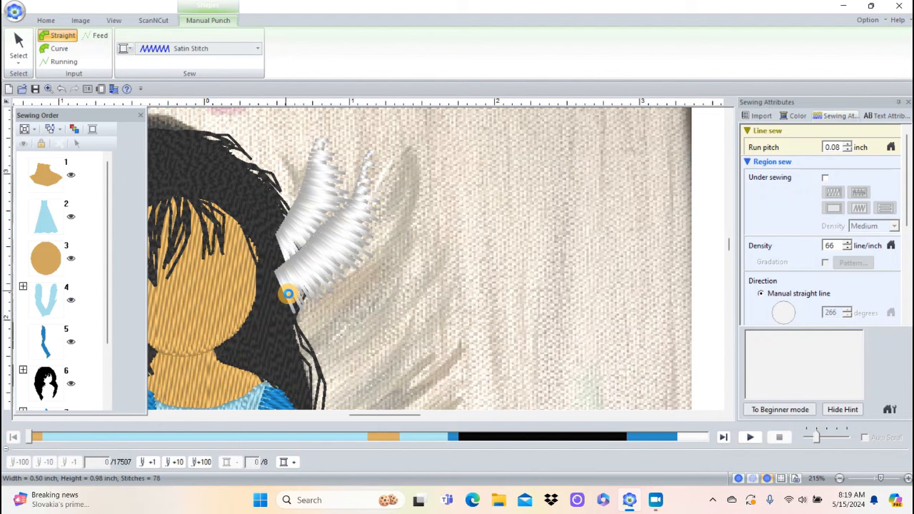
Step: Punch a third white satin feather along the second one's lower edge, curving up from the hair and narrowing at its tip
click(285, 291)
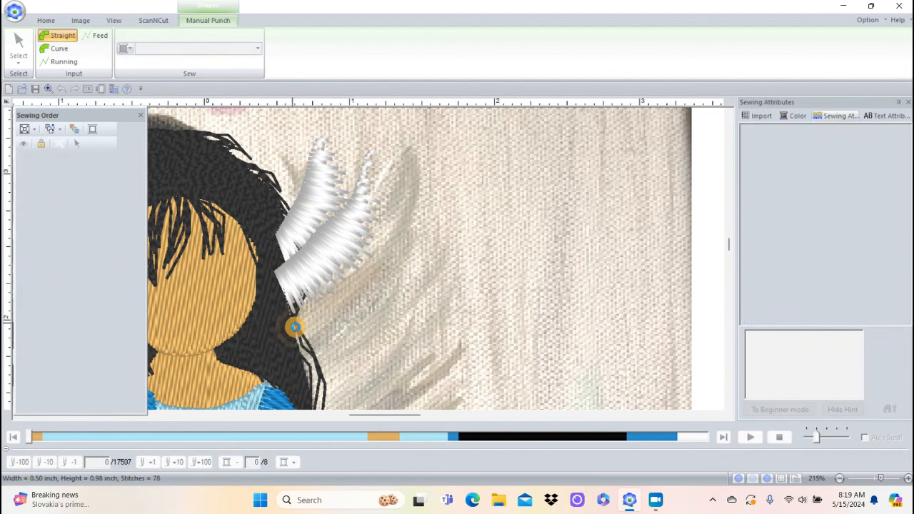
click(319, 269)
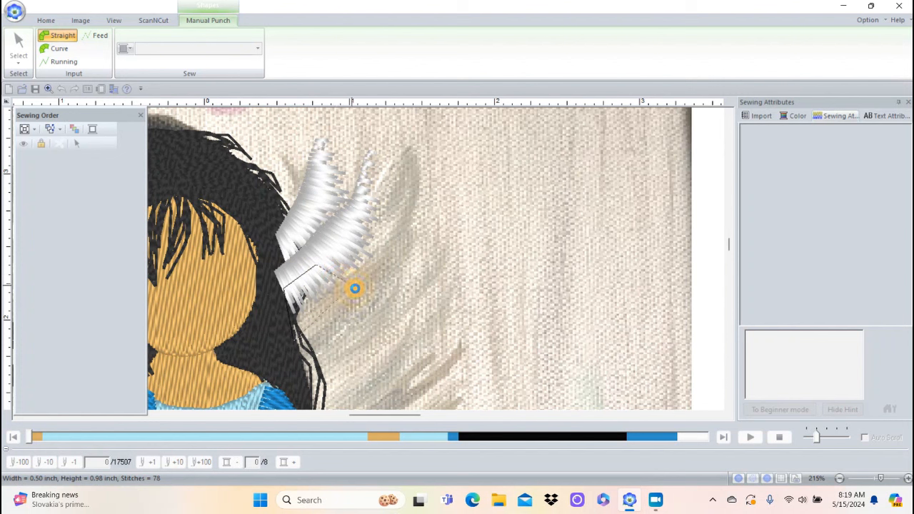
click(365, 292)
click(360, 242)
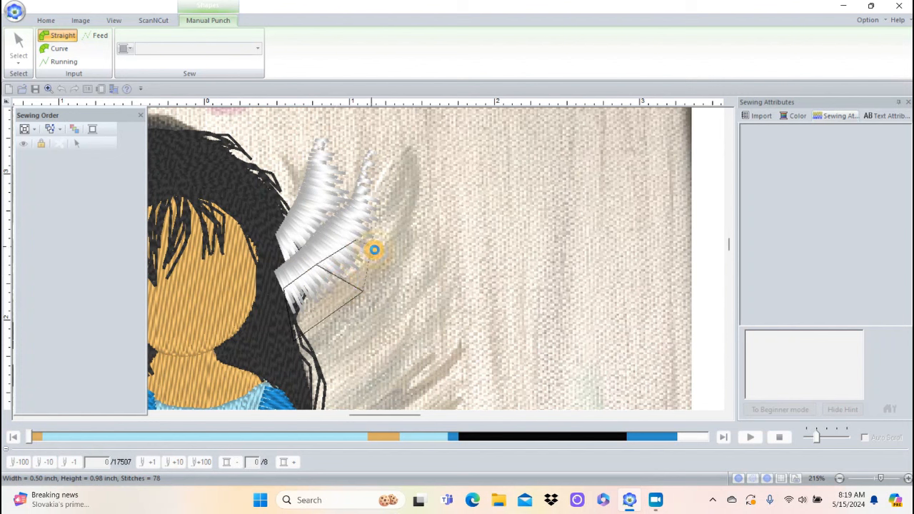
click(396, 248)
click(382, 213)
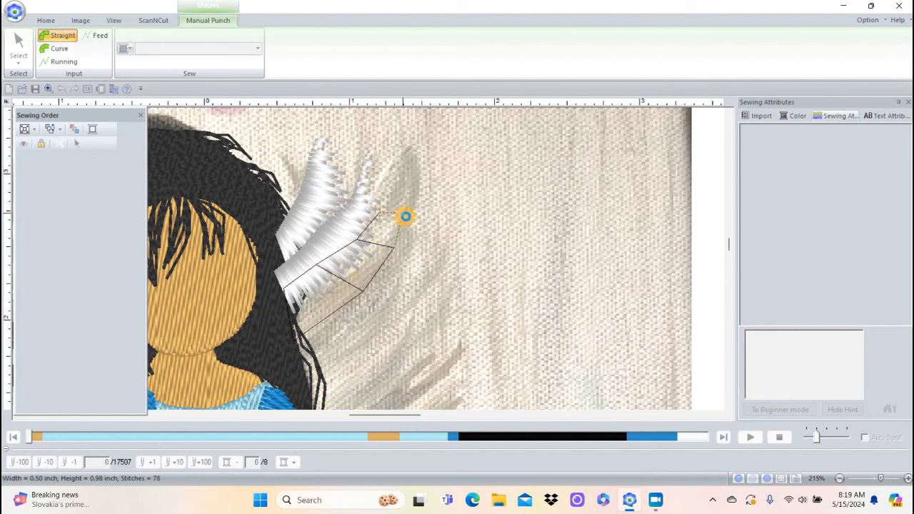
click(385, 186)
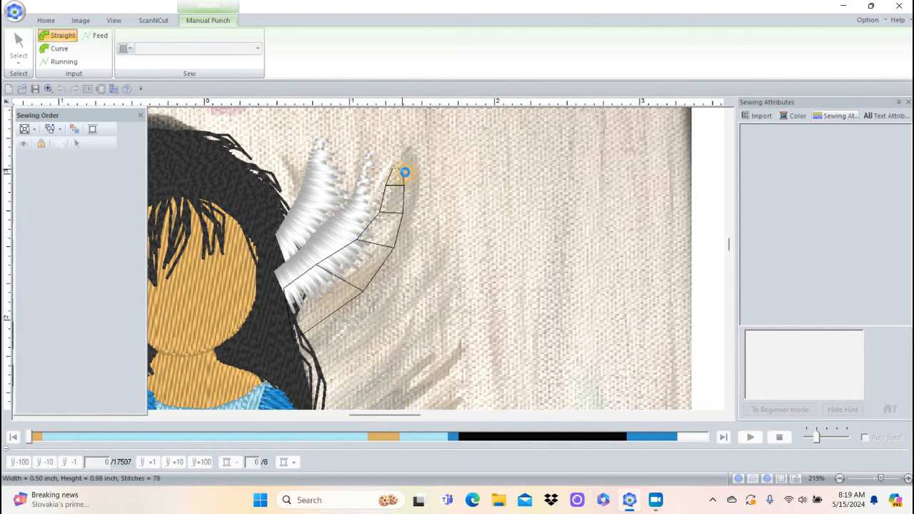
double_click(401, 169)
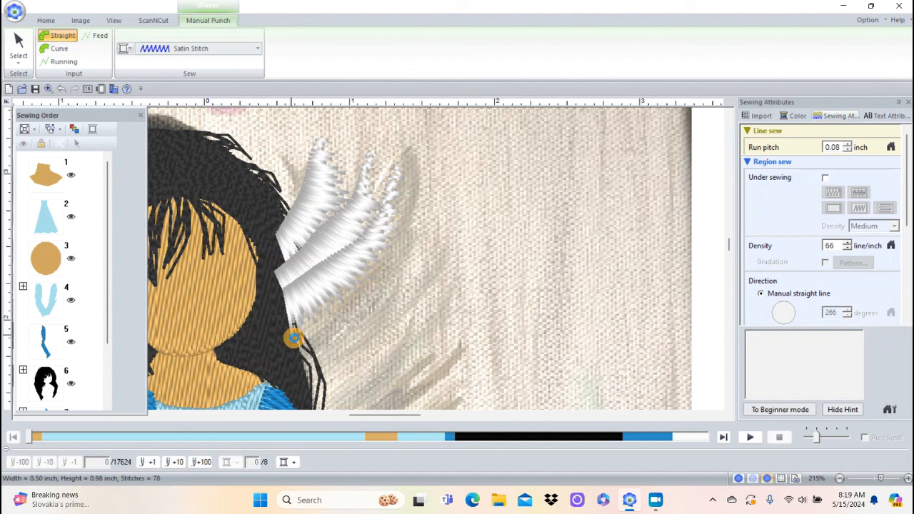
Step: Punch a fourth white satin feather below the third with straight Manual Punch, from the hair edge curving up to a narrow tip
click(292, 330)
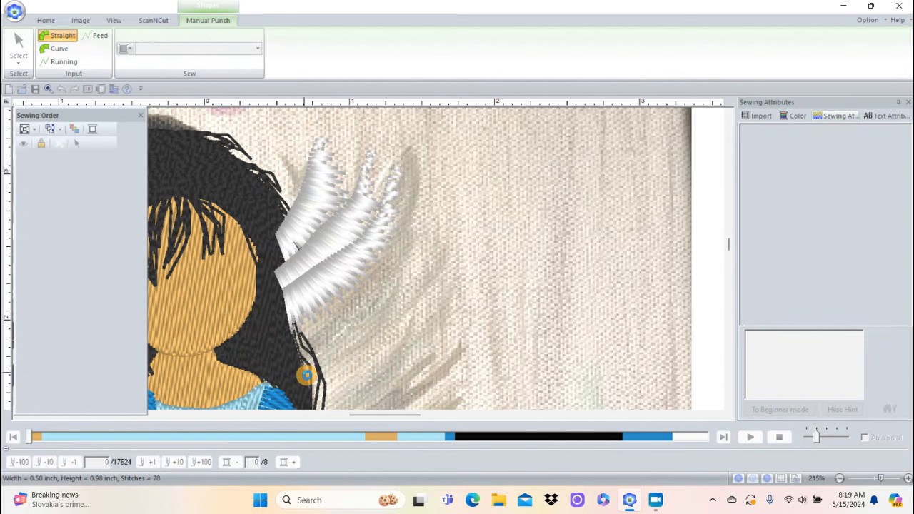
click(349, 341)
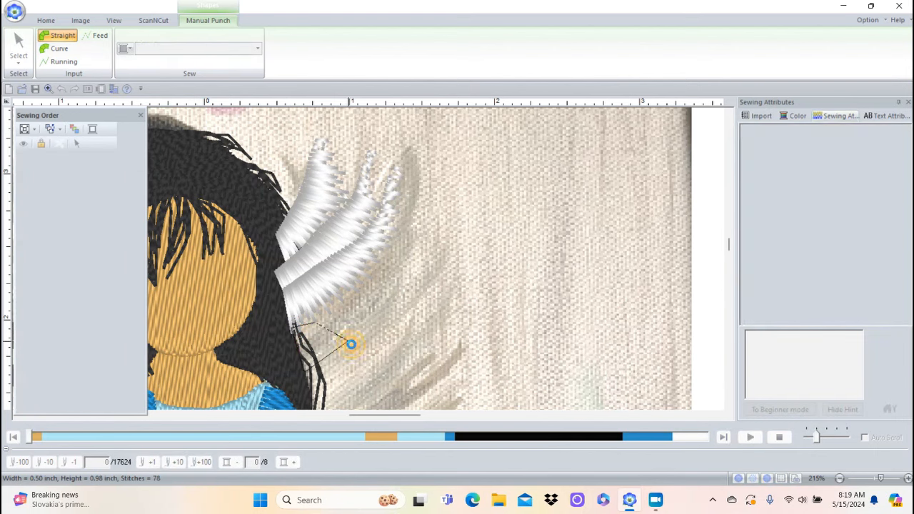
click(378, 307)
click(378, 273)
click(408, 276)
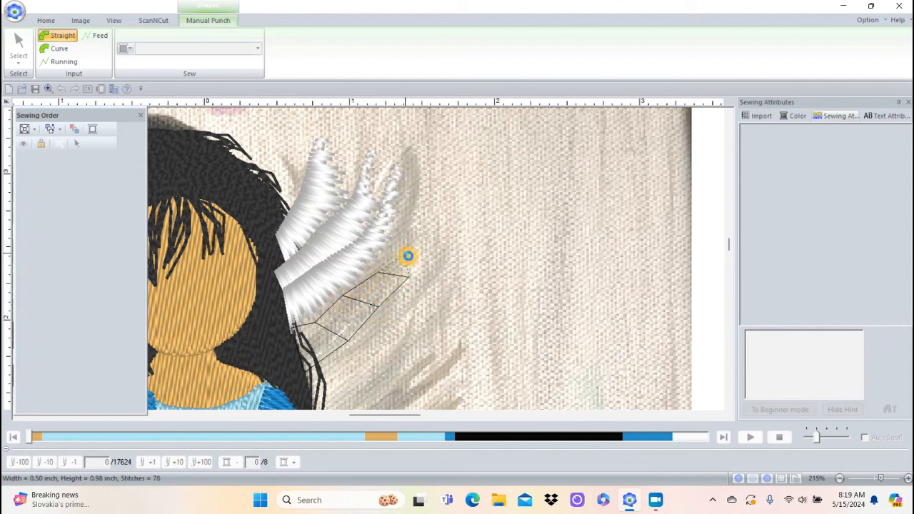
click(429, 249)
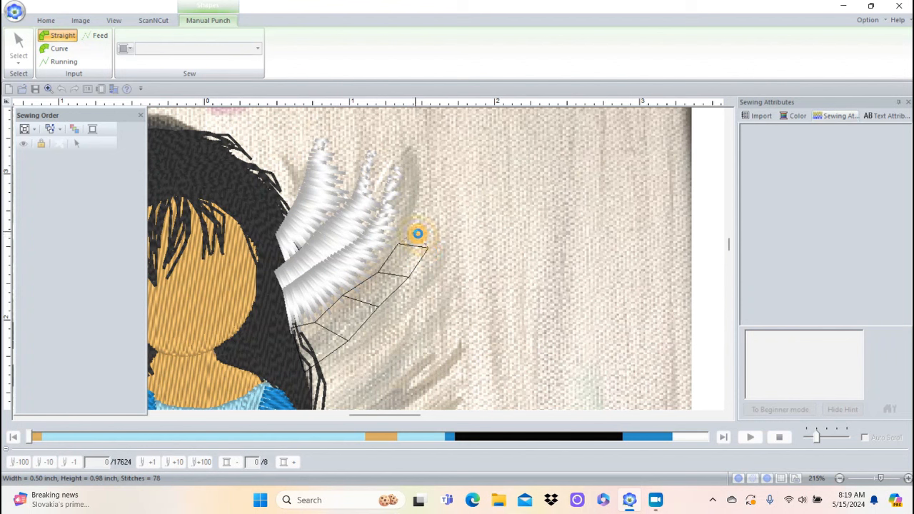
click(411, 225)
click(420, 208)
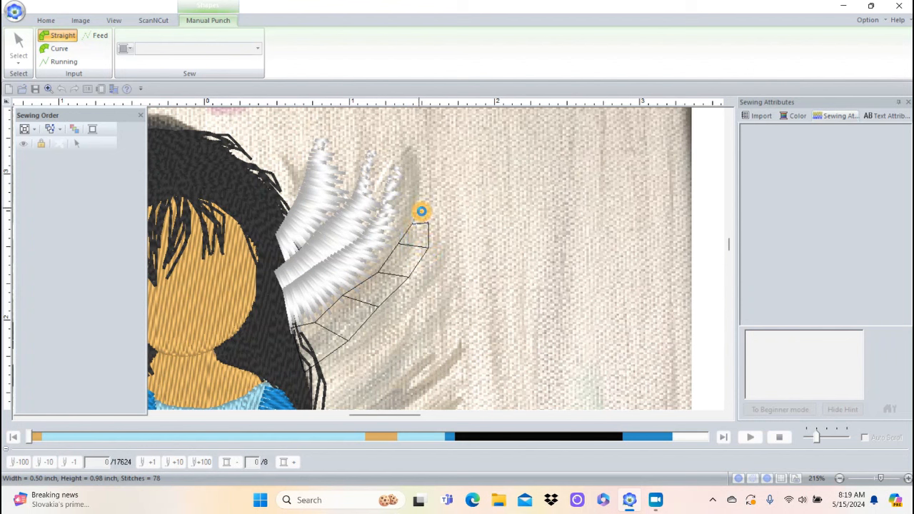
double_click(429, 208)
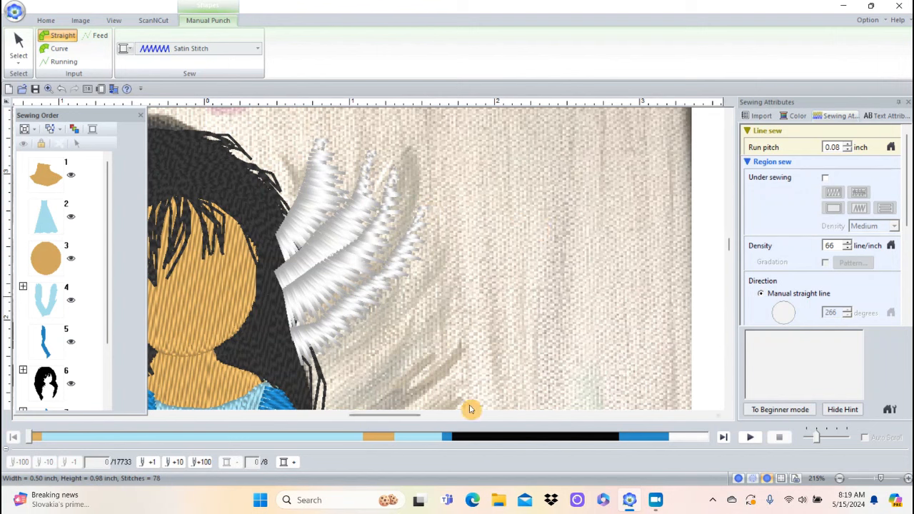
Step: Punch a fifth, wider white satin feather along the fourth one's lower edge, from the hair up to a narrow tip
click(287, 351)
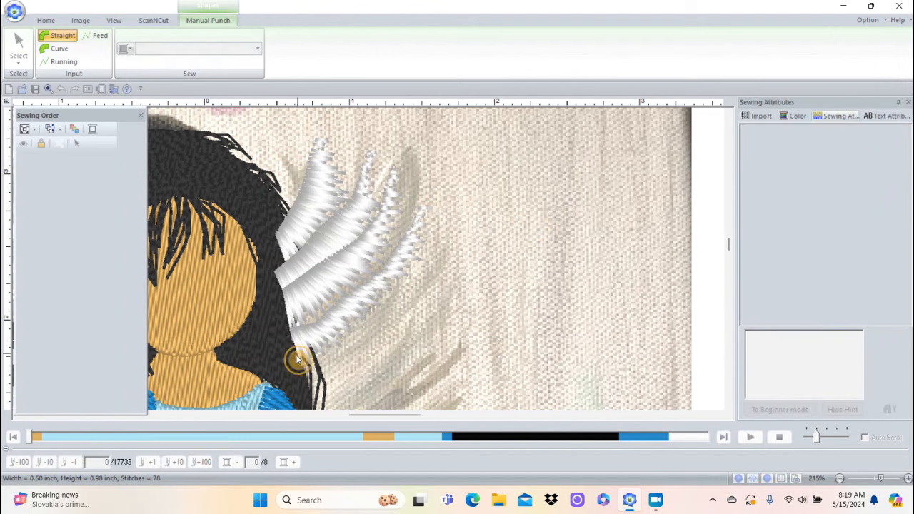
click(312, 402)
click(329, 332)
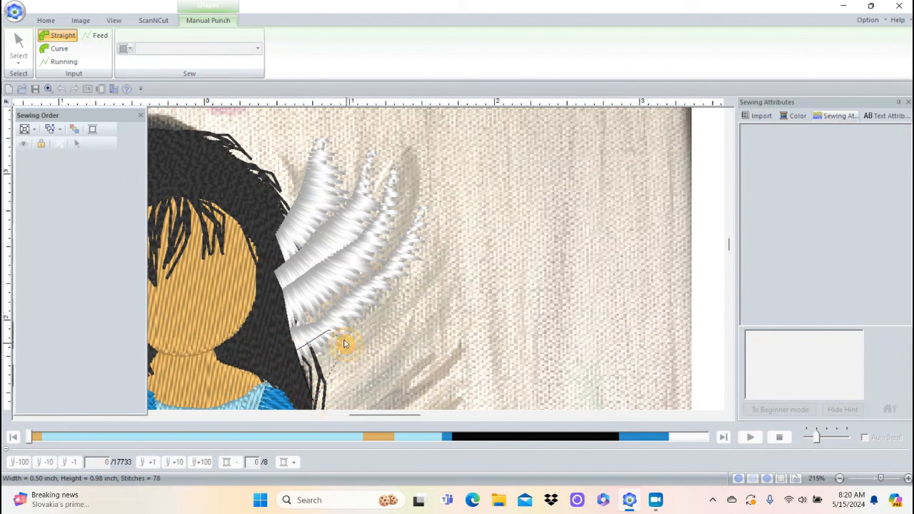
click(373, 371)
click(368, 305)
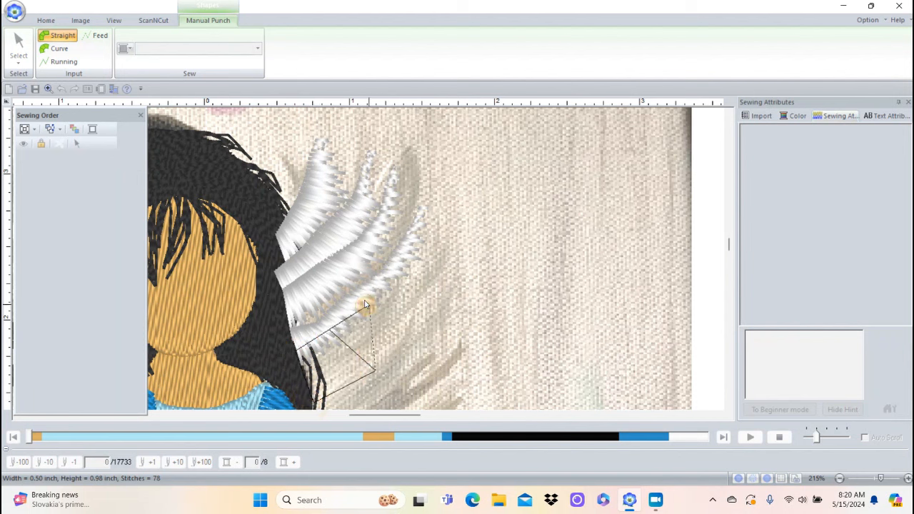
click(409, 328)
click(396, 281)
click(425, 292)
click(412, 265)
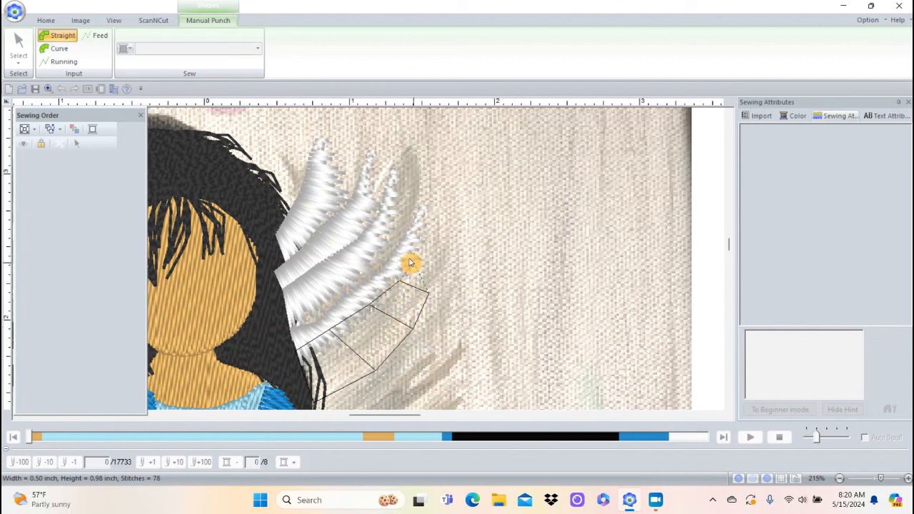
click(433, 274)
click(421, 250)
click(441, 254)
click(434, 233)
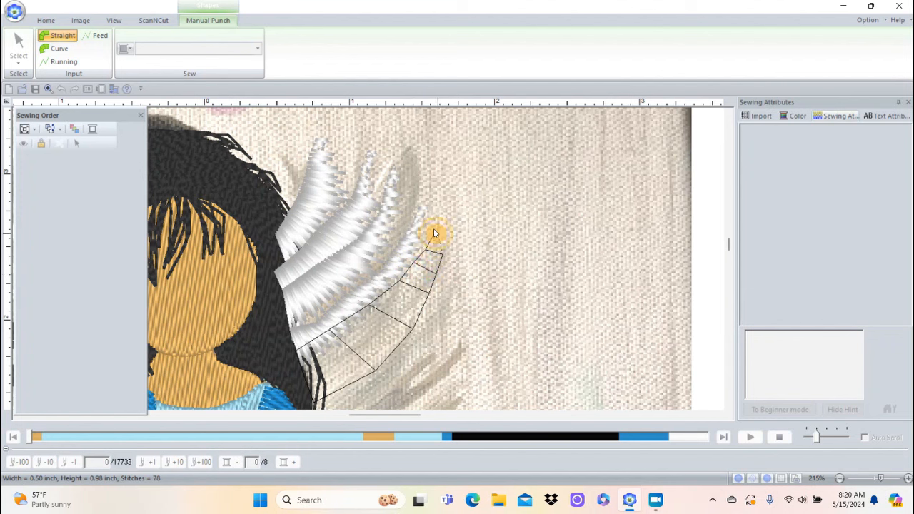
click(446, 236)
double_click(442, 224)
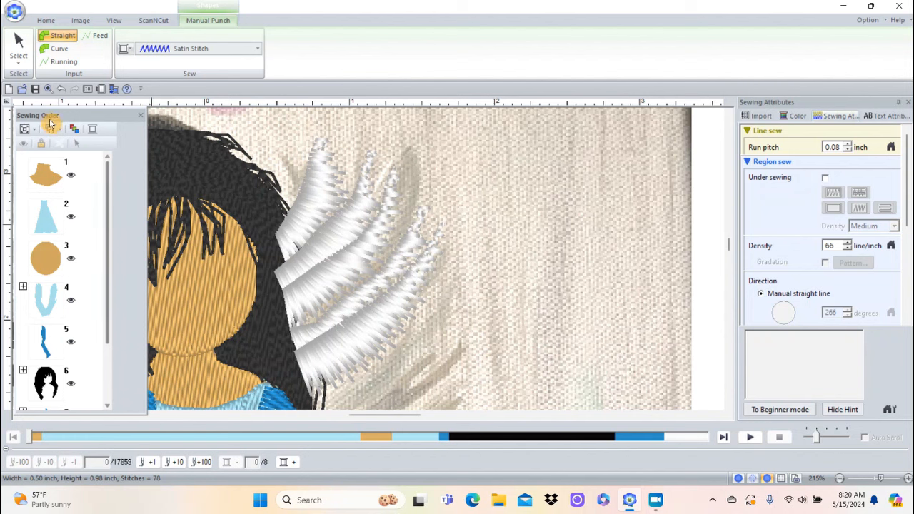
Step: Move the fourth feather's upper-edge points up and inward to close the gap to the third feather
click(19, 57)
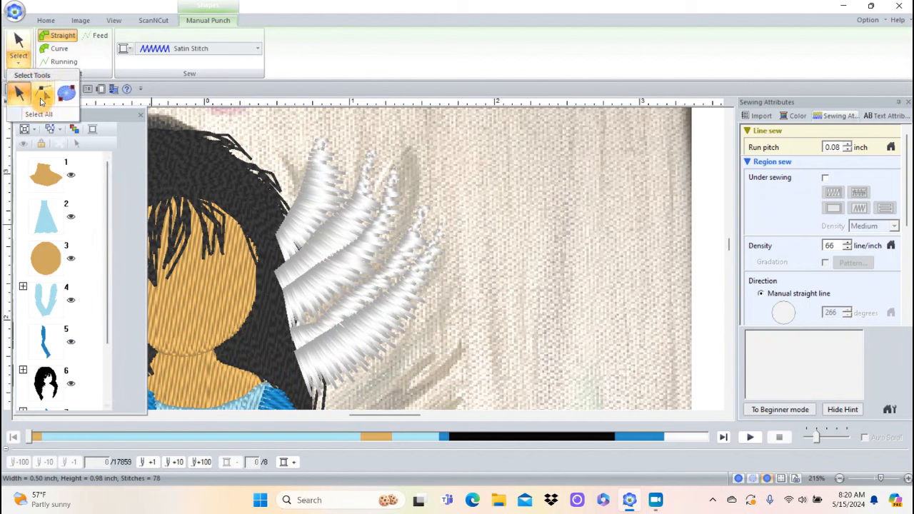
click(42, 93)
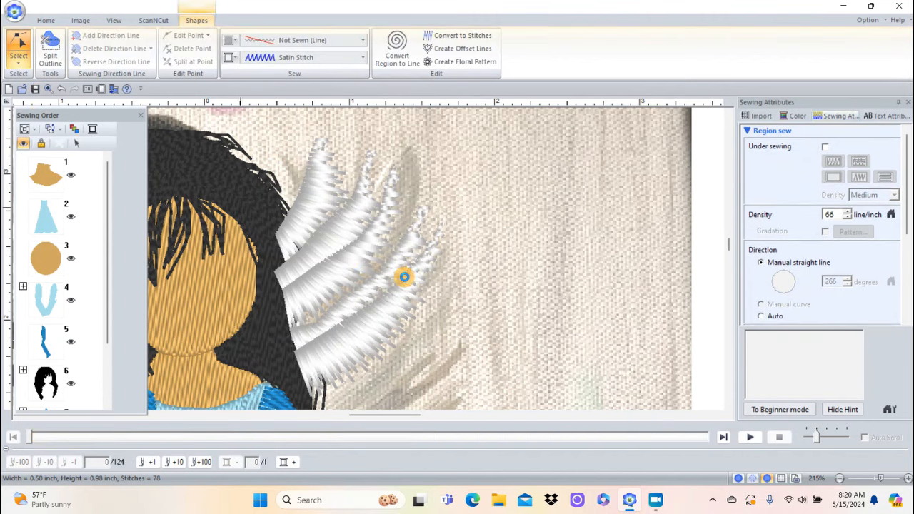
click(400, 273)
click(401, 267)
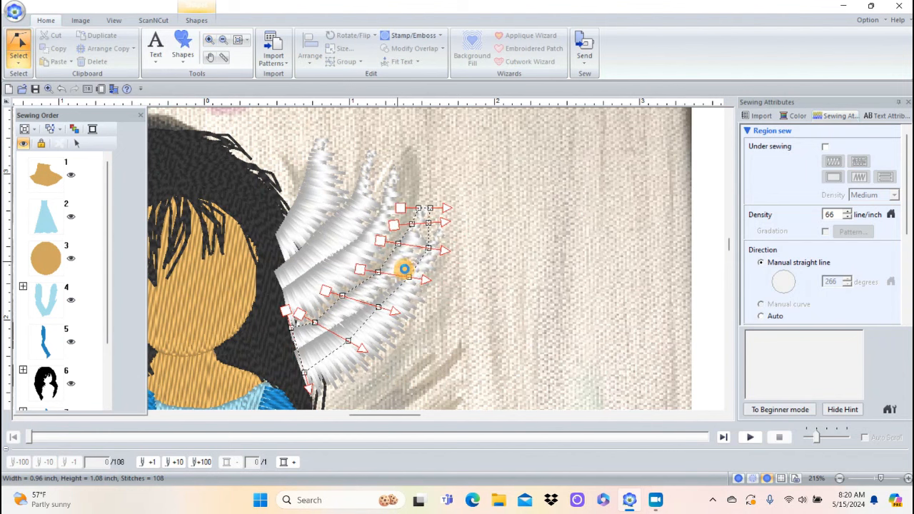
click(398, 244)
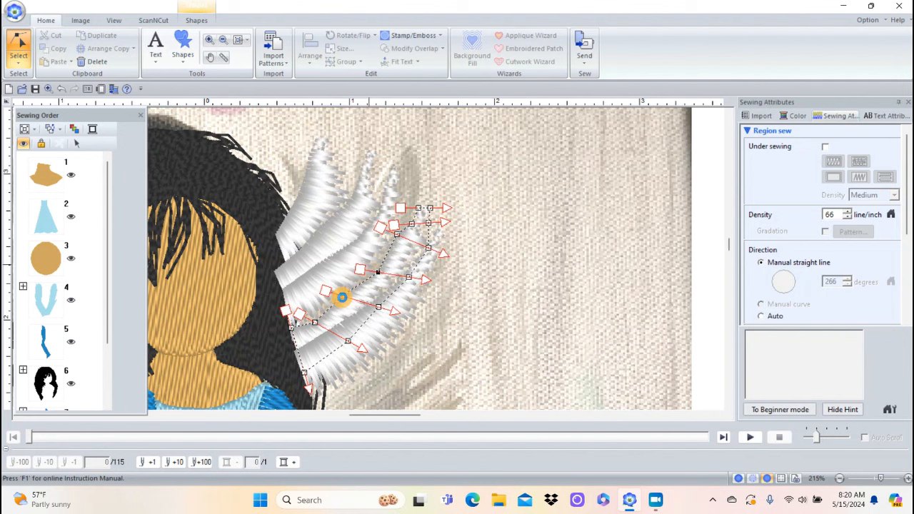
click(344, 297)
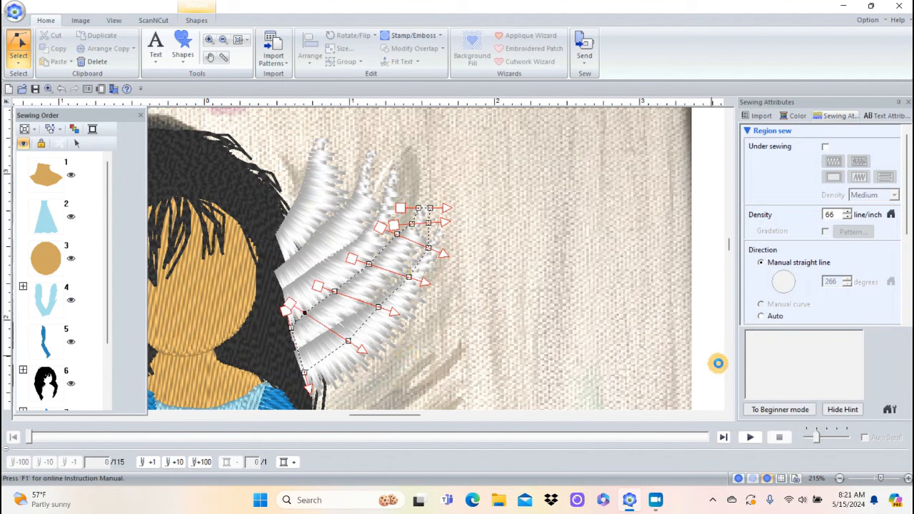
click(729, 406)
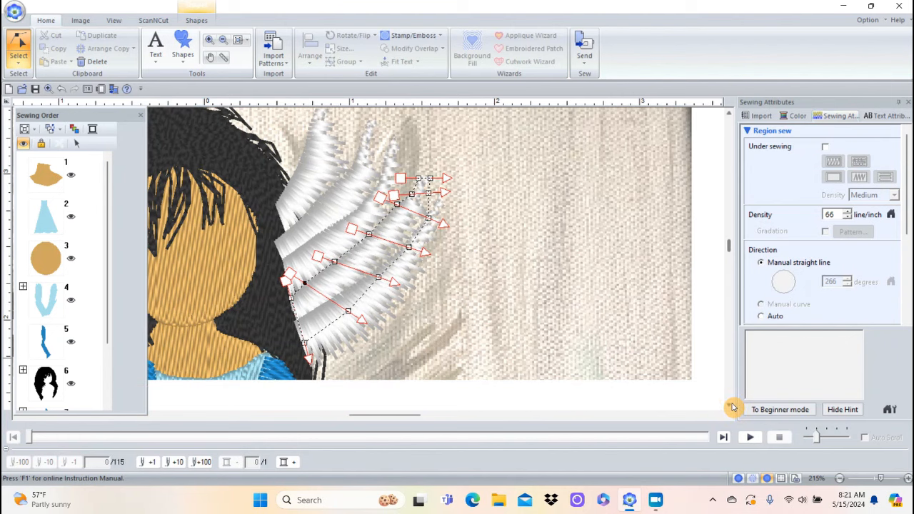
click(732, 406)
click(731, 406)
click(732, 406)
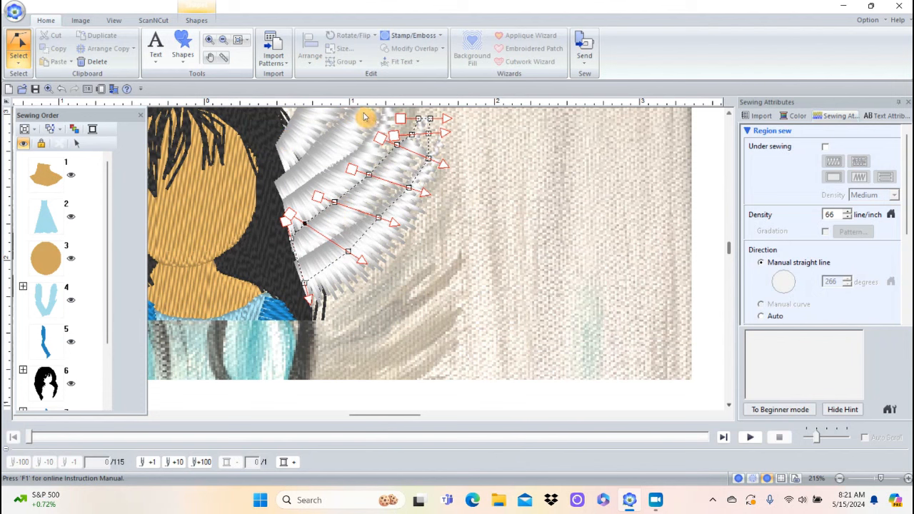
scroll(131, 239, down, 1)
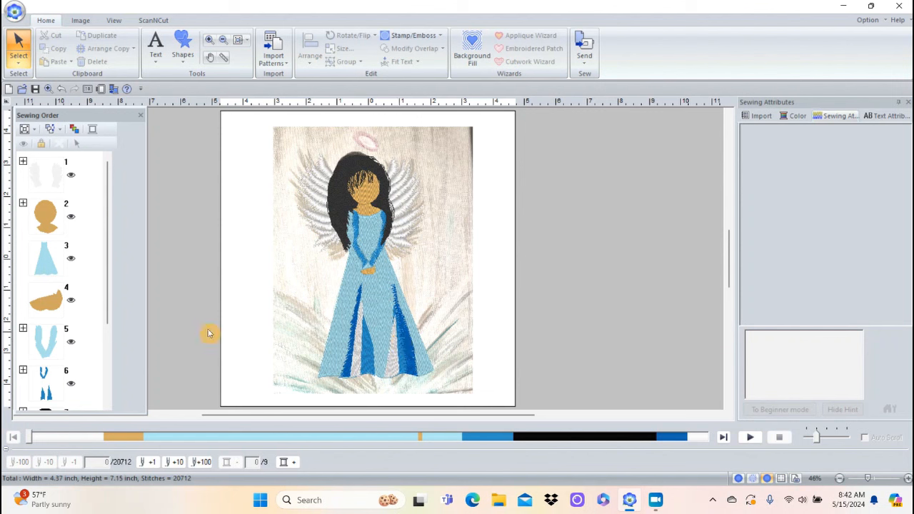
drag(109, 285, 98, 393)
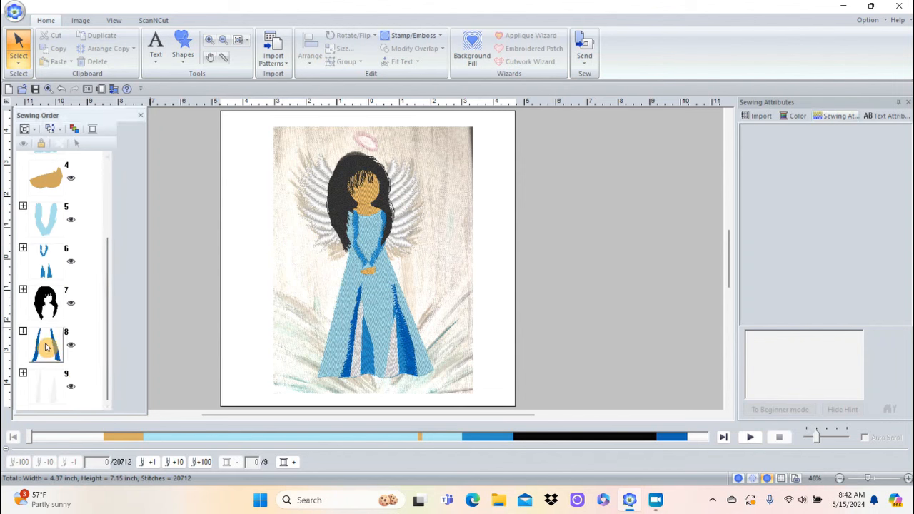
click(43, 392)
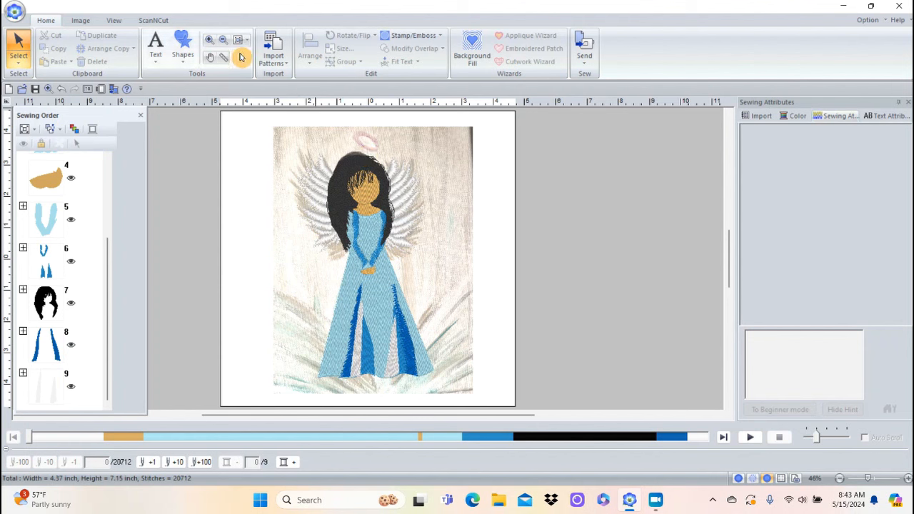
Step: Draw a flat zigzag-stitched ellipse about 1.78 inch wide and 0.42 inch tall over the picture's halo above the head
click(210, 42)
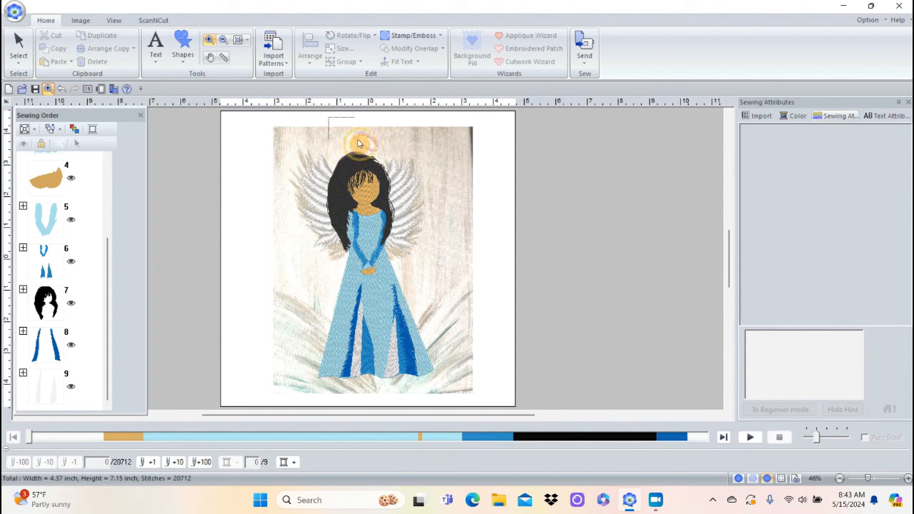
click(420, 185)
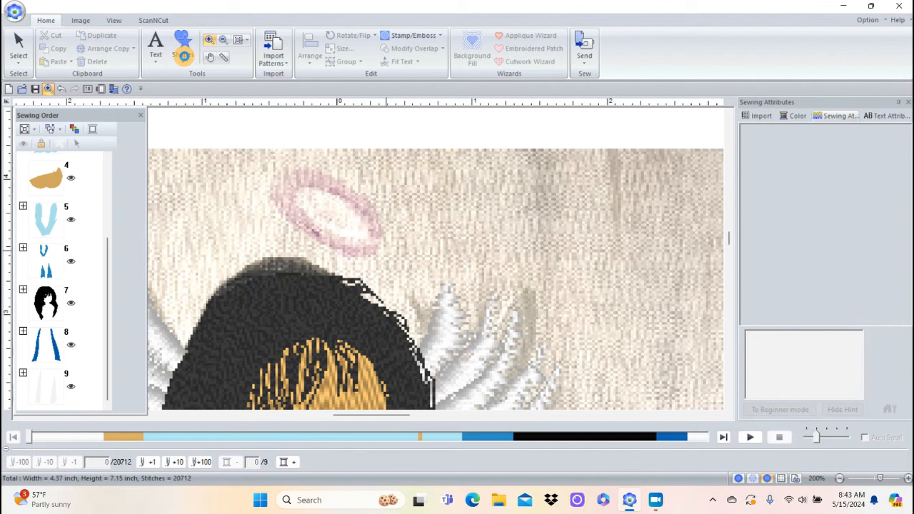
click(183, 51)
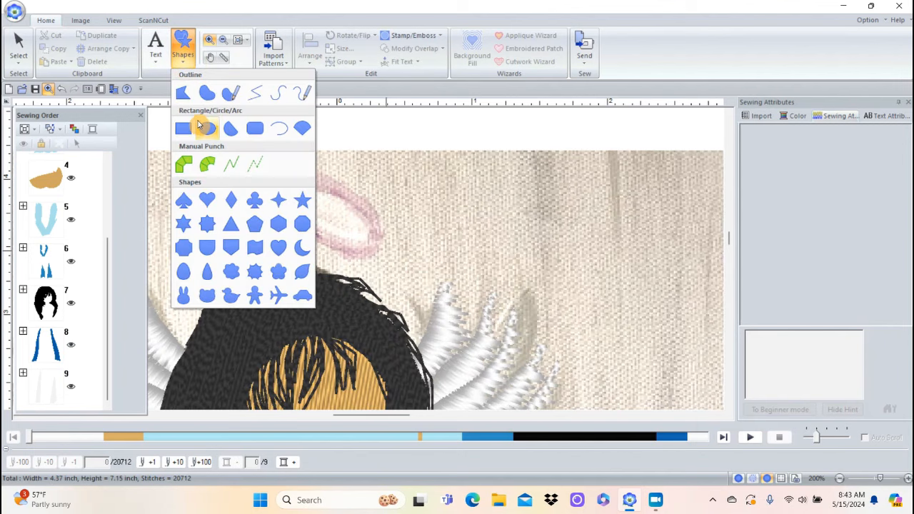
click(203, 128)
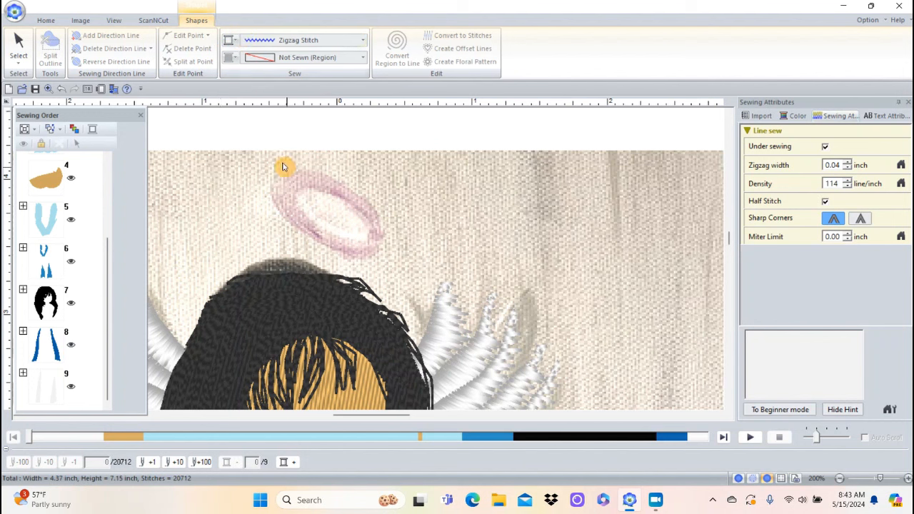
drag(260, 160, 496, 212)
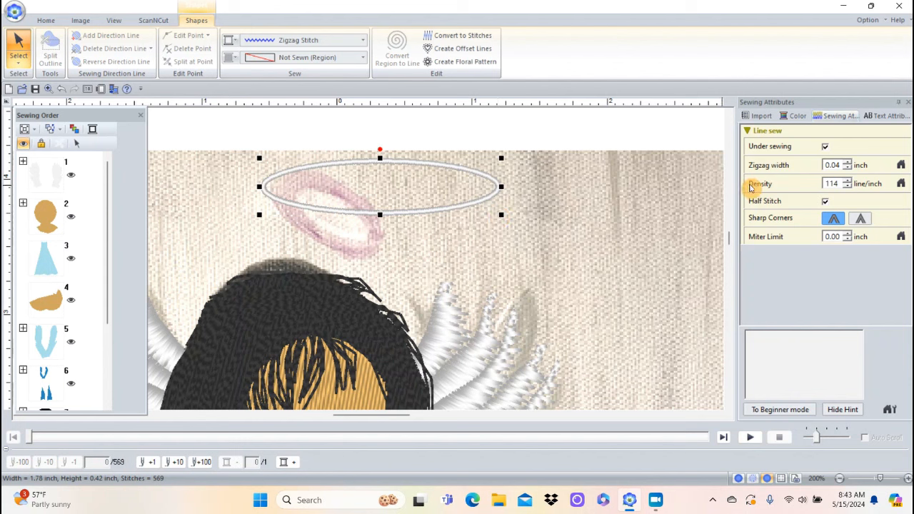
Step: Set the halo ellipse's zigzag width to 0.17 inch
click(848, 164)
click(849, 163)
click(848, 164)
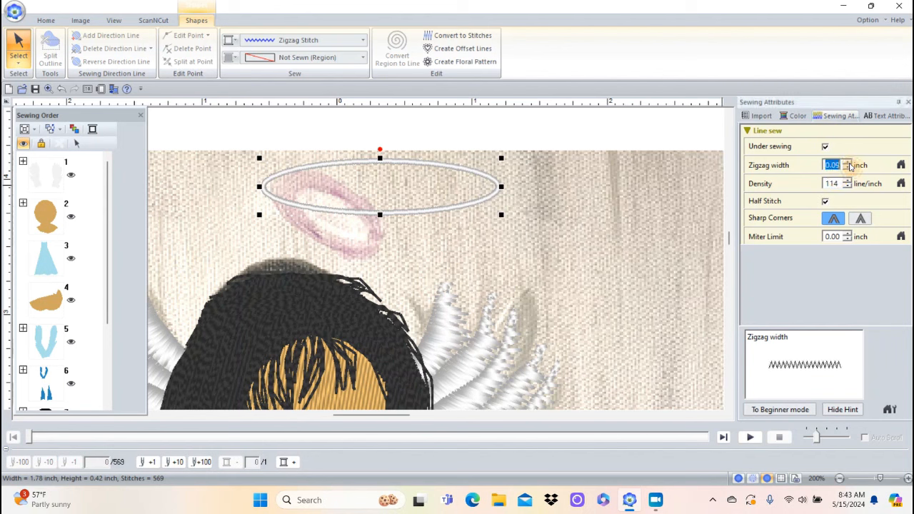
click(849, 163)
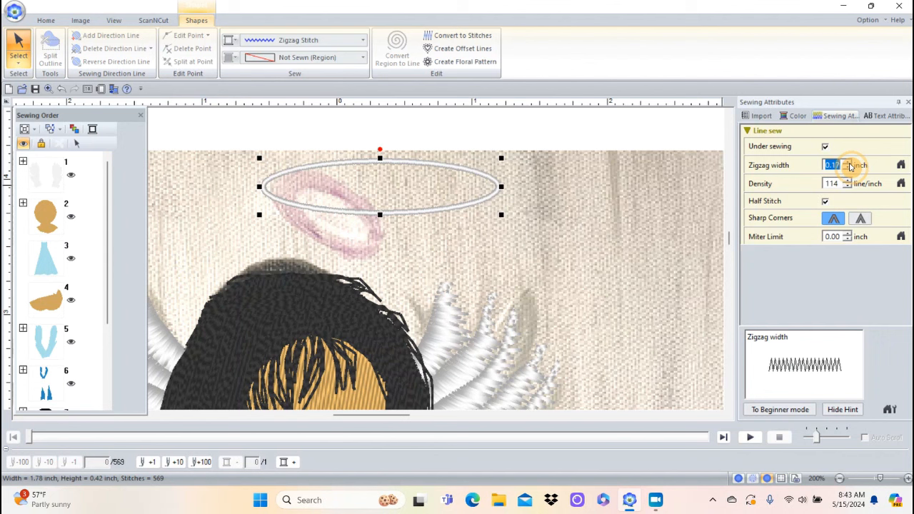
click(849, 164)
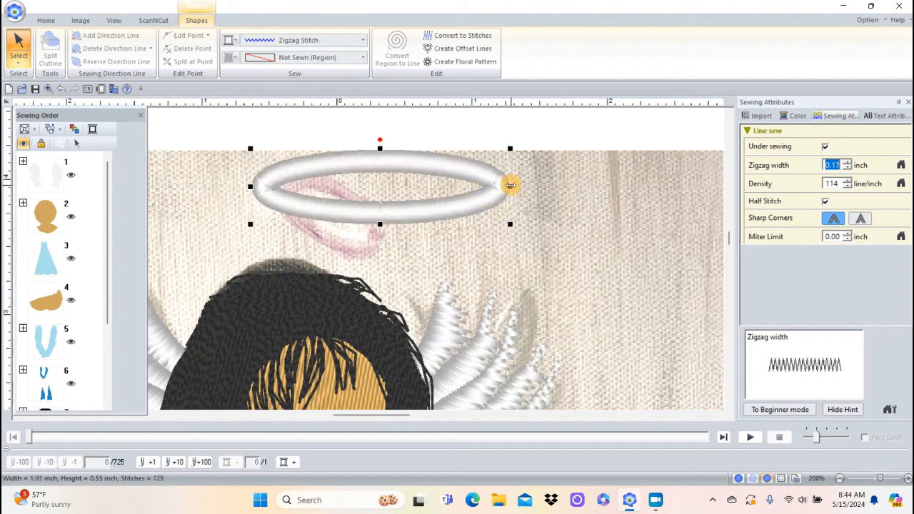
Step: Narrow the halo to about 1.64 inch wide and move it down over the head, leaving it deselected with the whole design in view
drag(510, 186, 489, 190)
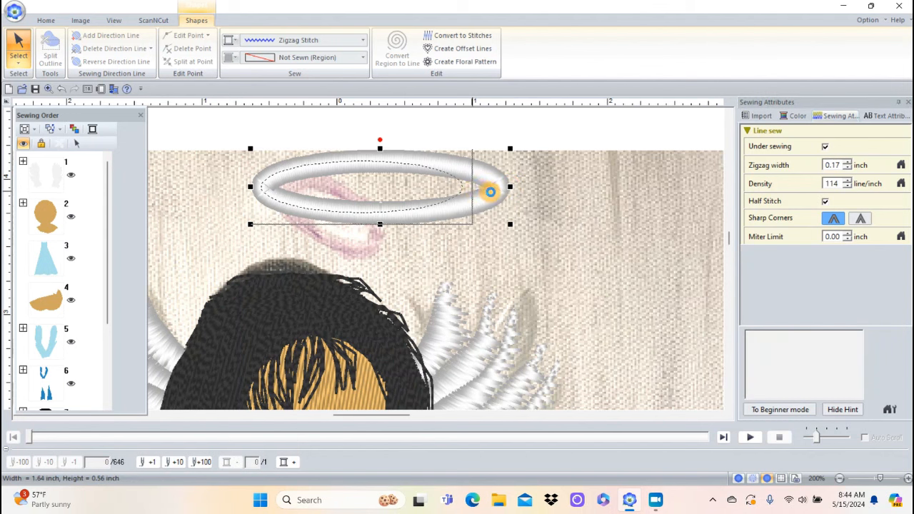
drag(491, 192, 400, 220)
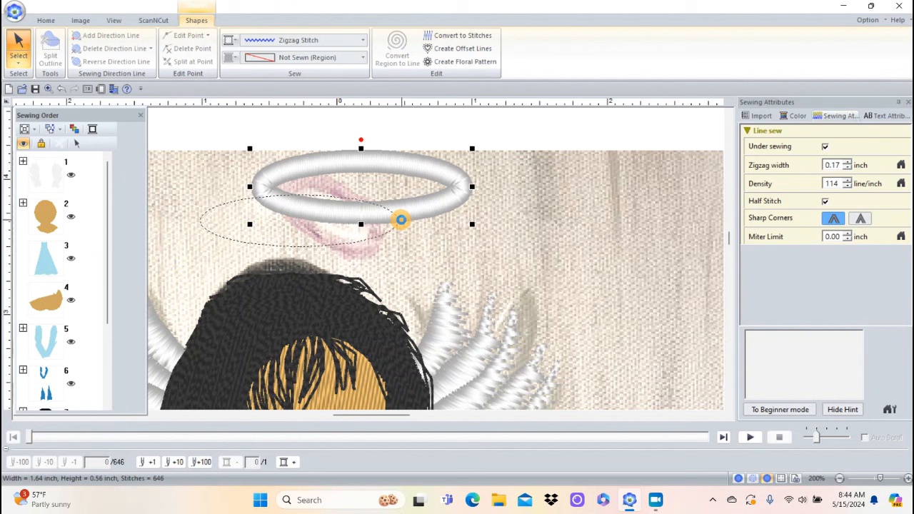
drag(401, 219, 401, 218)
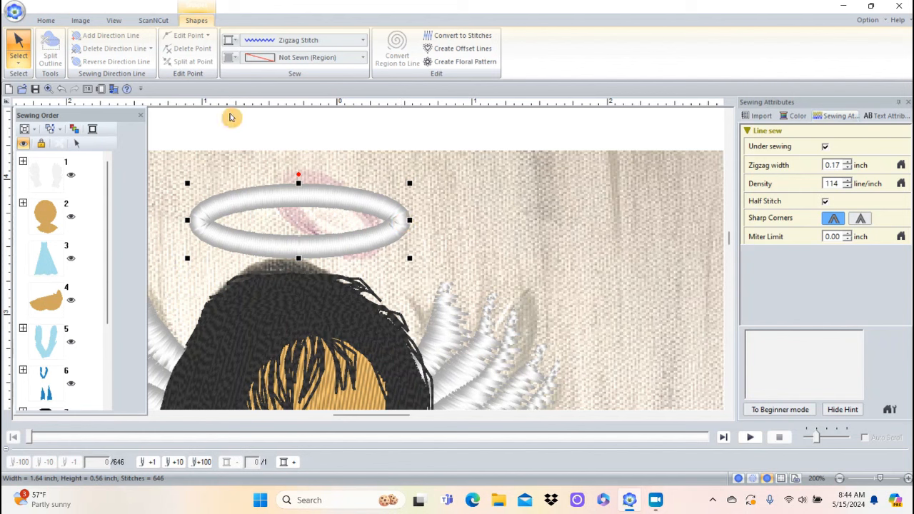
click(45, 20)
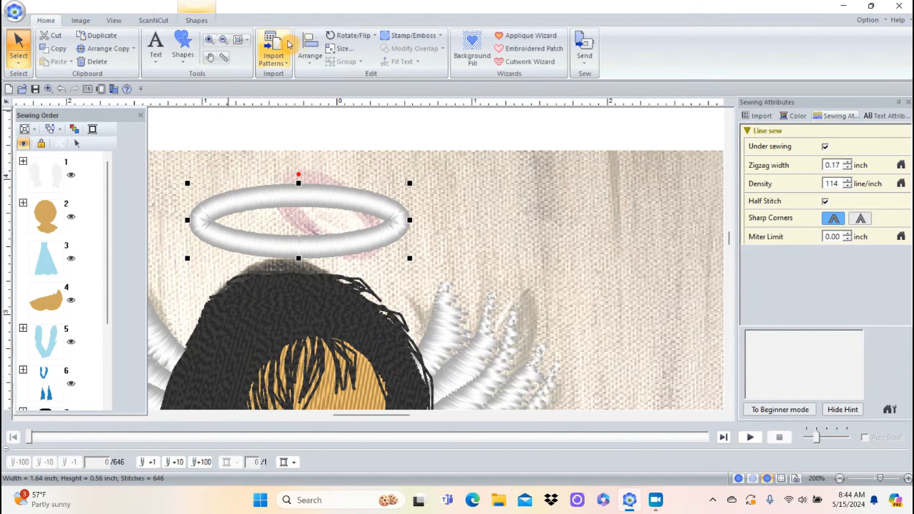
click(240, 41)
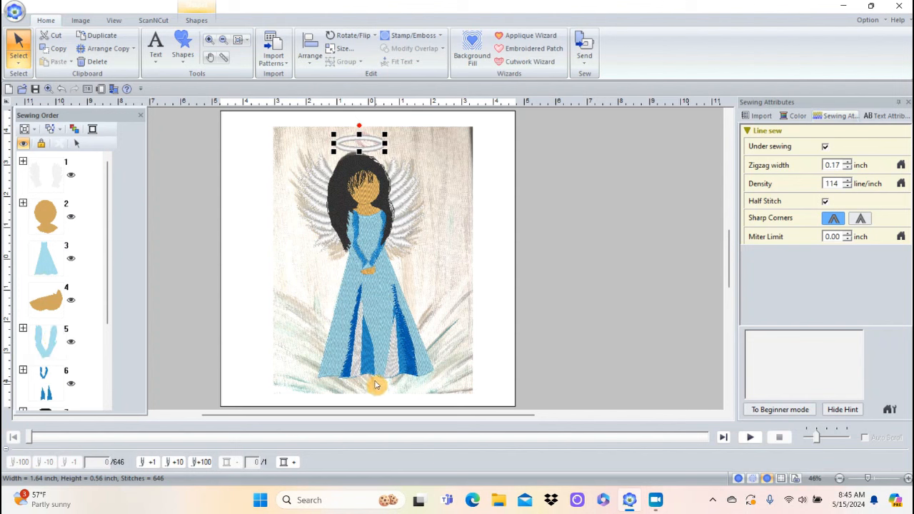
click(325, 249)
click(255, 265)
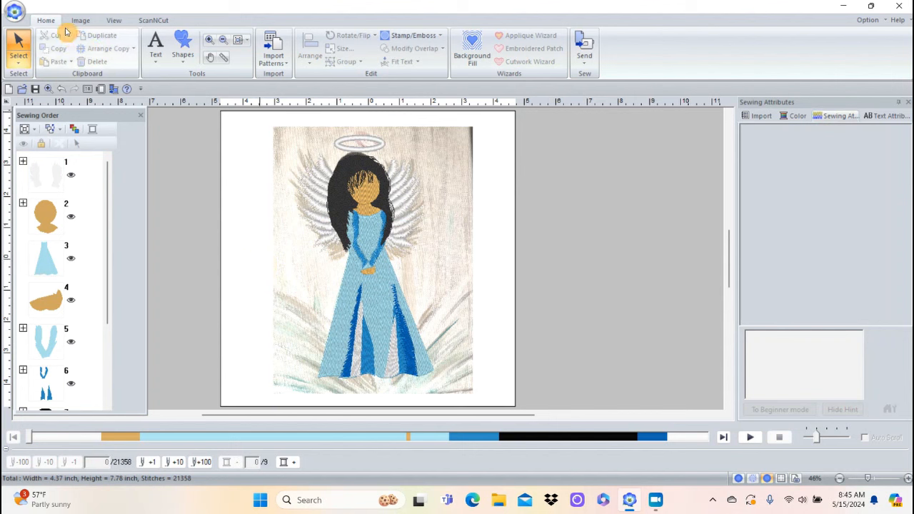
Step: Fade the background picture out completely so only the embroidery design is displayed
click(79, 21)
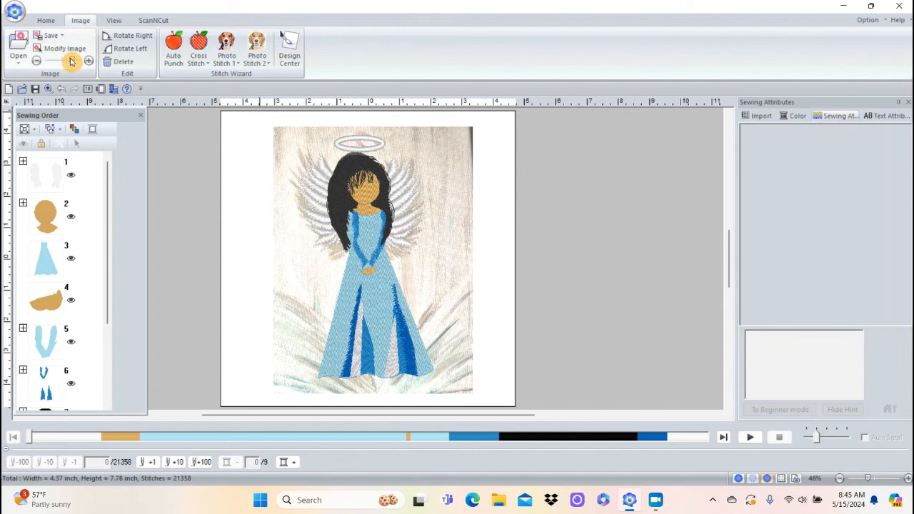
click(39, 60)
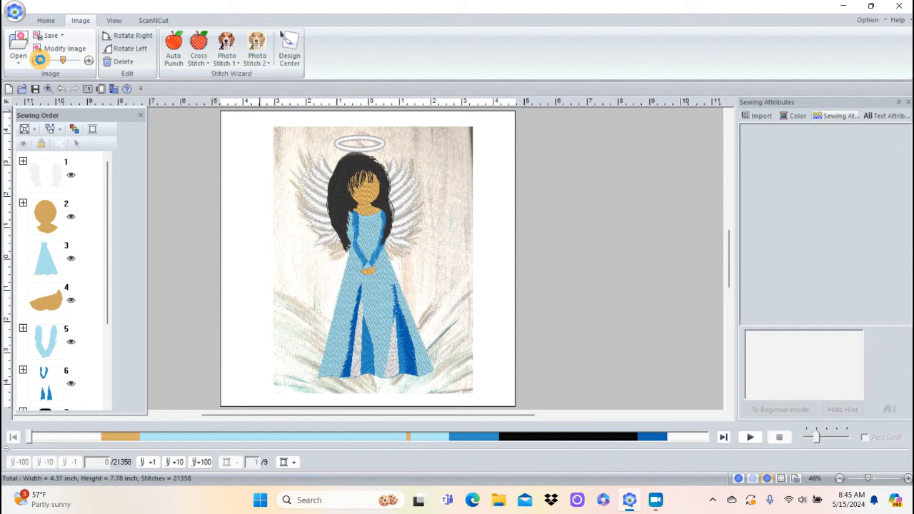
click(39, 60)
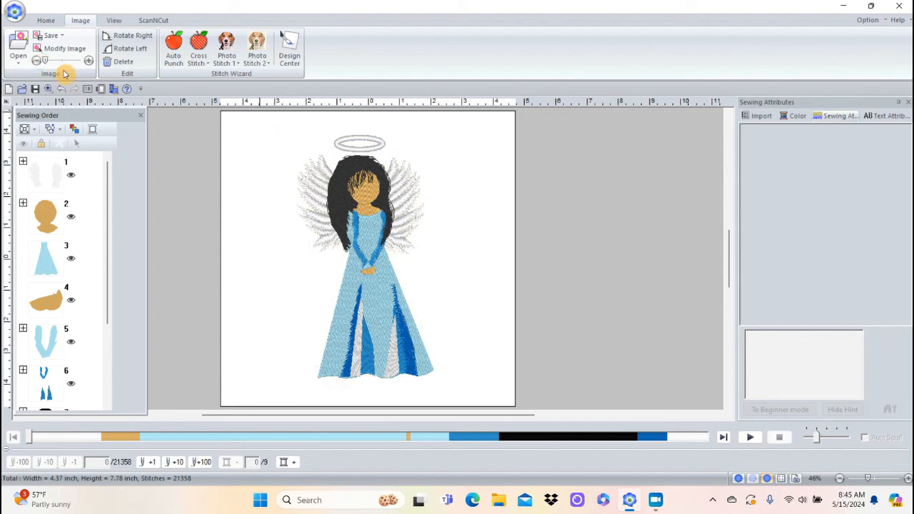